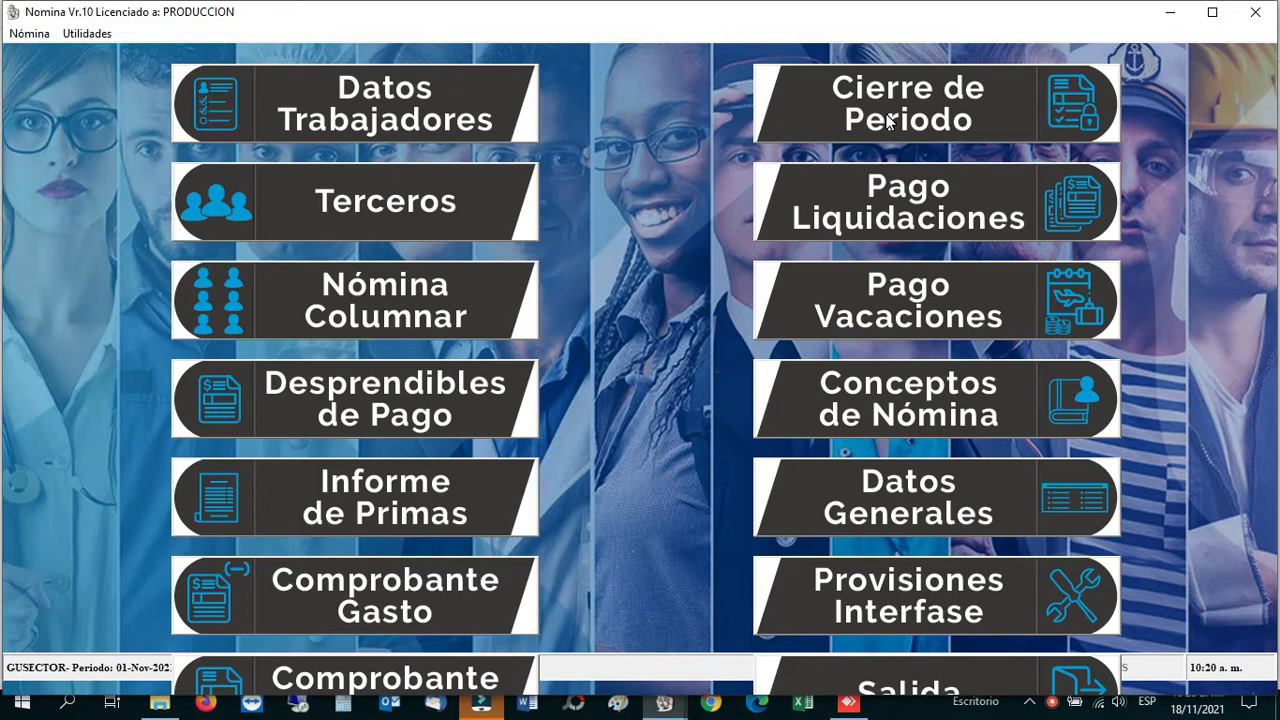
Step: Review the first employee's full record, then close it and the employee list
left_click(471, 88)
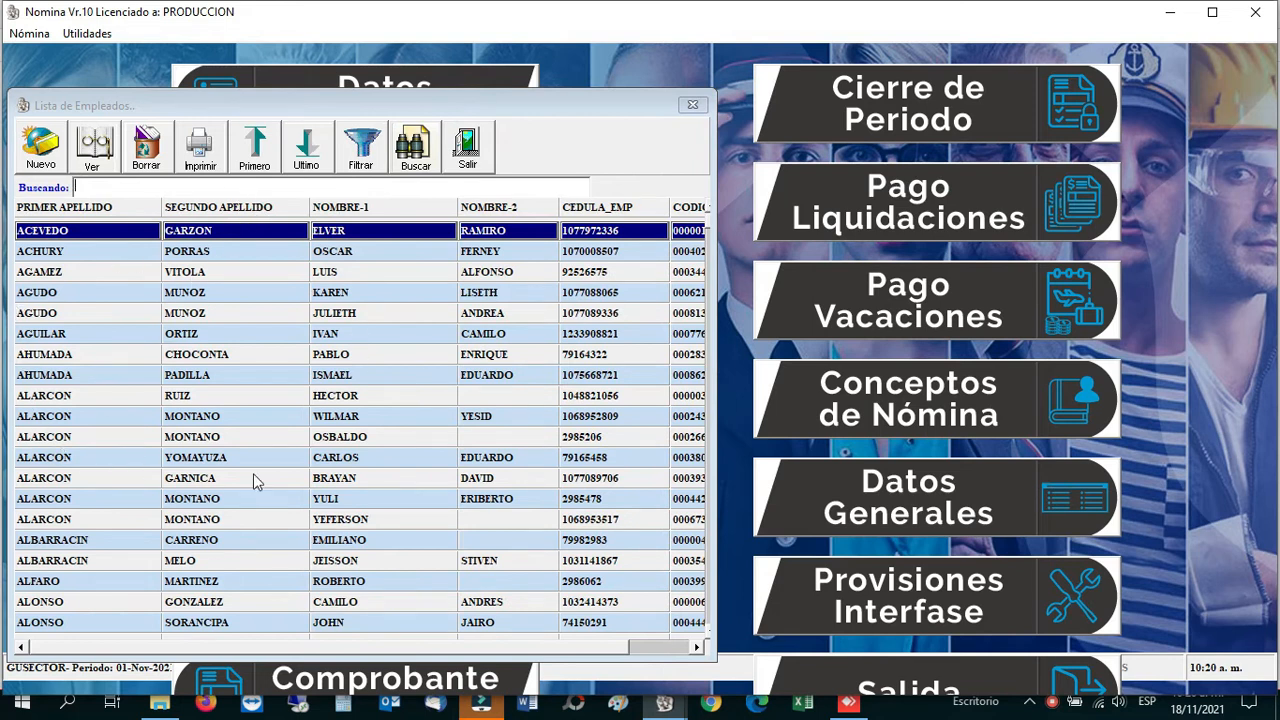
left_click(93, 146)
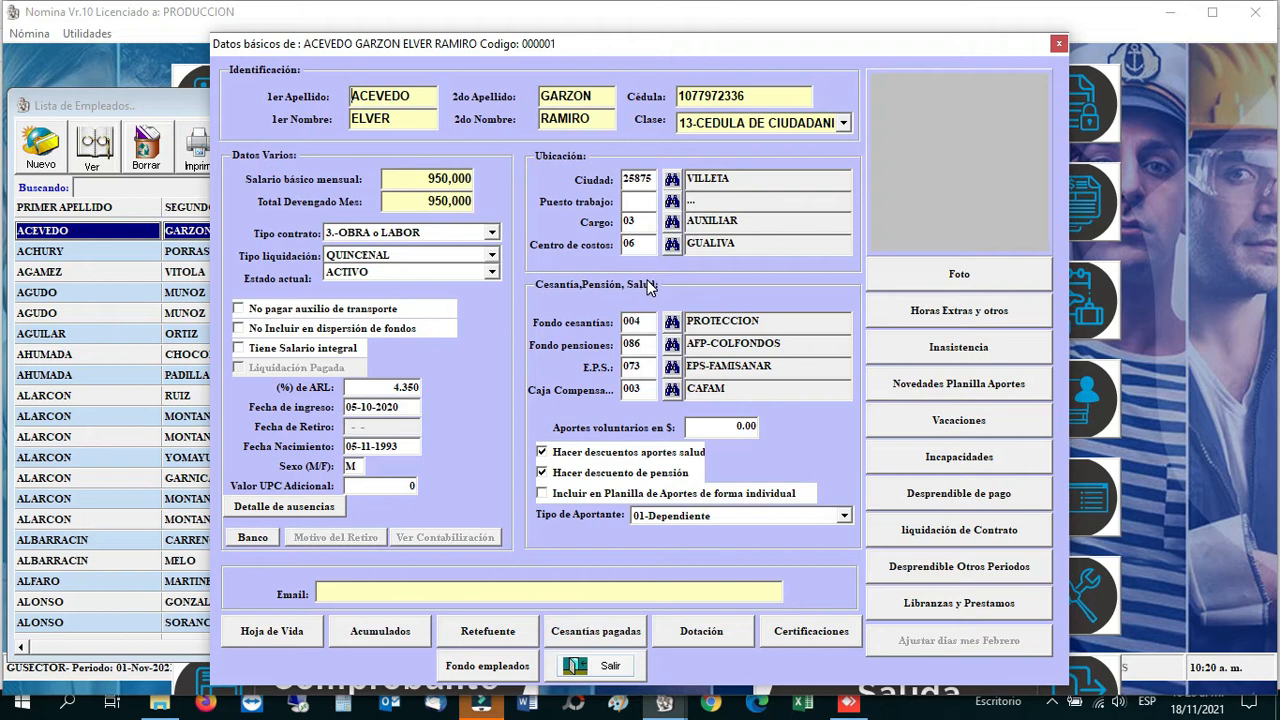
left_click(606, 668)
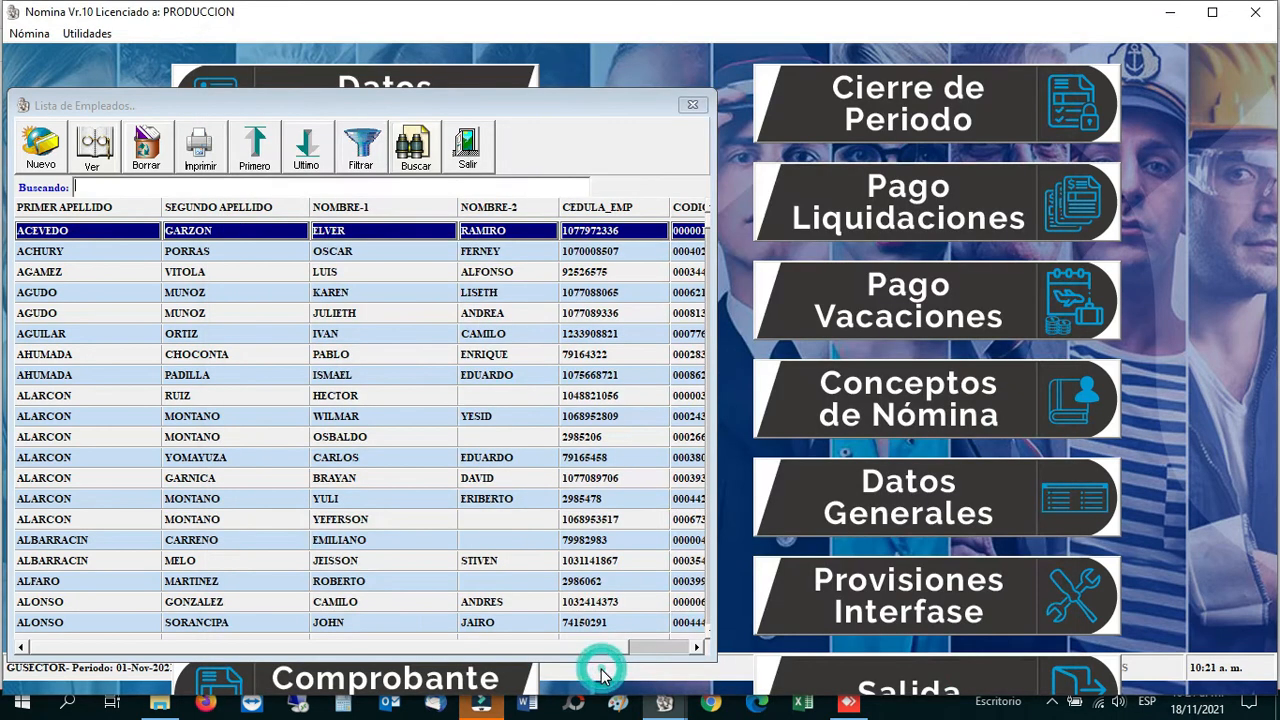
left_click(468, 152)
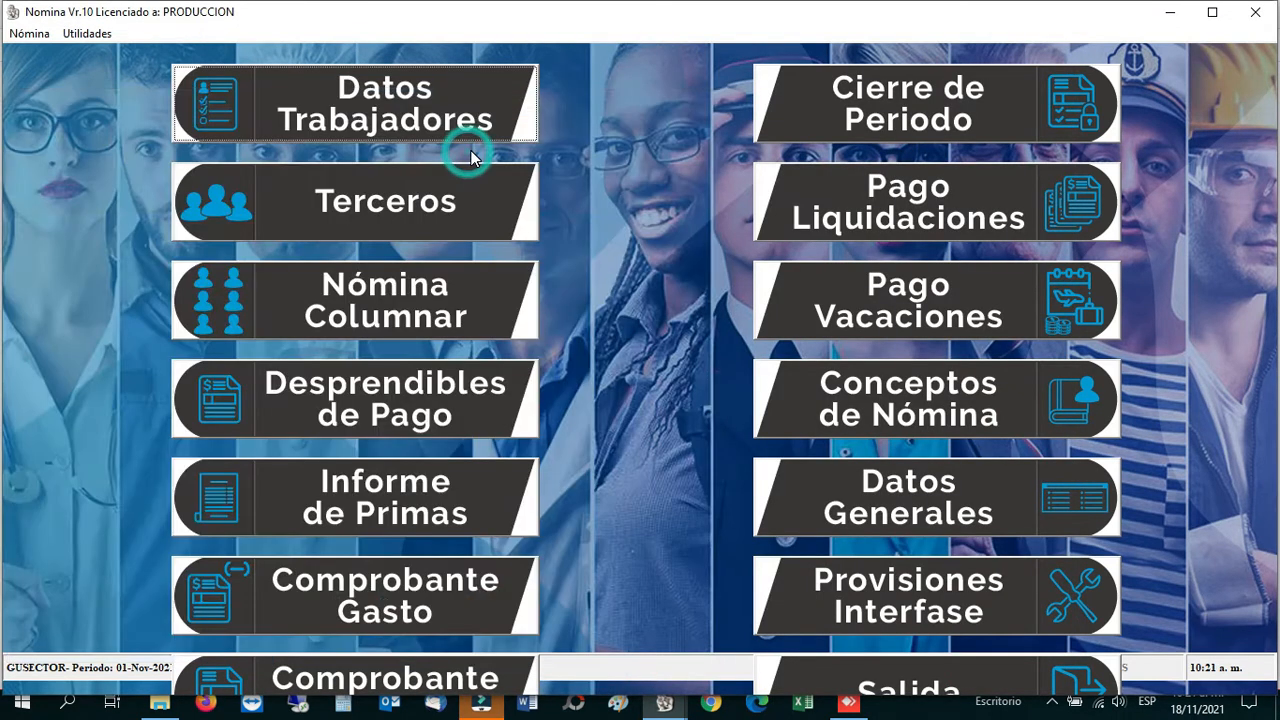
Step: Open the Ciudades master table from Utilidades > Tablas maestras
left_click(92, 36)
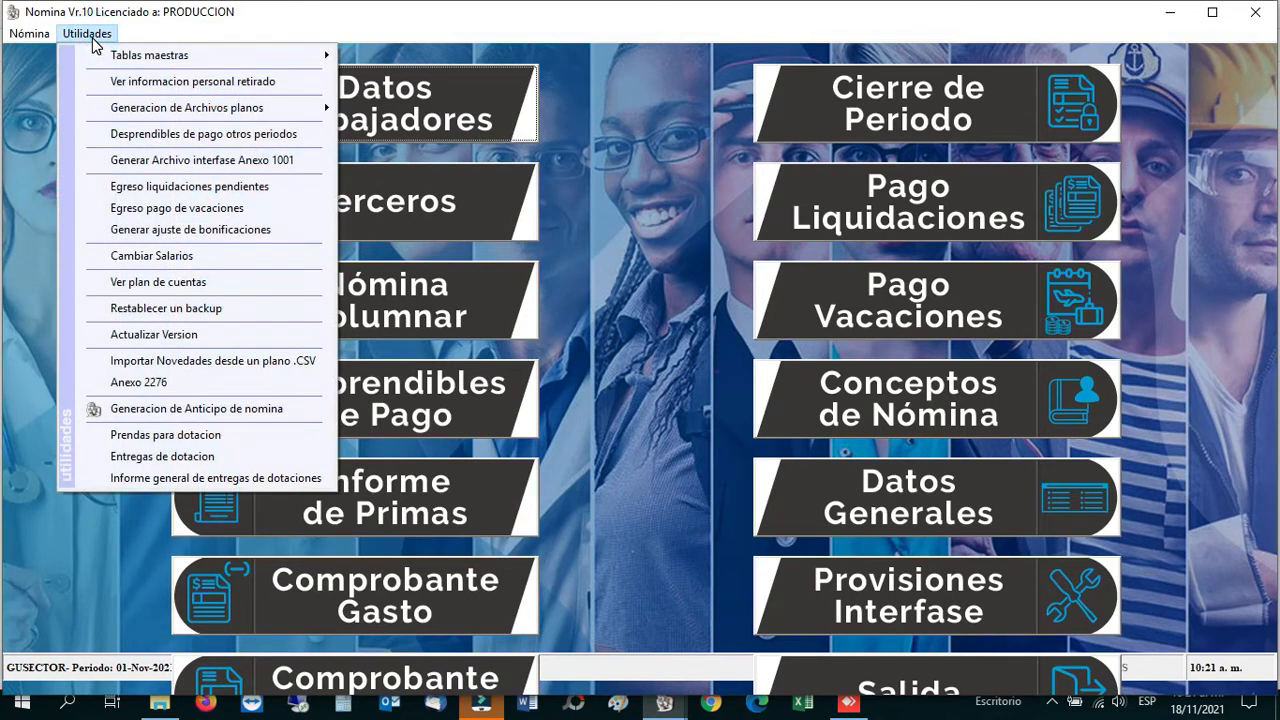
mouse_move(192, 55)
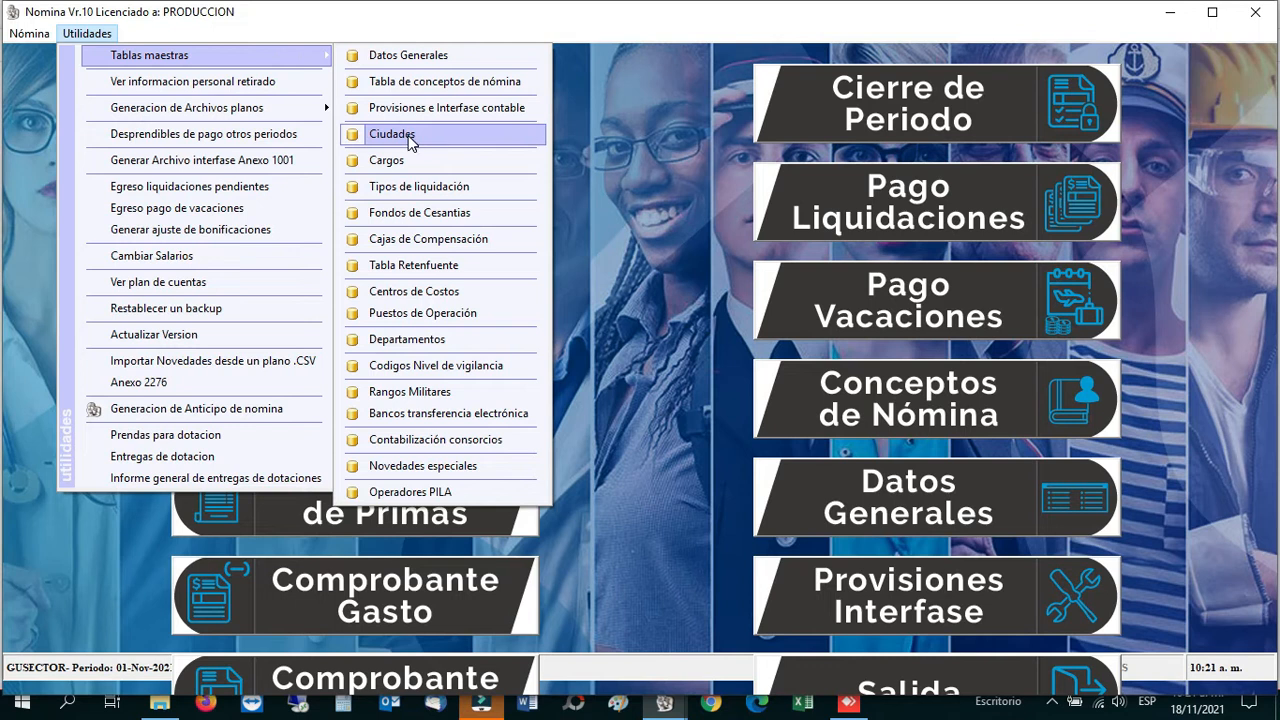
left_click(410, 140)
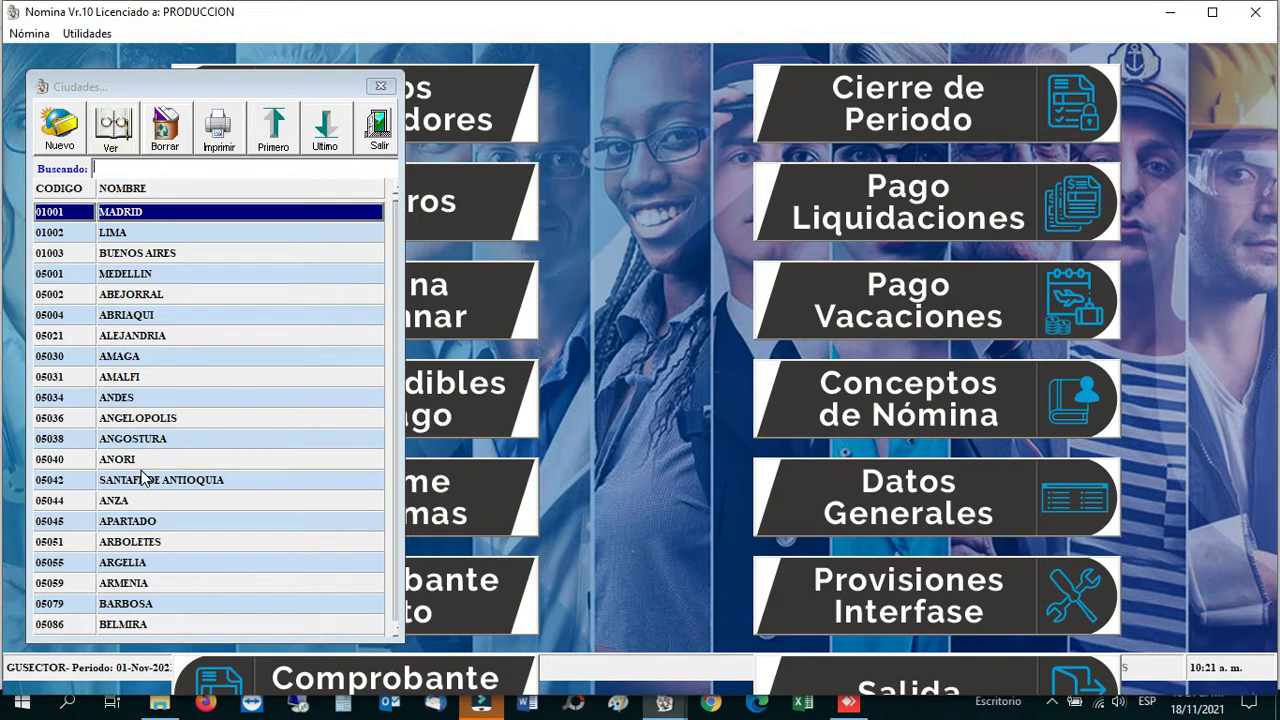
Step: Move the Ciudades window up and to the right
left_click_drag(206, 86, 303, 59)
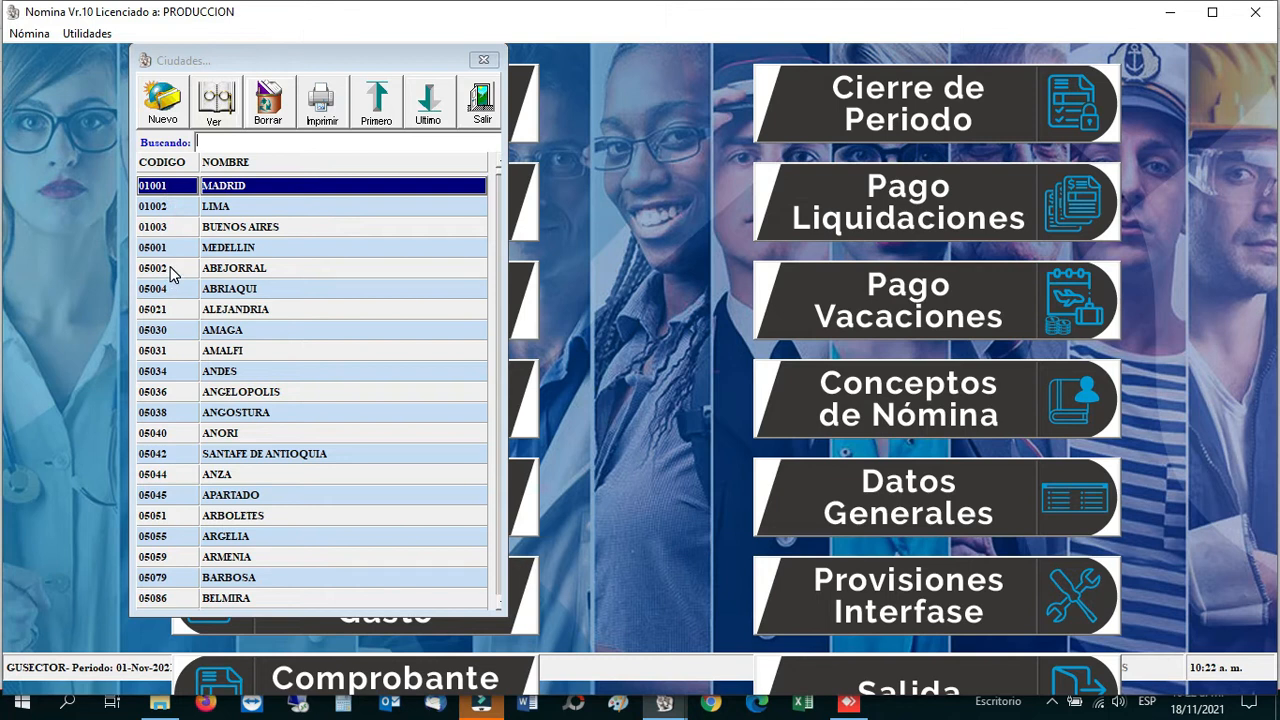
Step: Close Ciudades, open the Cargos table, shift its window right, and start a new job title
left_click(482, 104)
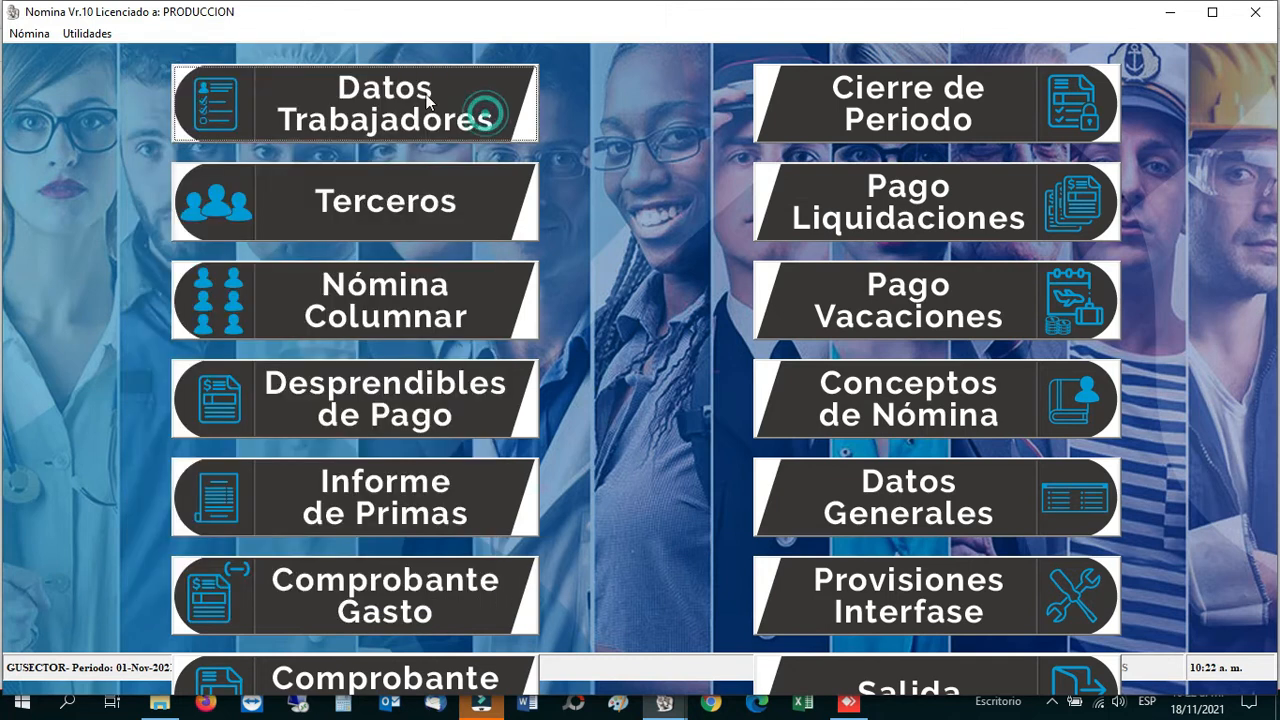
left_click(96, 35)
mouse_move(184, 55)
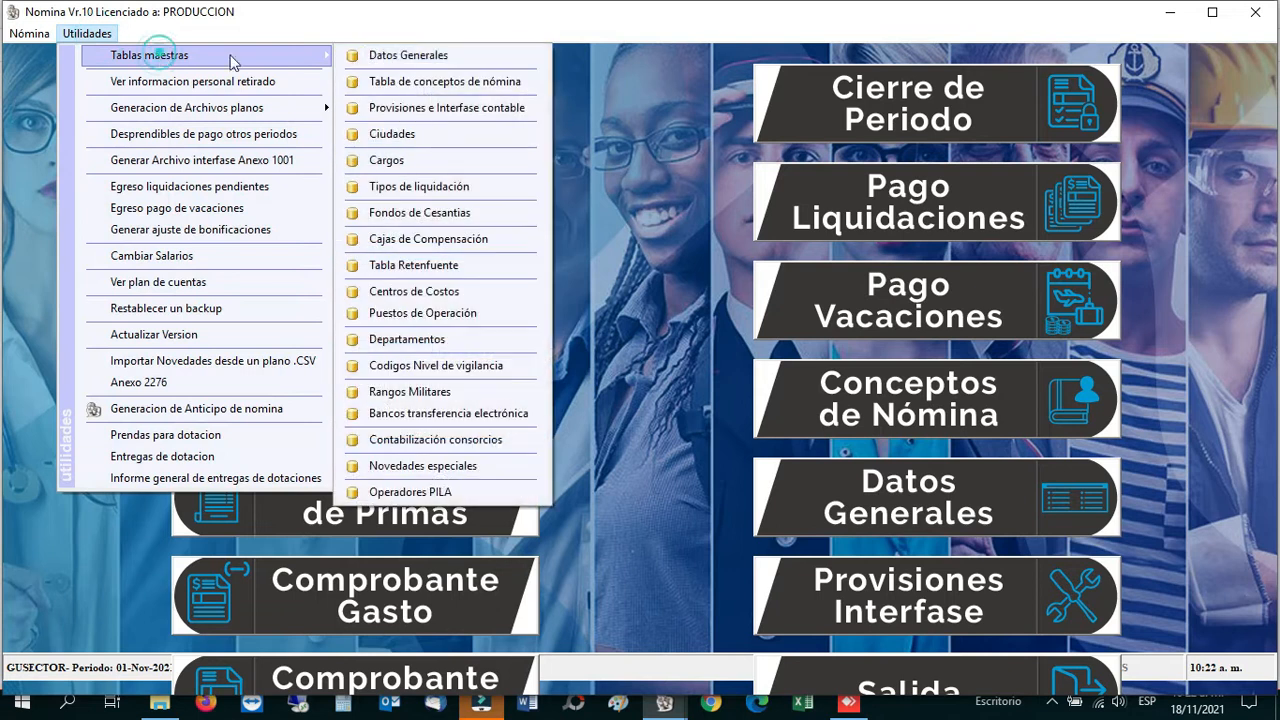
left_click(383, 163)
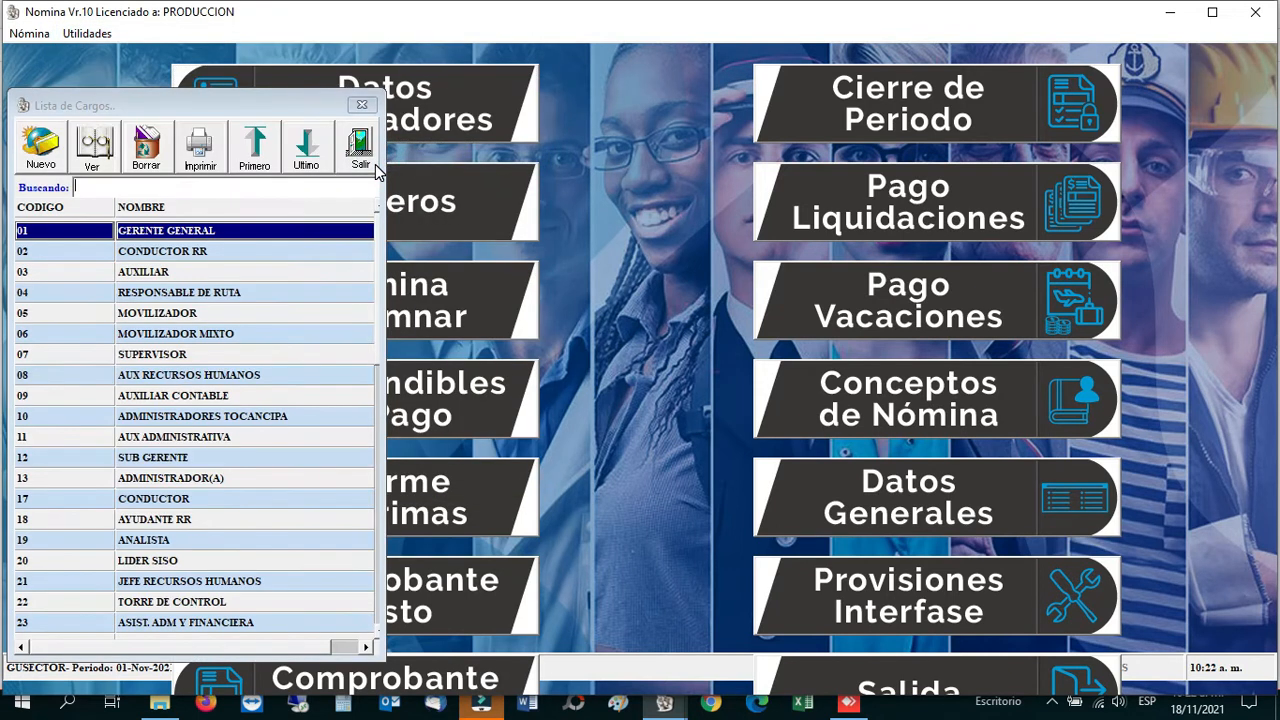
left_click_drag(210, 107, 490, 75)
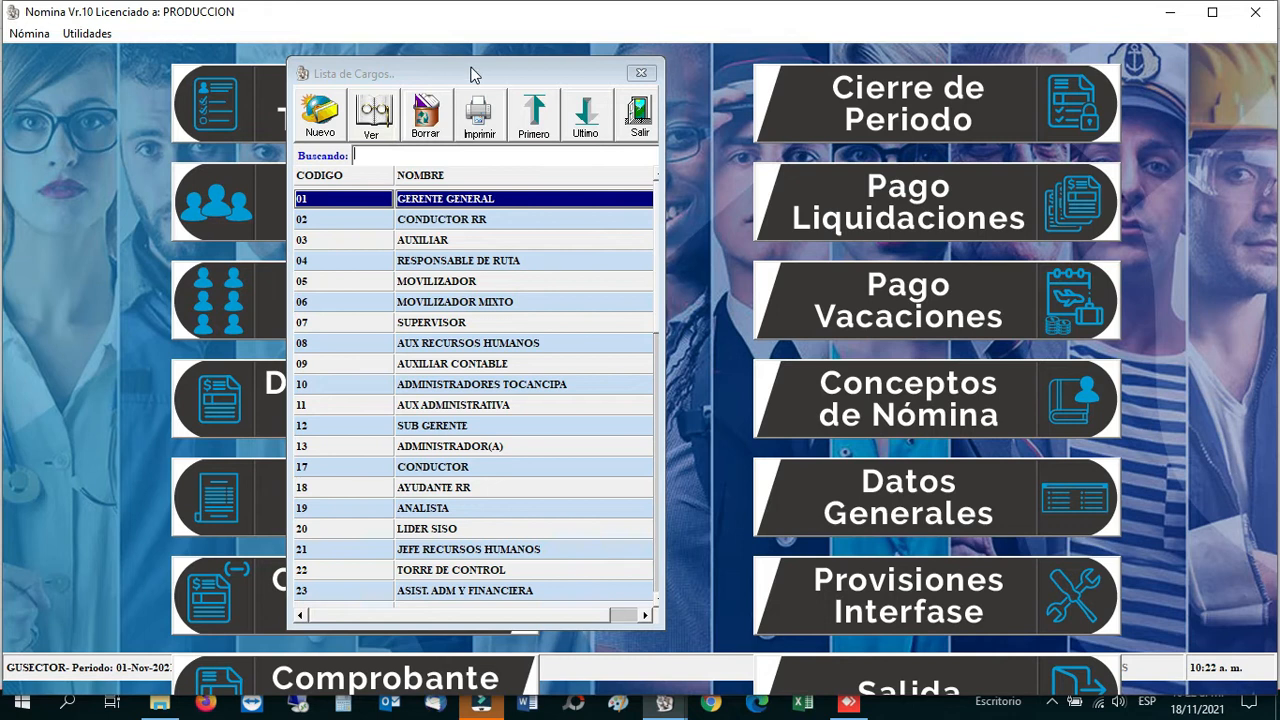
left_click_drag(472, 82, 505, 70)
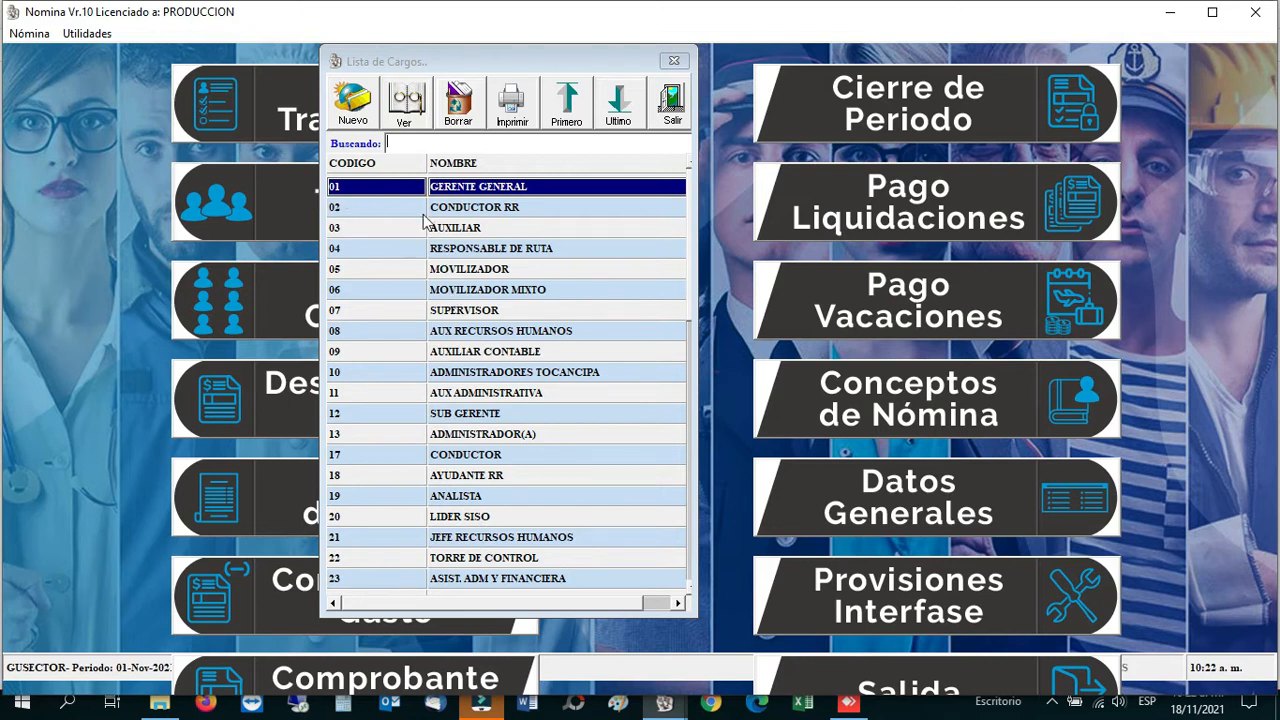
left_click(522, 338)
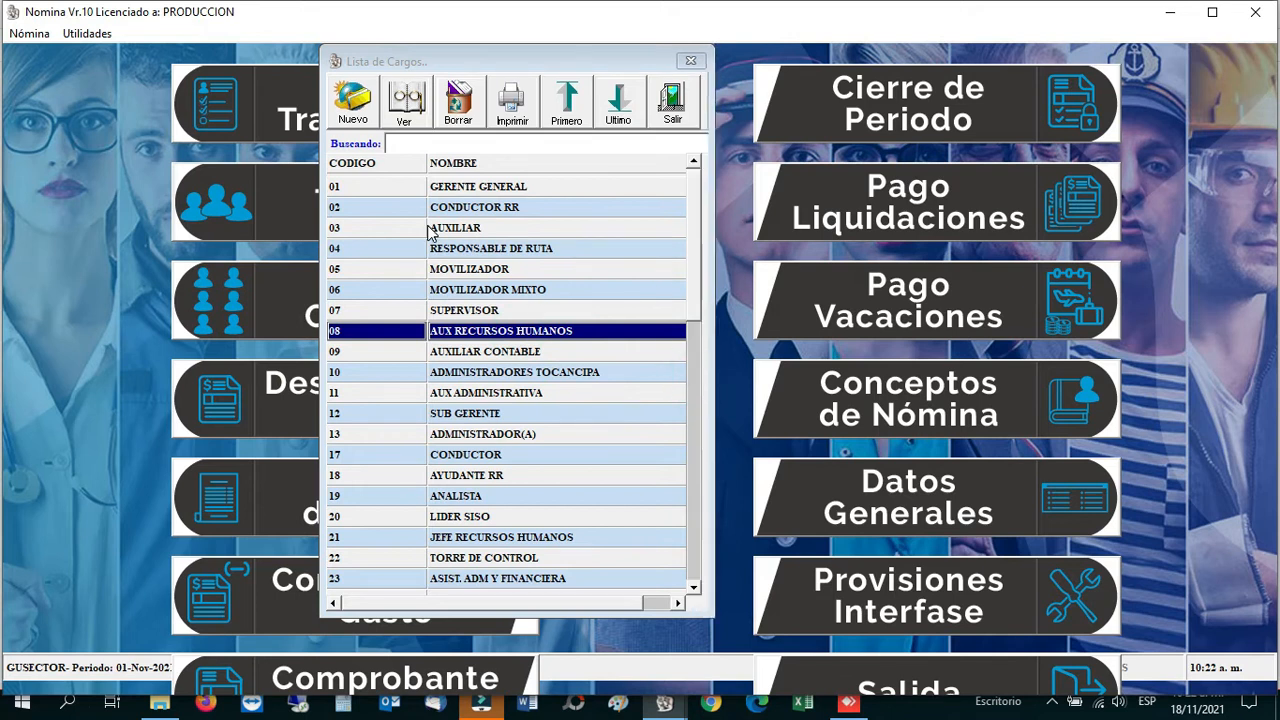
left_click(358, 108)
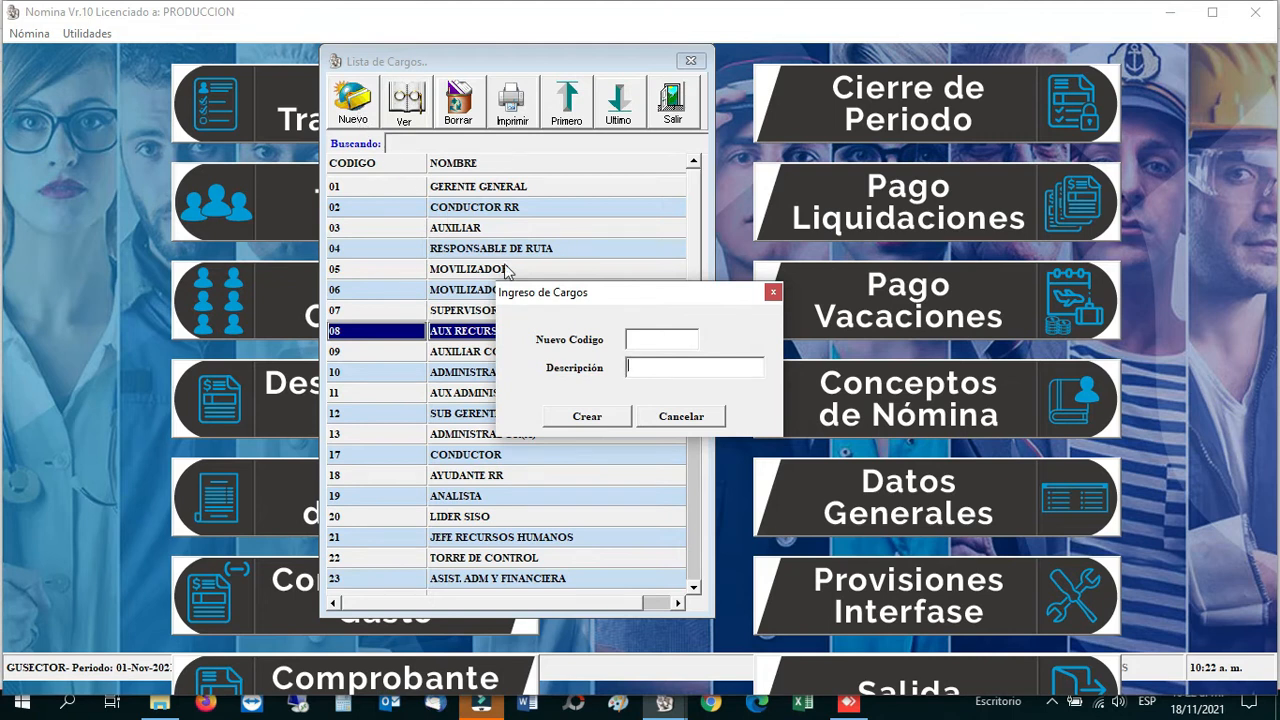
Step: Cancel the first new job title entry and select 38 APRENDIZ SENA
left_click(648, 340)
left_click(662, 421)
left_click_drag(692, 257, 417, 406)
left_click(363, 375)
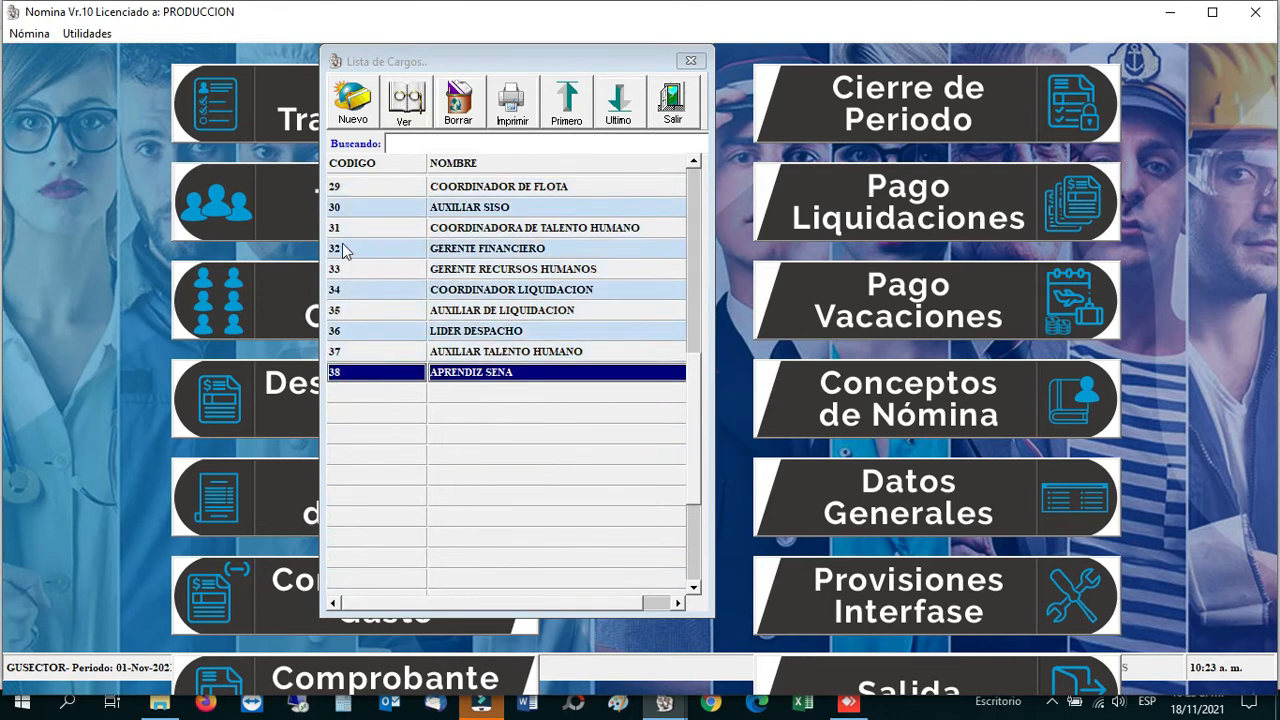
Step: Add a new job title with code 39 named DESPACHADOR
left_click(356, 105)
left_click(660, 340)
type("39")
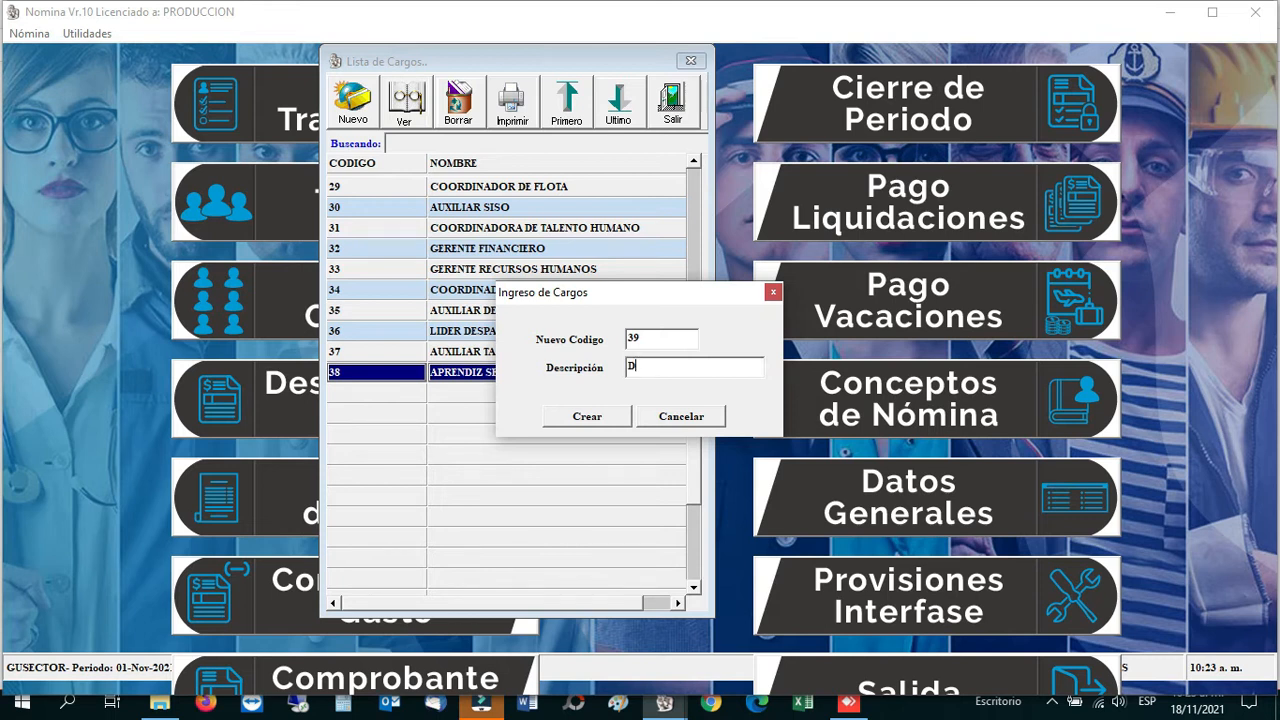
type("PACHADOR")
left_click(616, 415)
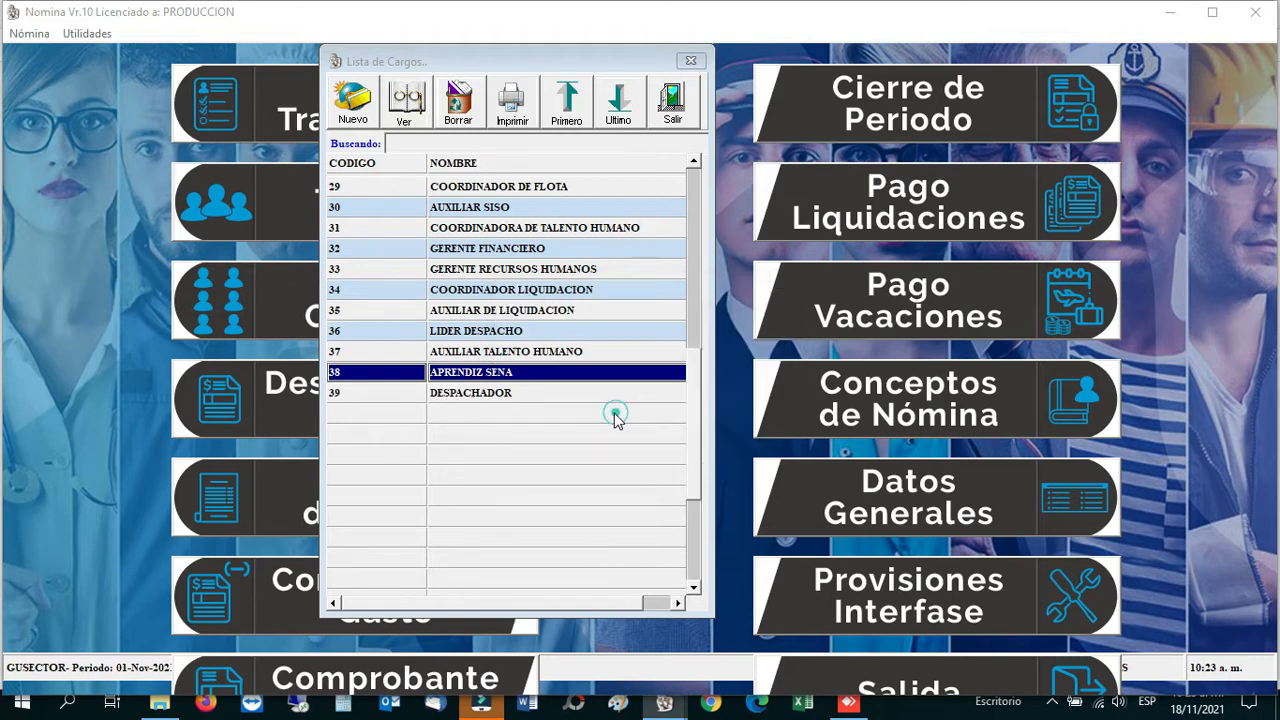
Step: Delete job title 39 DESPACHADOR again and close the job titles table
left_click(492, 400)
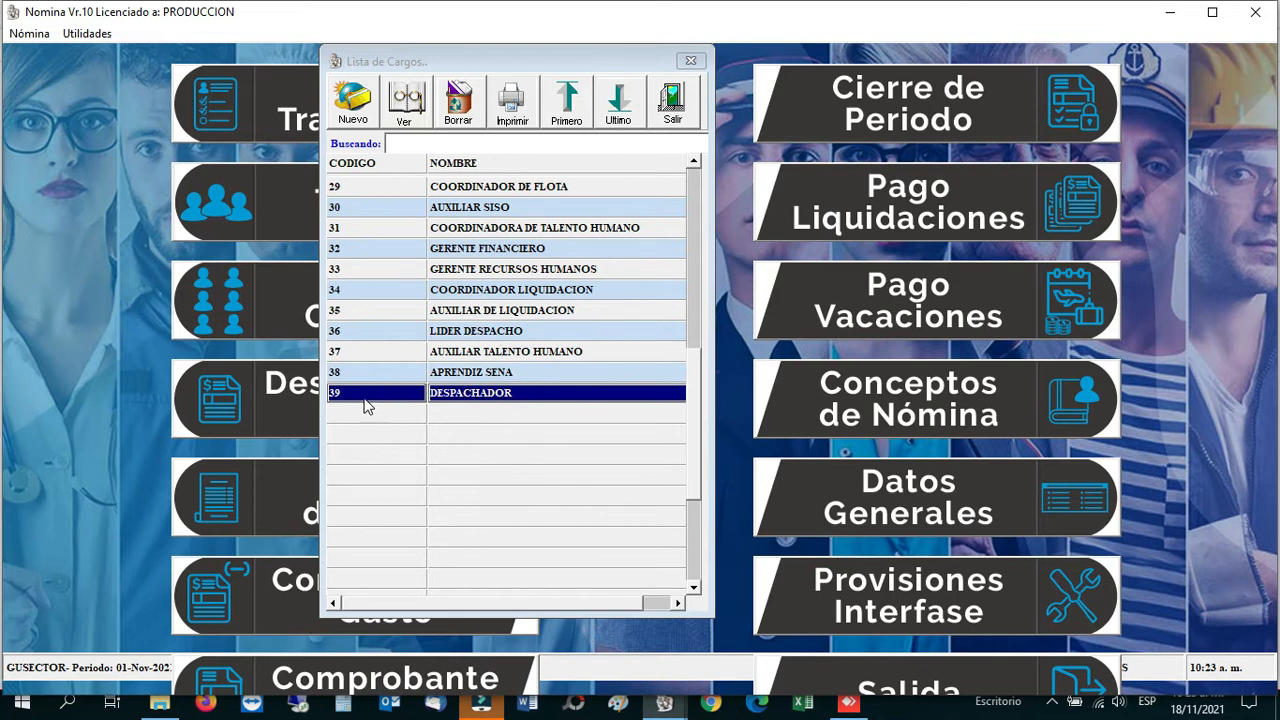
left_click(460, 97)
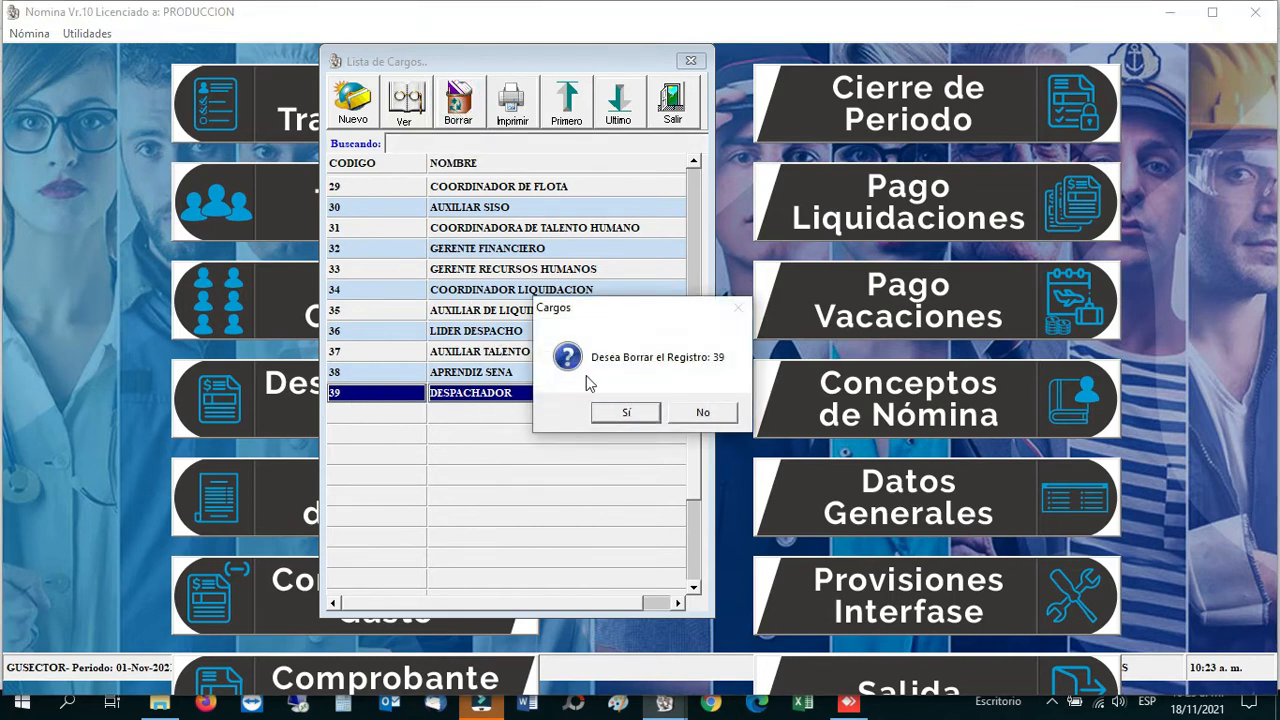
left_click(630, 413)
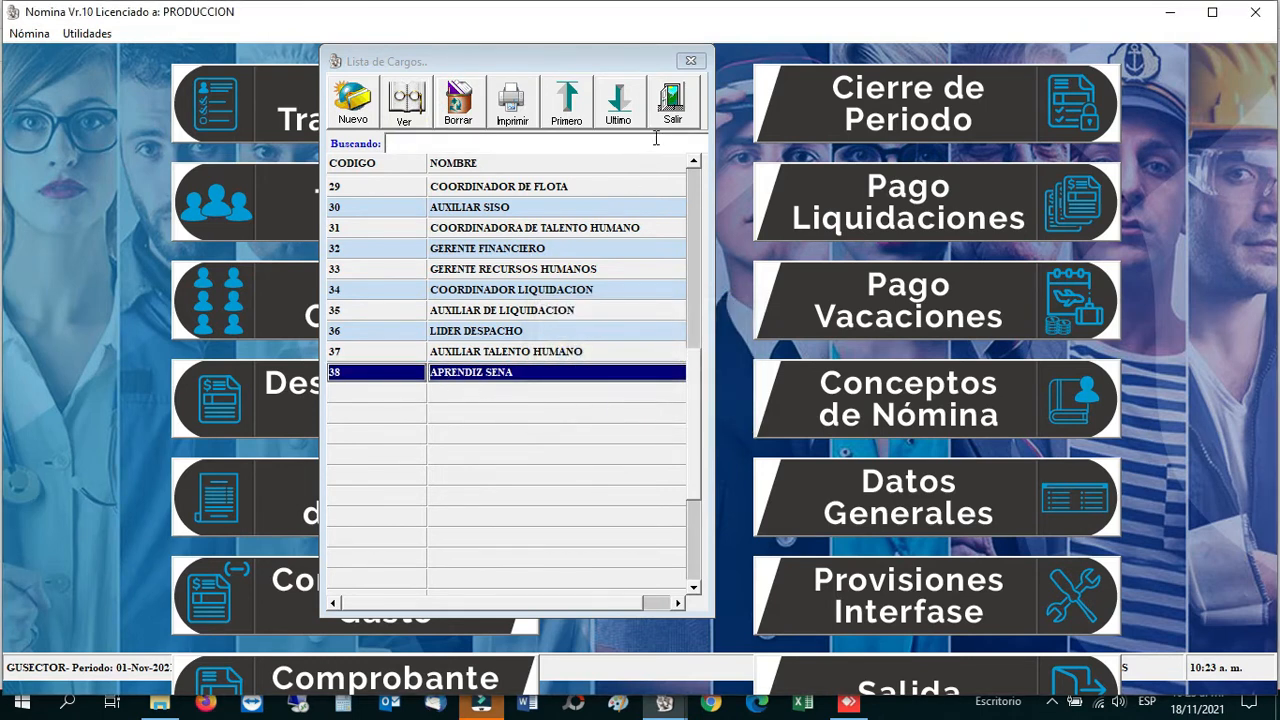
left_click(460, 336)
key("Up")
key("Up")
key("Up")
key("Up")
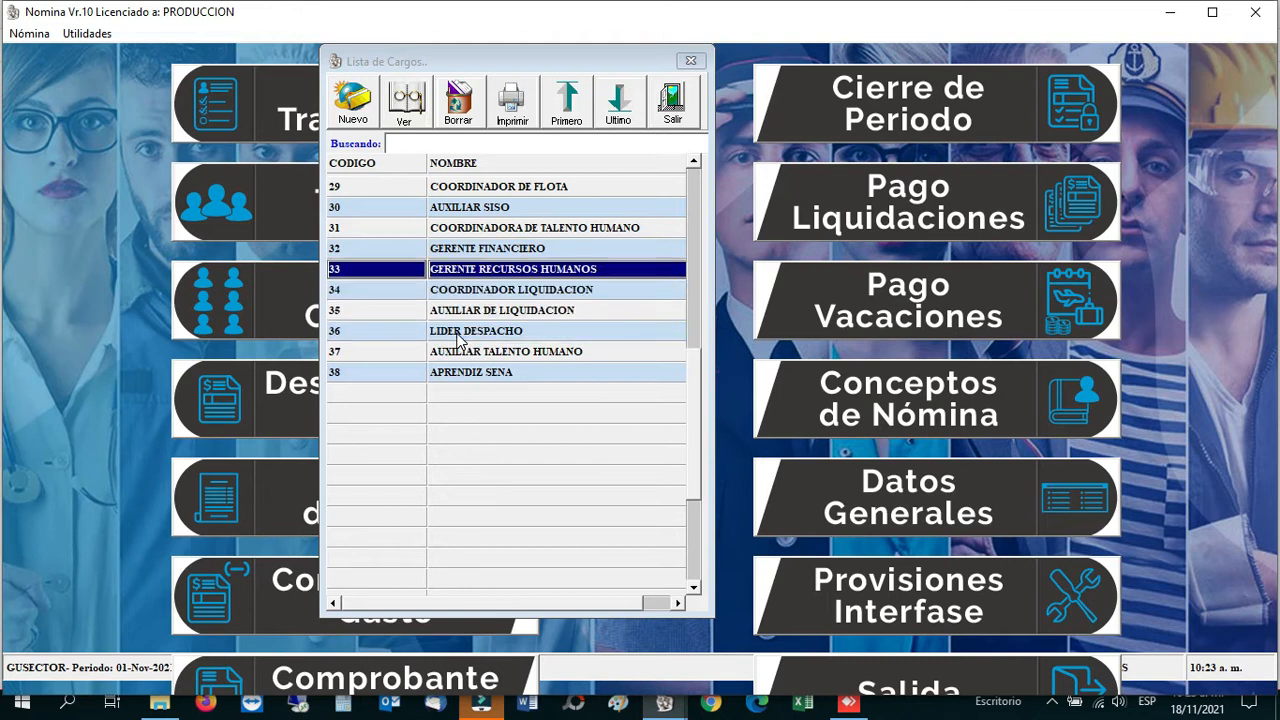
key("Home")
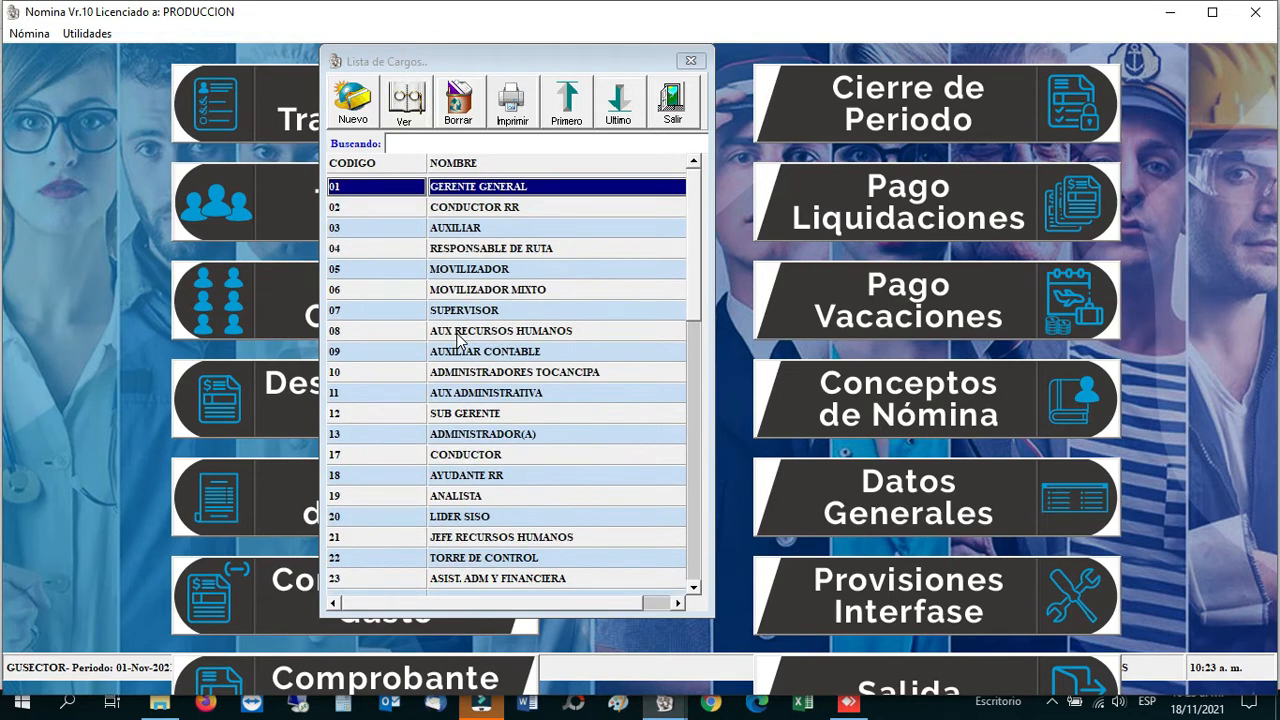
left_click(672, 112)
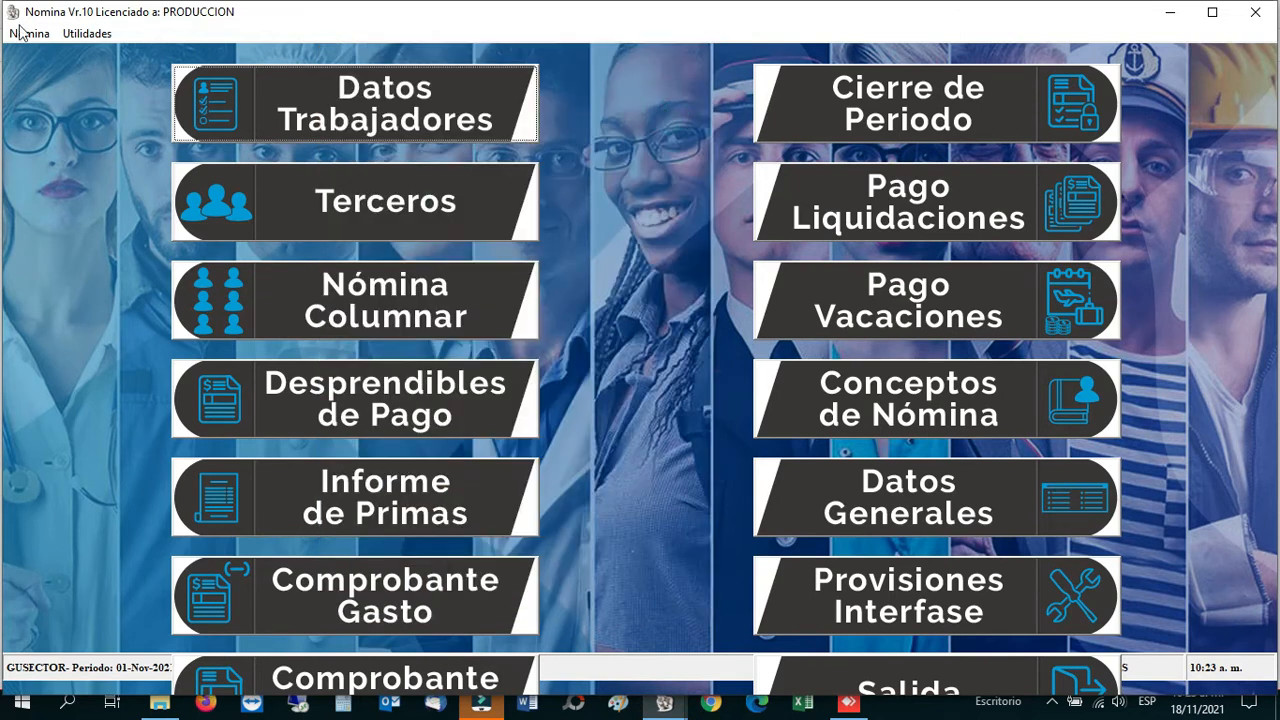
Step: Open Tipos de Liquidación and save QUINCENAL's details: 01-11-2021 to 15-11-2021, 15 days
left_click(90, 33)
mouse_move(171, 55)
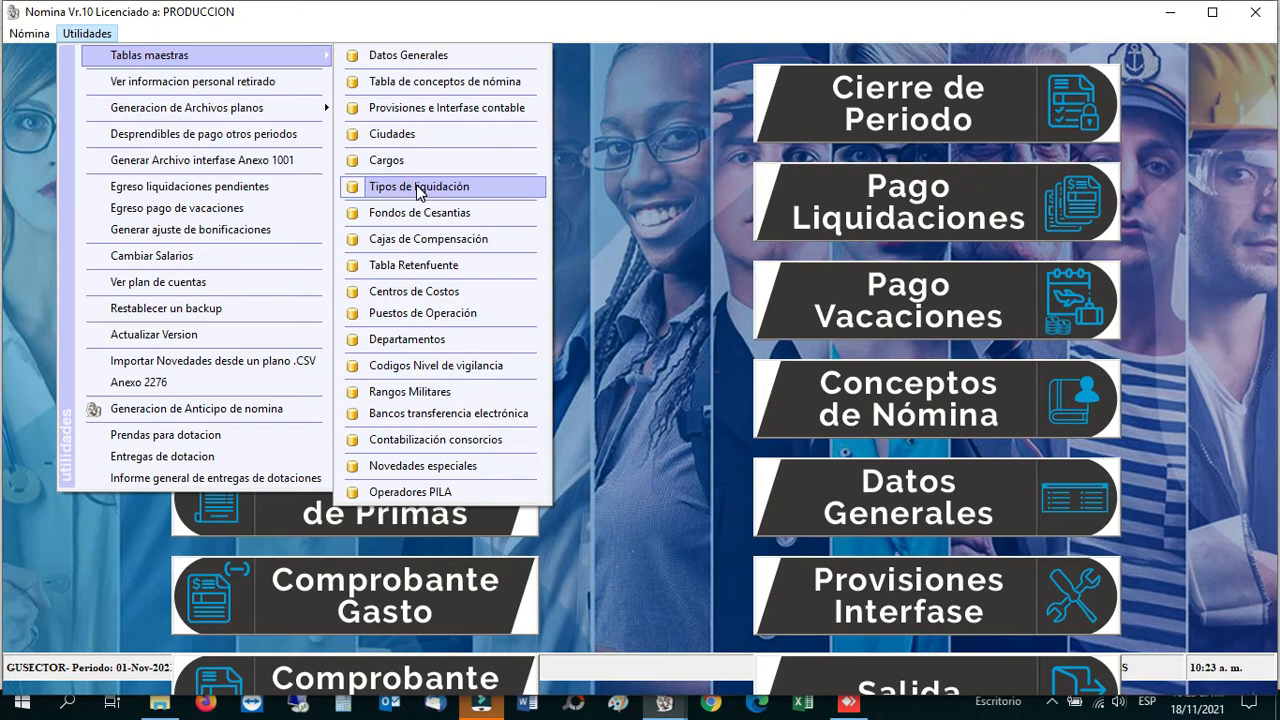
left_click(419, 190)
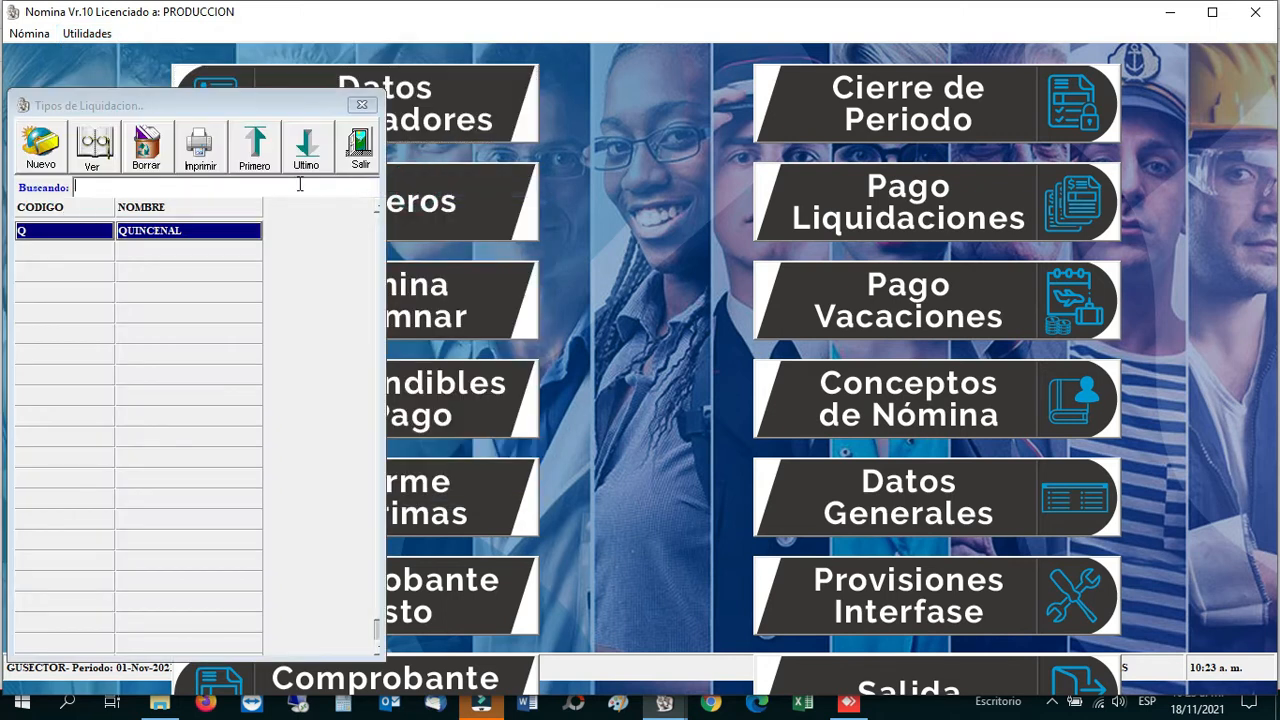
double_click(185, 232)
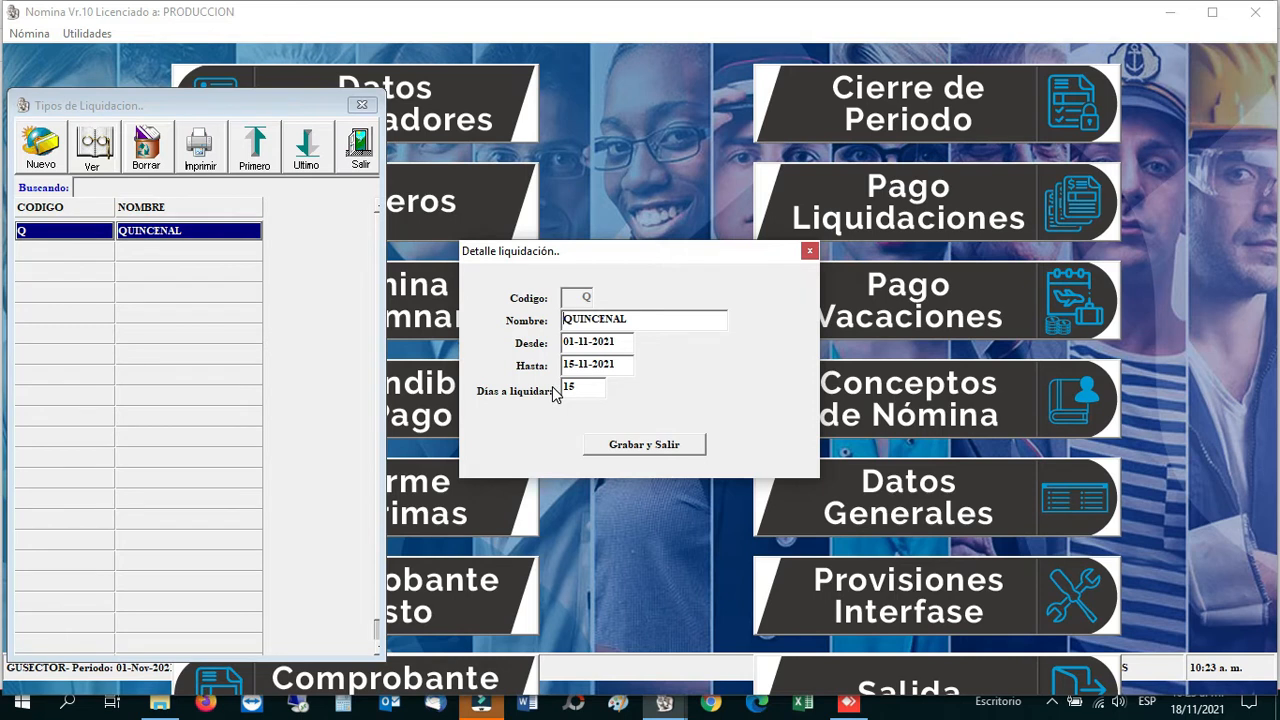
left_click(633, 446)
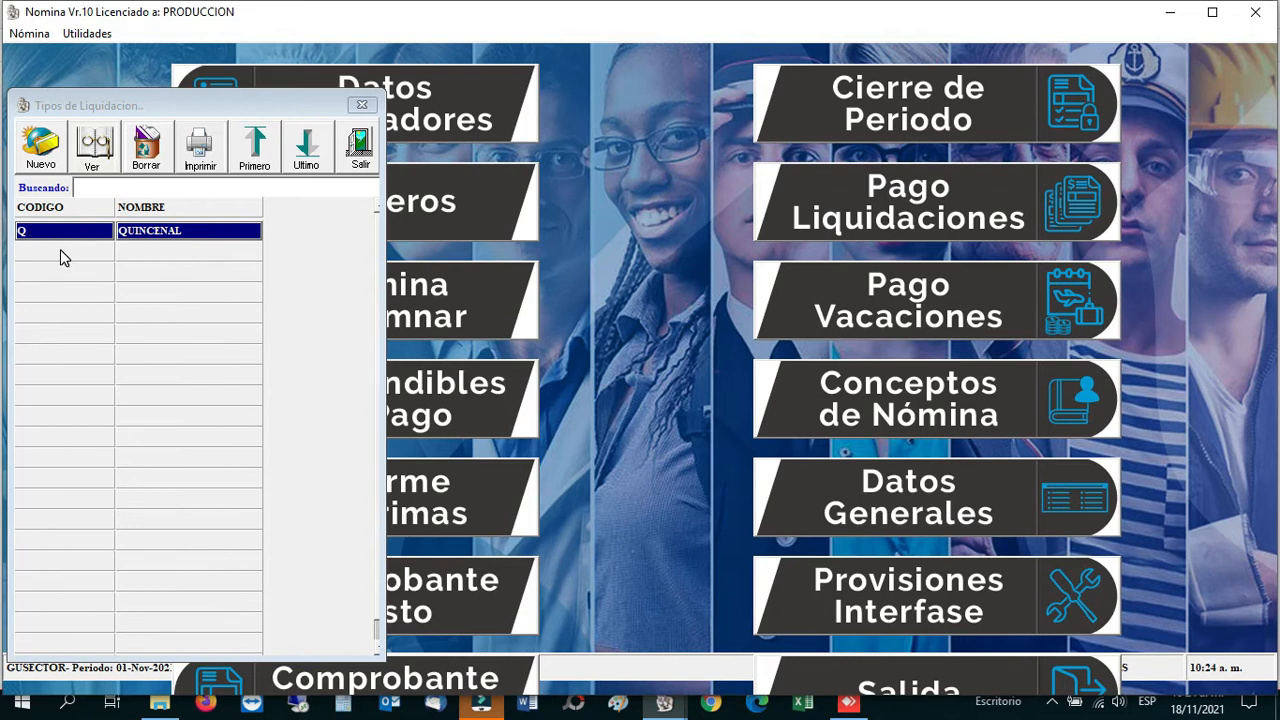
Step: Recheck QUINCENAL's Desde, Hasta and 15 days to settle, save, and close the list
double_click(140, 232)
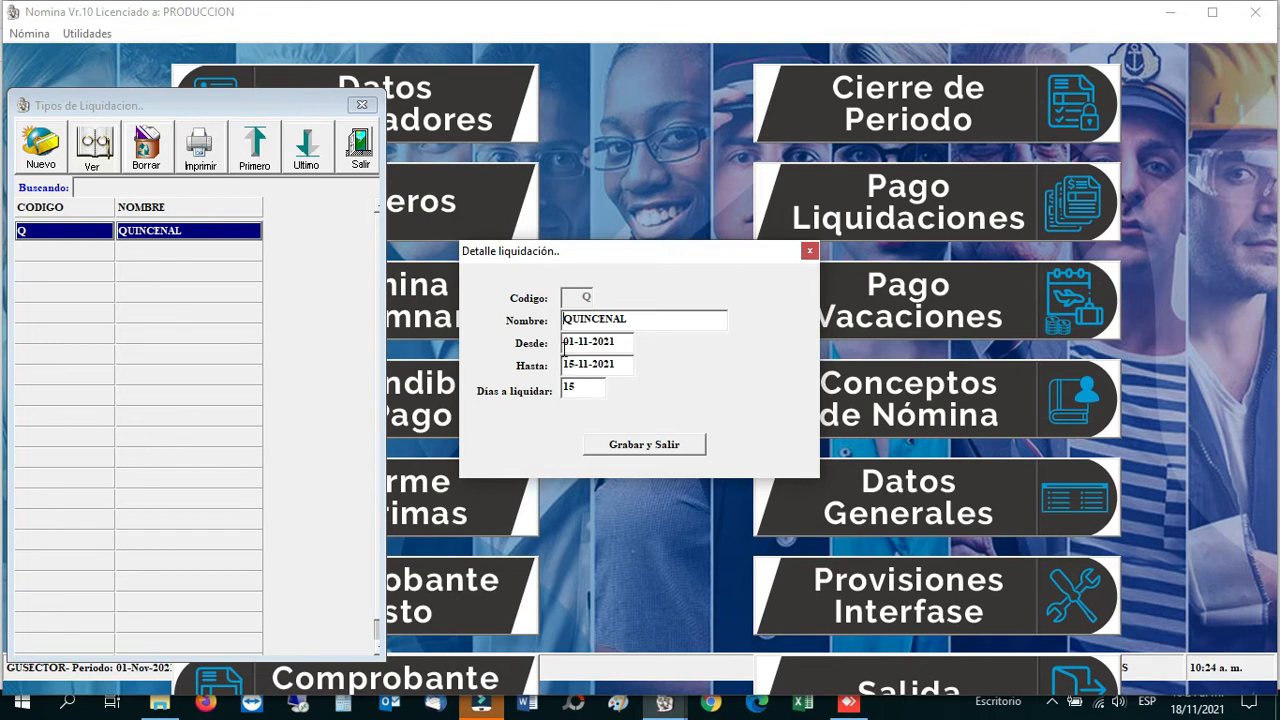
left_click(564, 343)
left_click(569, 367)
left_click(578, 344)
left_click(578, 365)
left_click(582, 388)
left_click(572, 343)
left_click(641, 447)
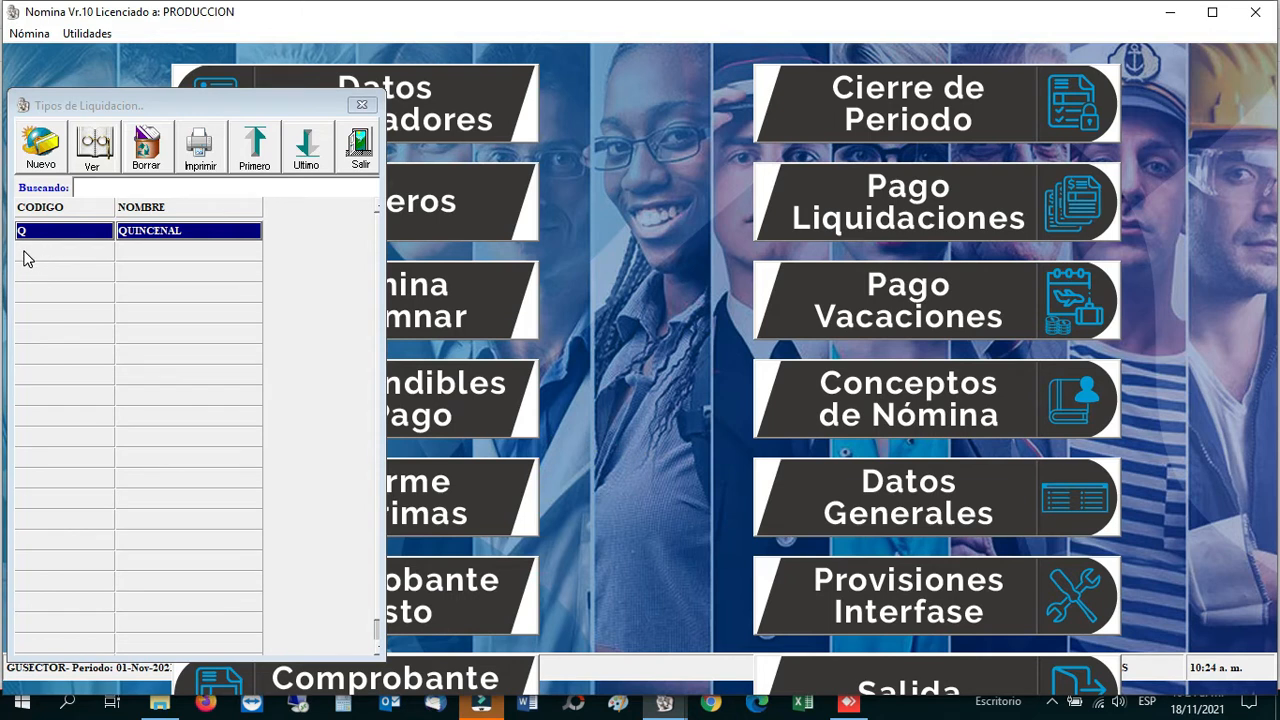
left_click(360, 147)
left_click(95, 34)
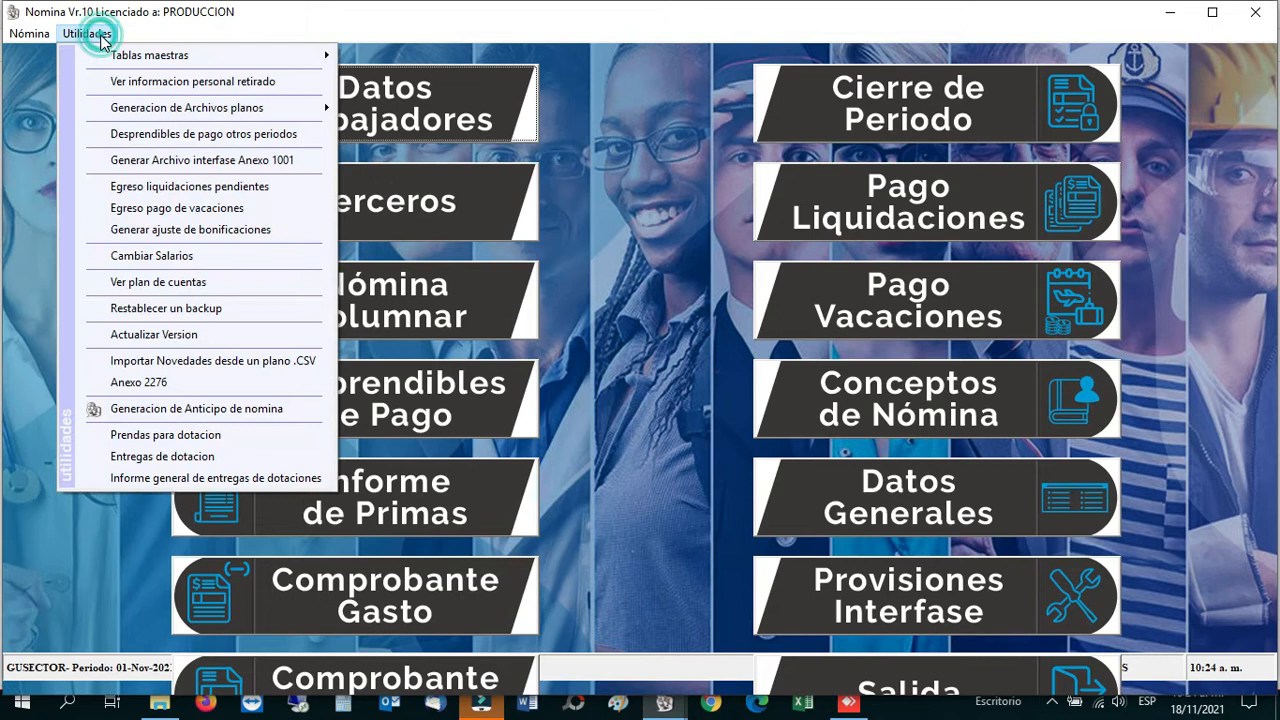
left_click(148, 55)
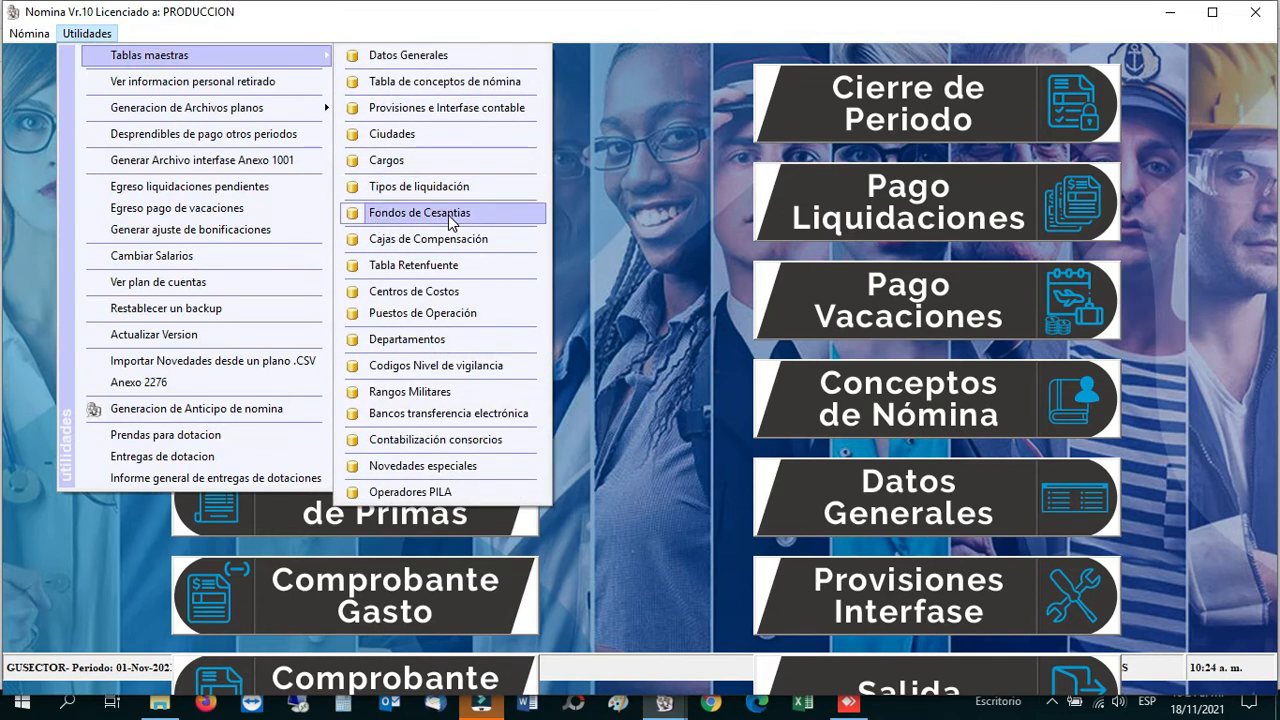
left_click(452, 224)
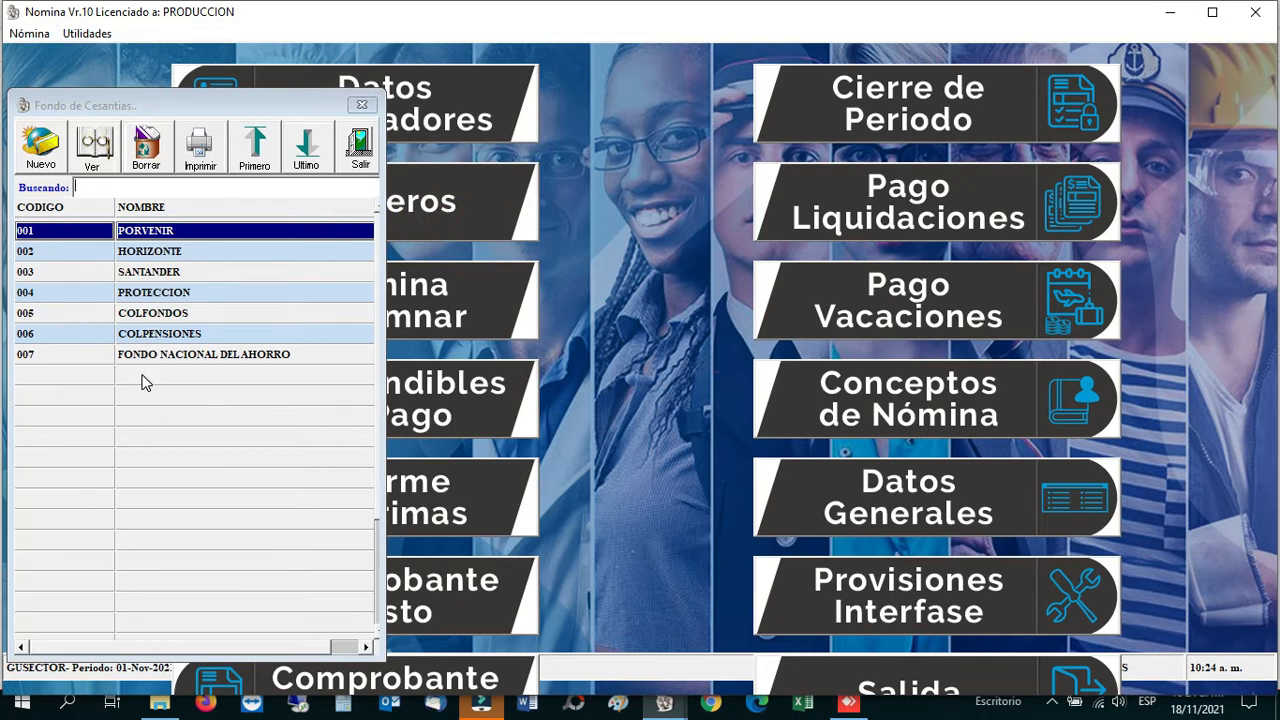
left_click_drag(196, 112, 500, 85)
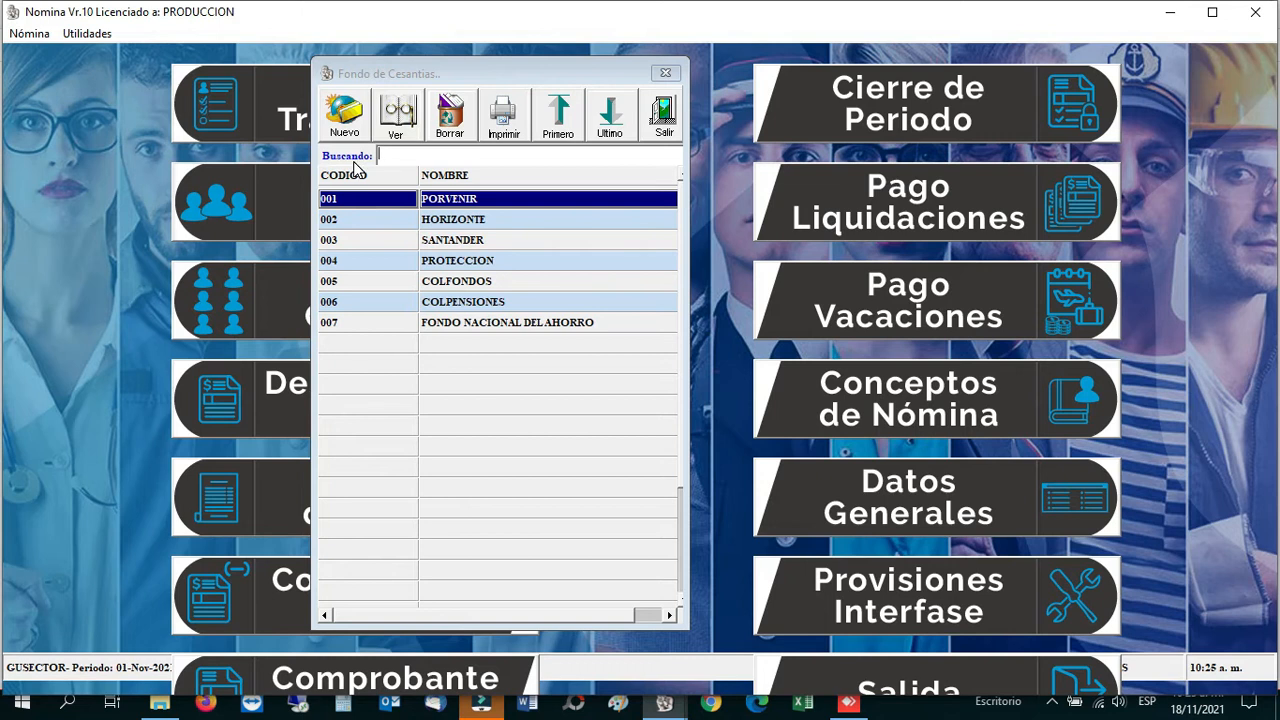
left_click(663, 115)
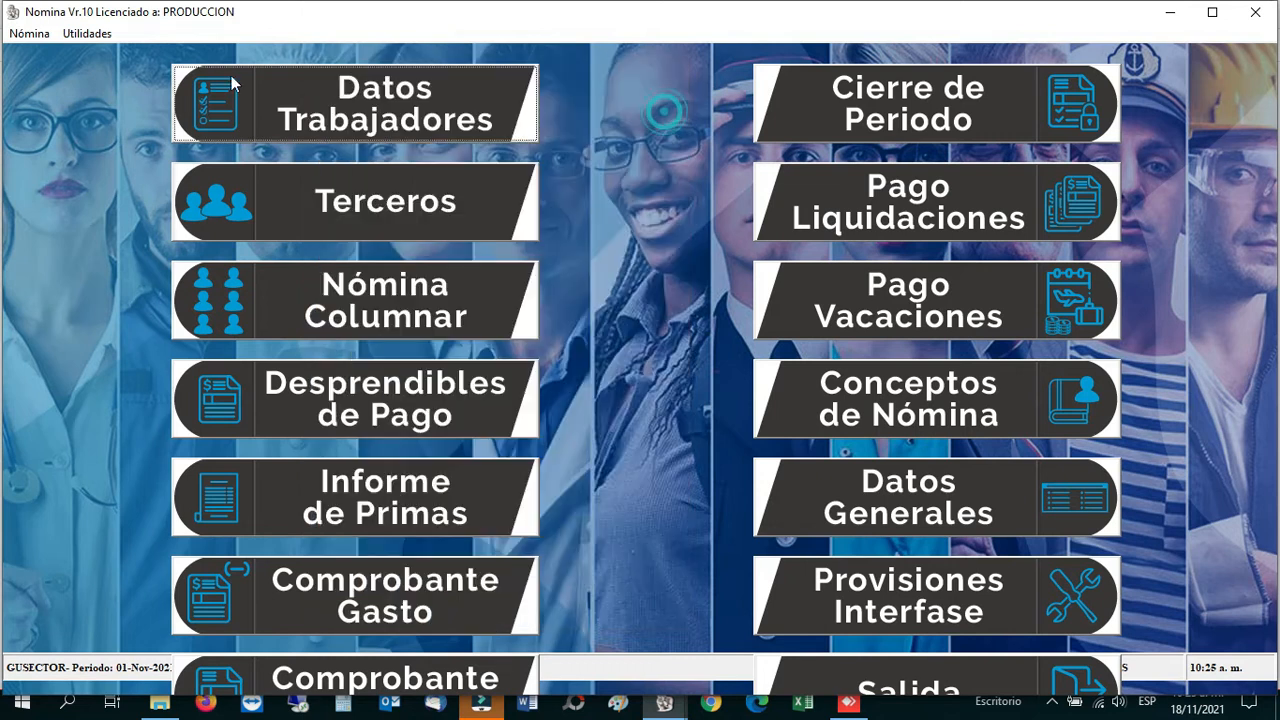
left_click(88, 34)
mouse_move(237, 58)
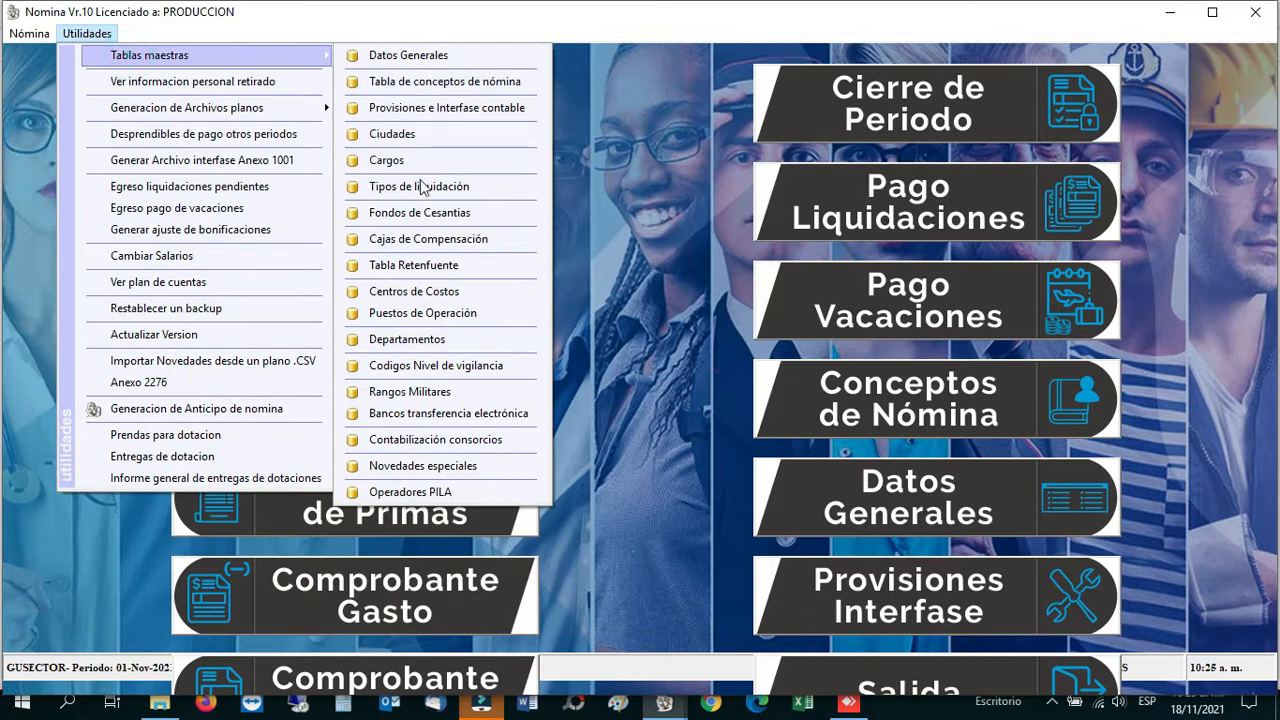
left_click(388, 242)
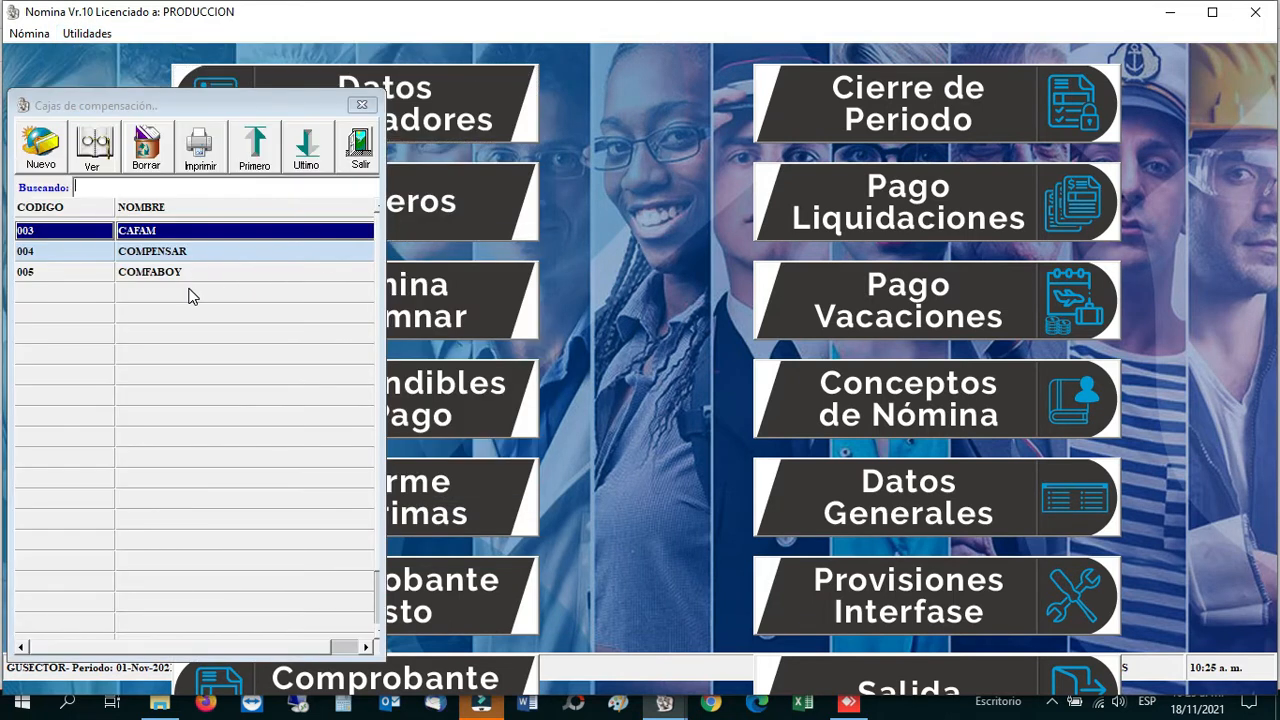
left_click(359, 148)
left_click(87, 33)
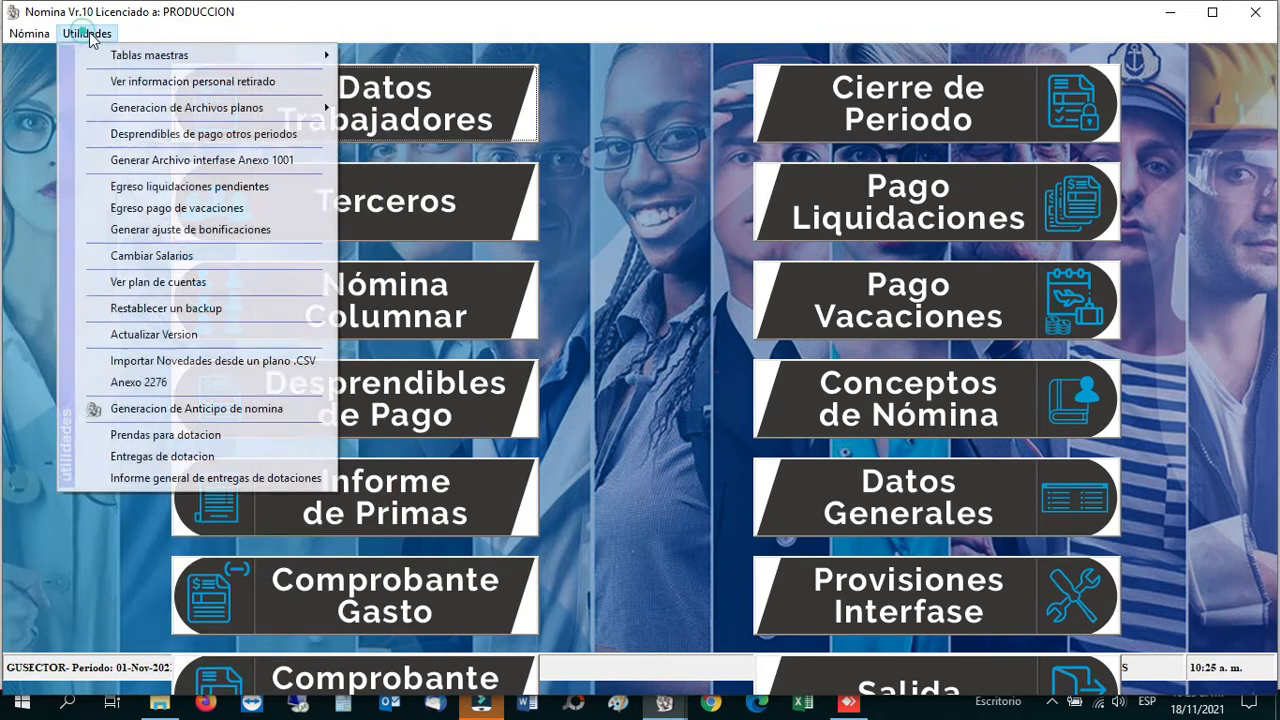
left_click(241, 58)
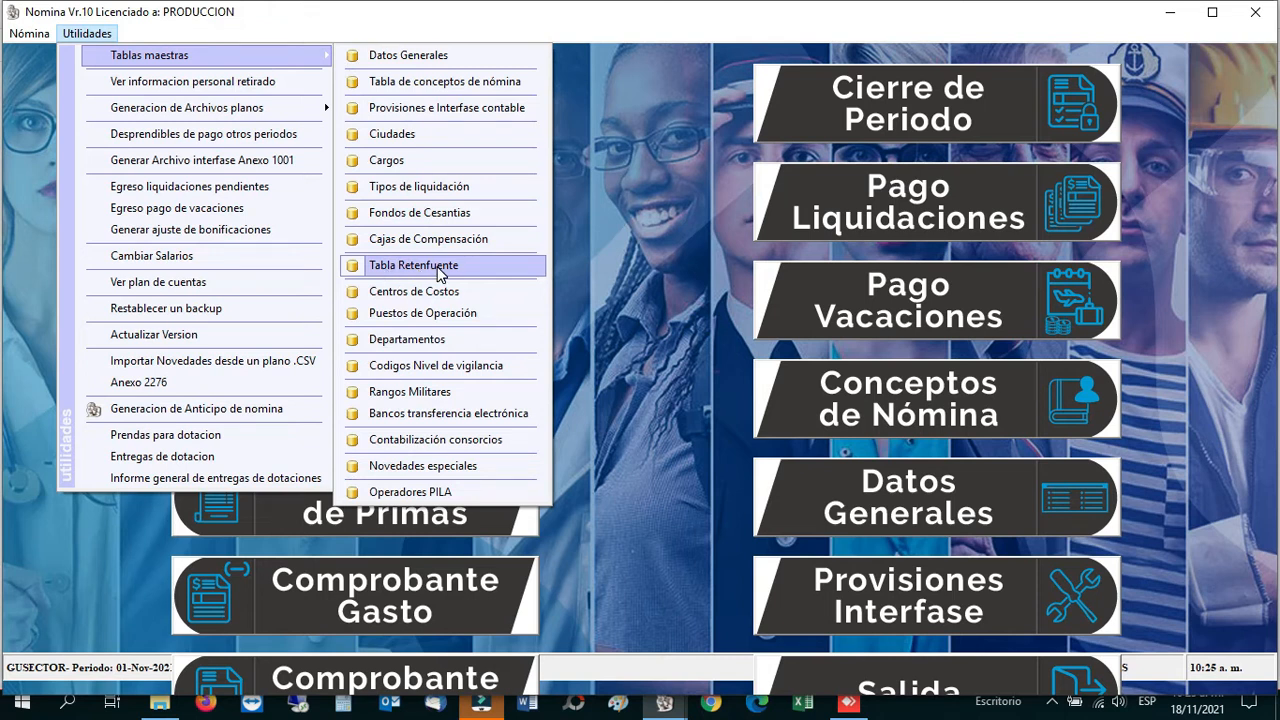
left_click(441, 275)
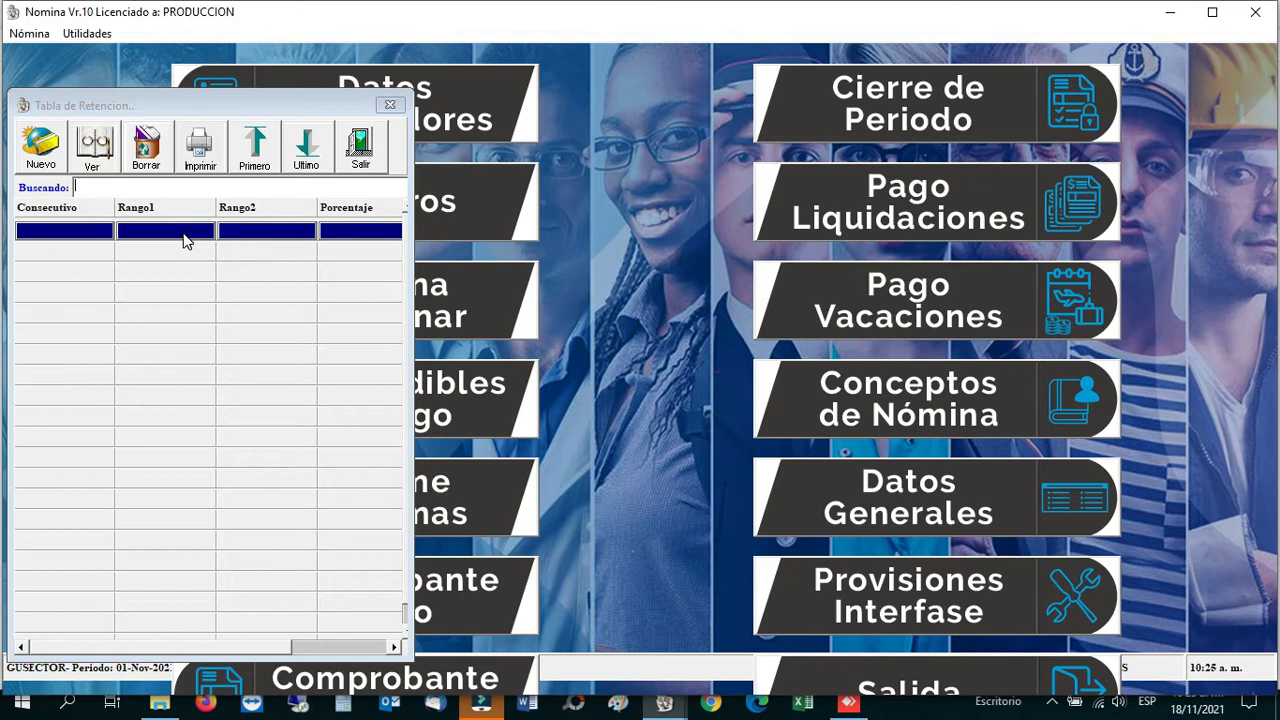
left_click(368, 150)
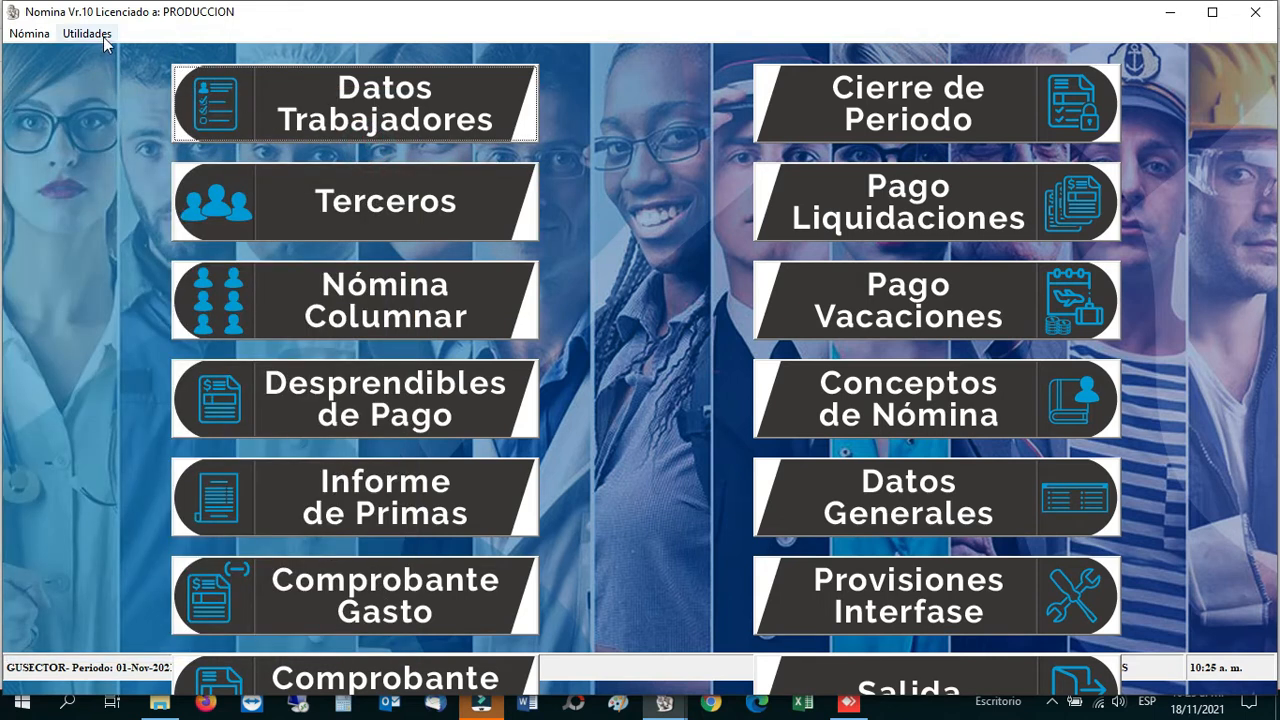
left_click(100, 34)
mouse_move(150, 56)
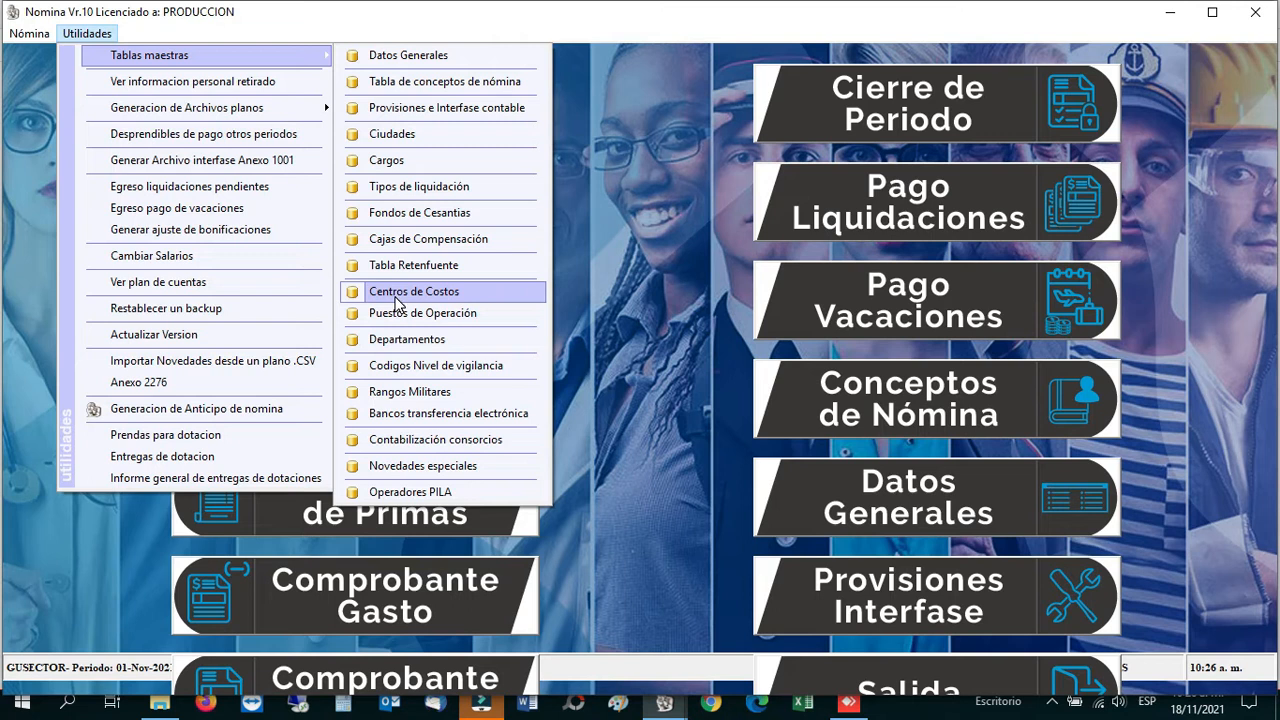
left_click(397, 303)
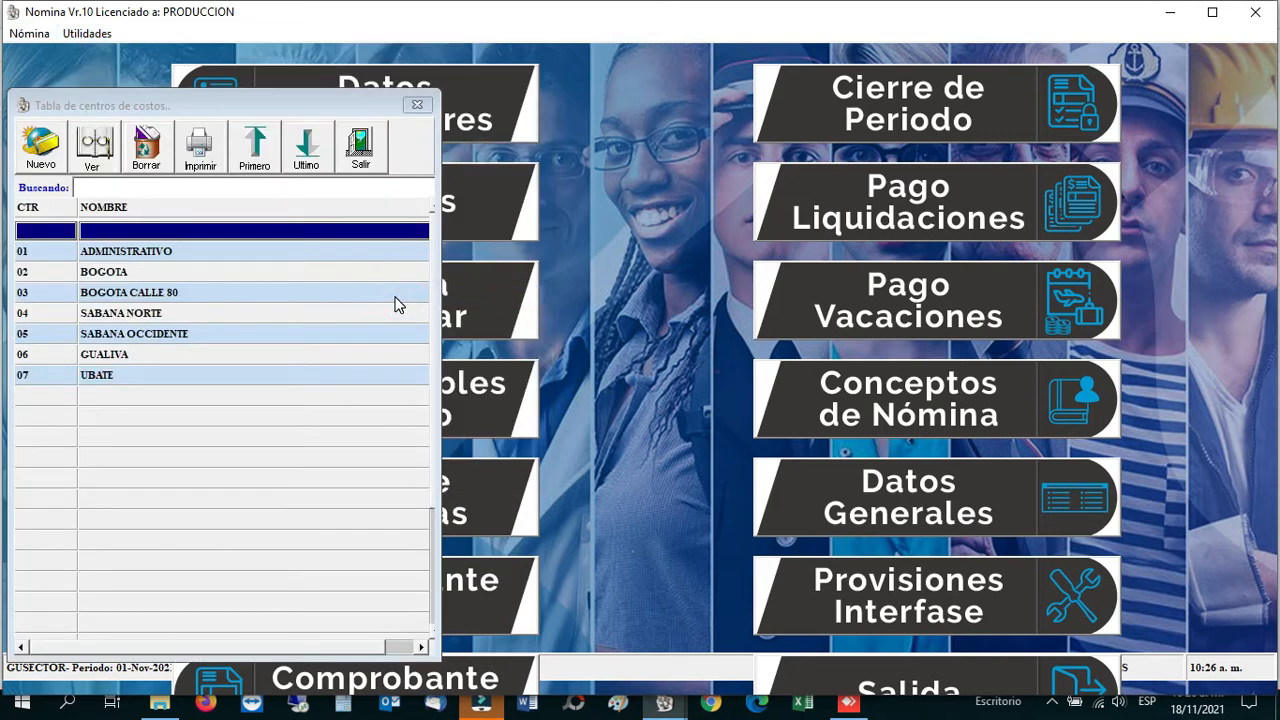
left_click(146, 152)
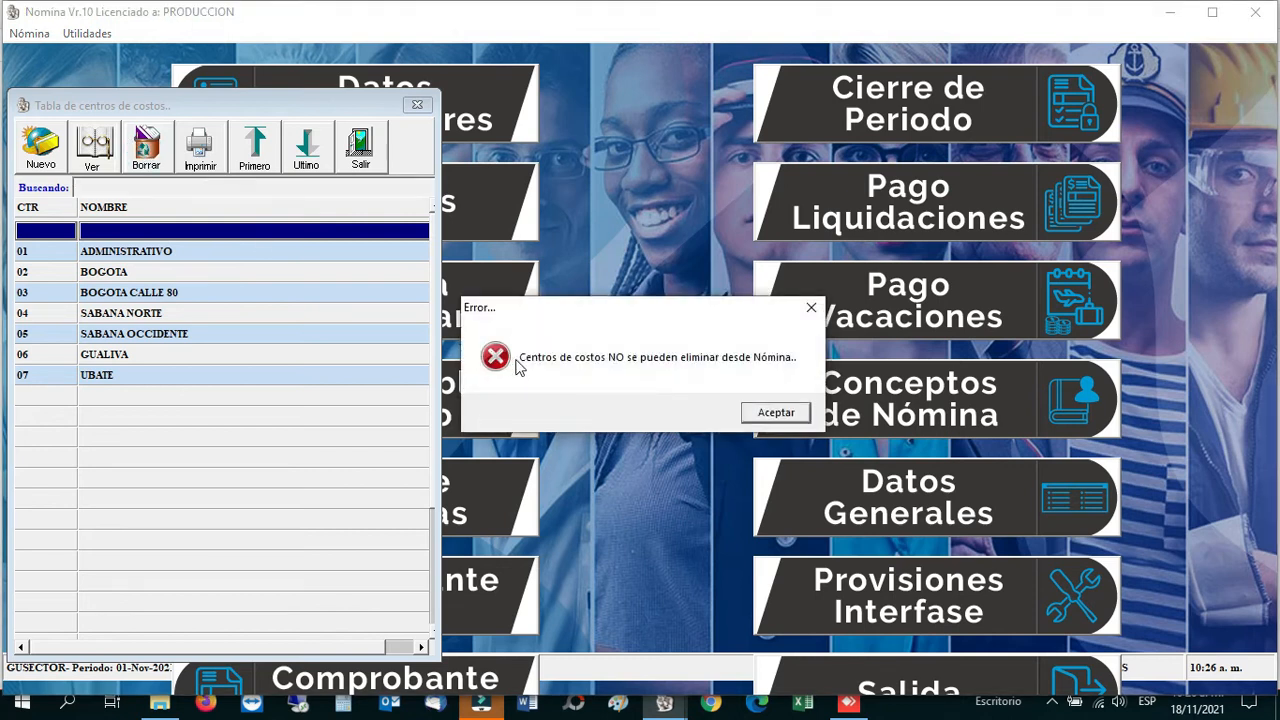
left_click(779, 411)
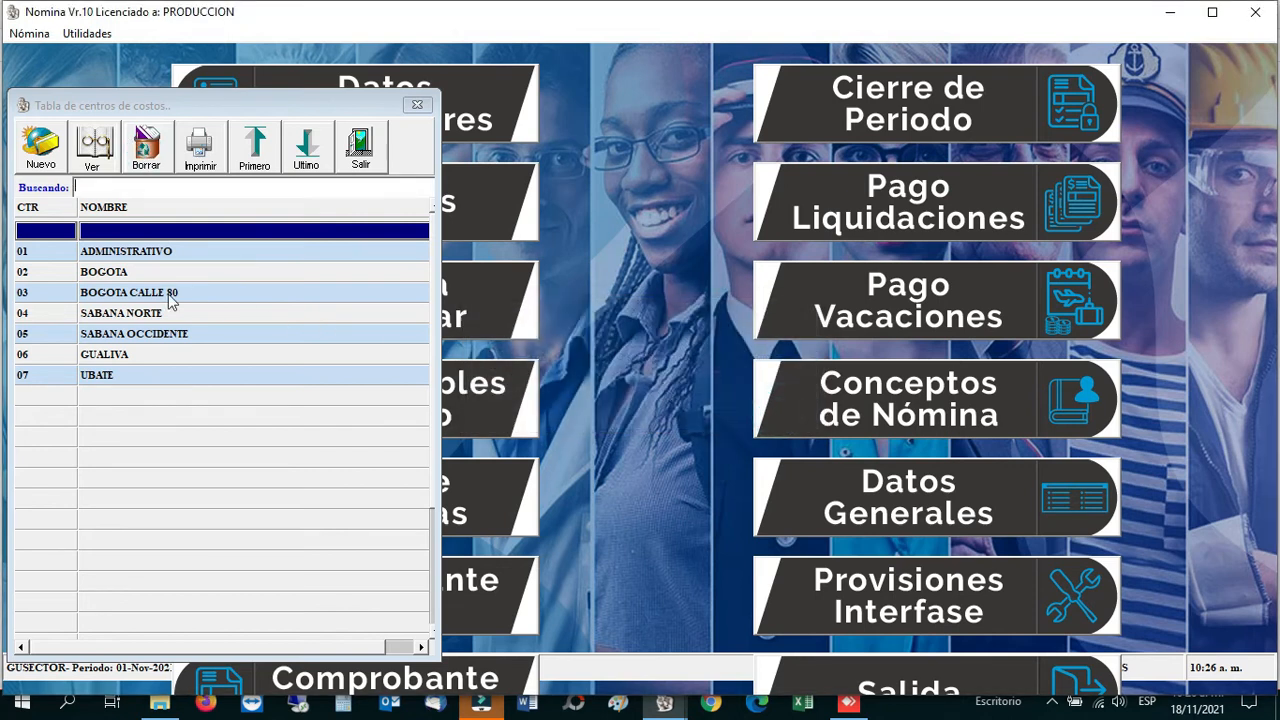
left_click(104, 253)
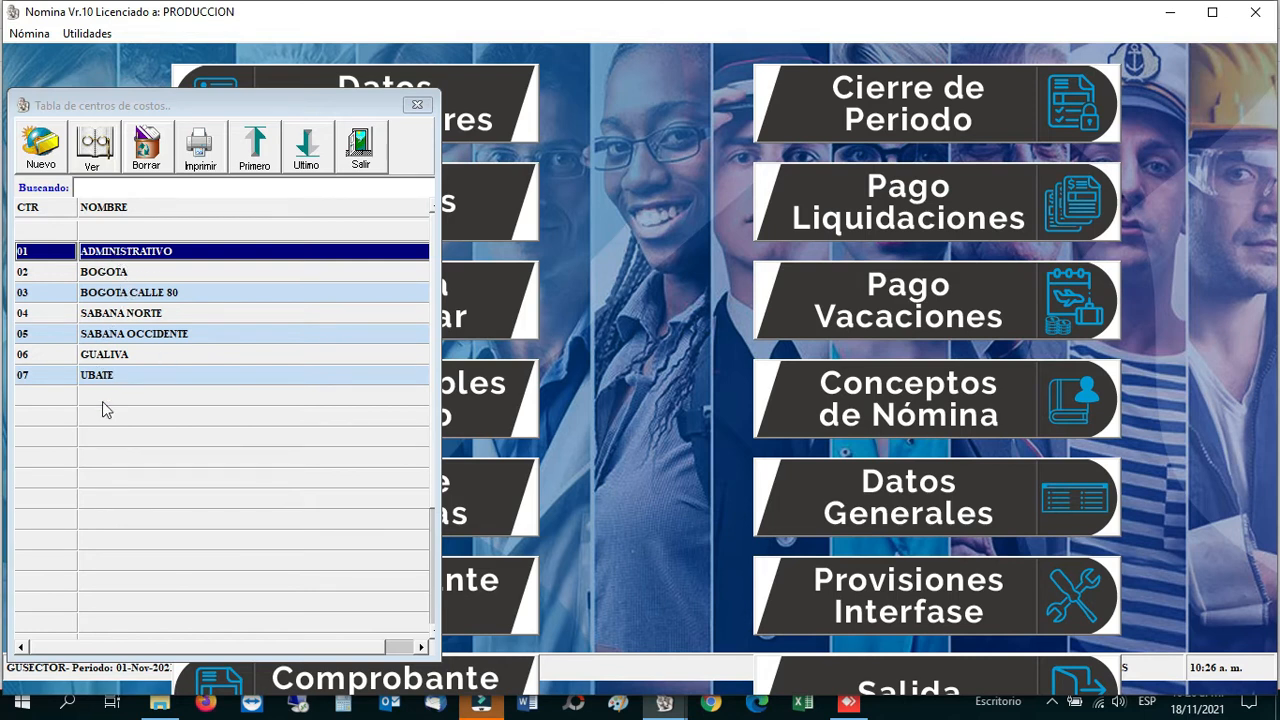
left_click(106, 276)
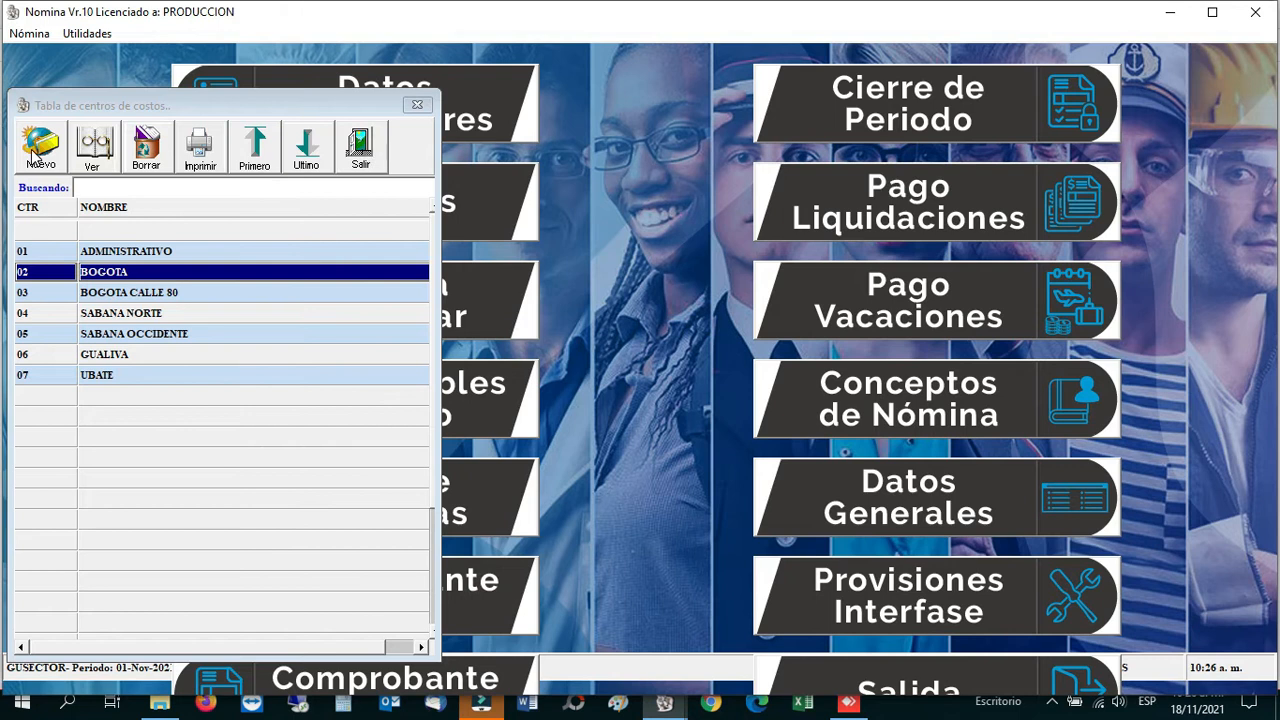
left_click(94, 152)
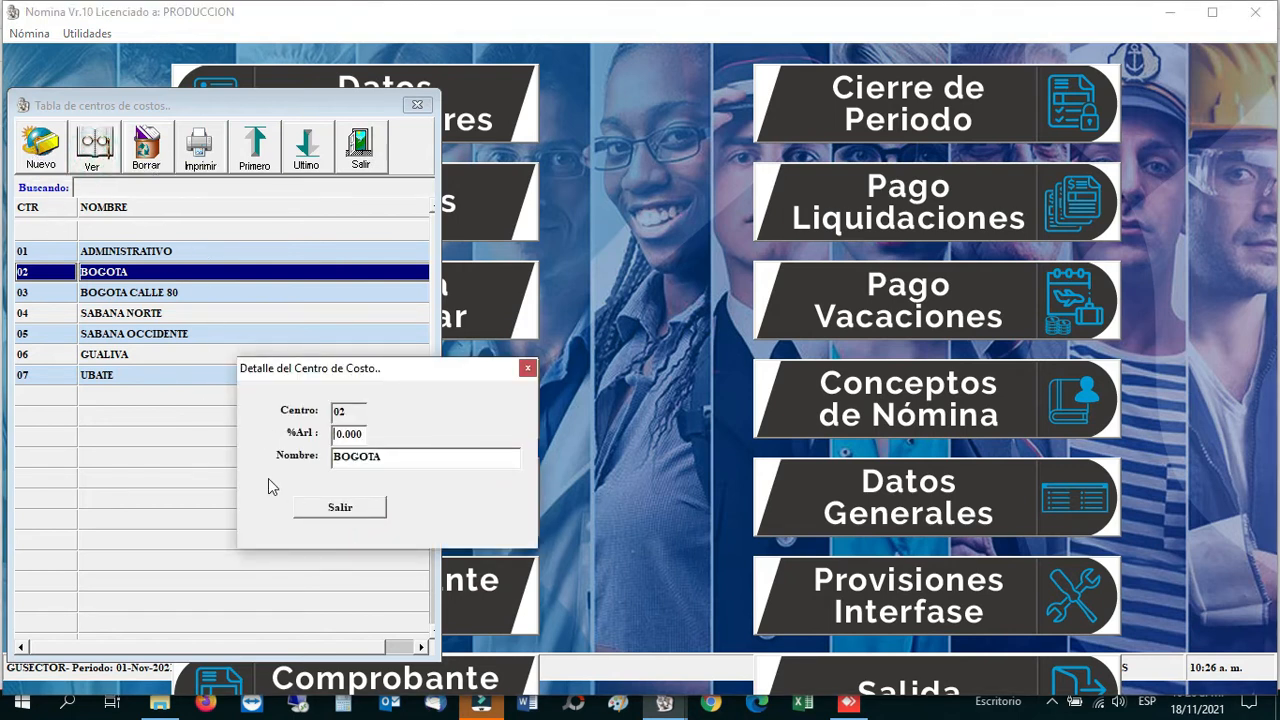
left_click(330, 507)
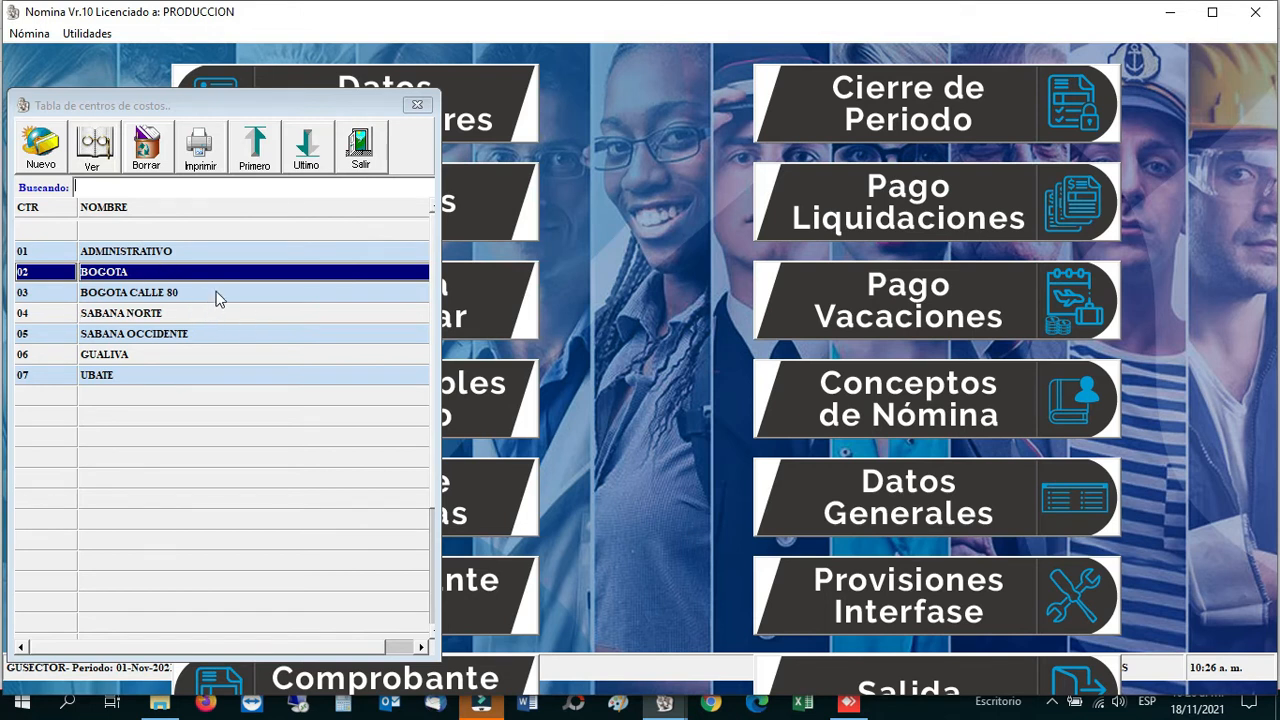
left_click(352, 160)
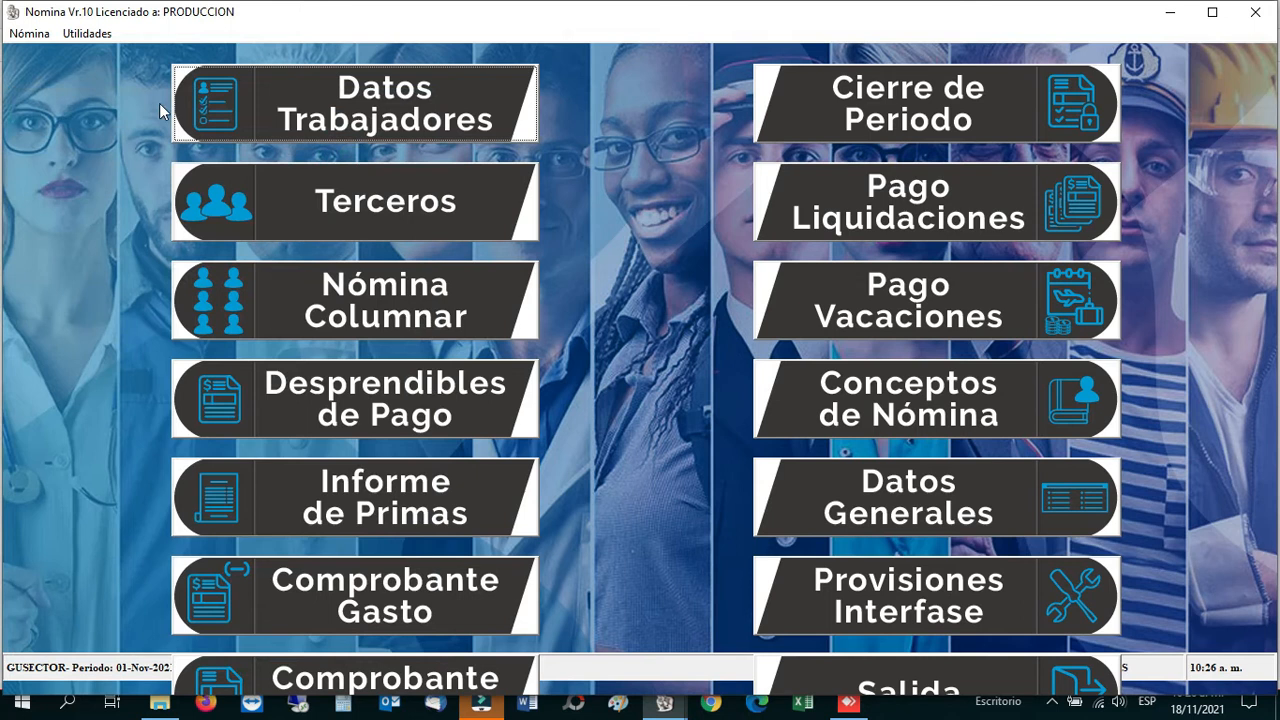
left_click(100, 34)
mouse_move(200, 56)
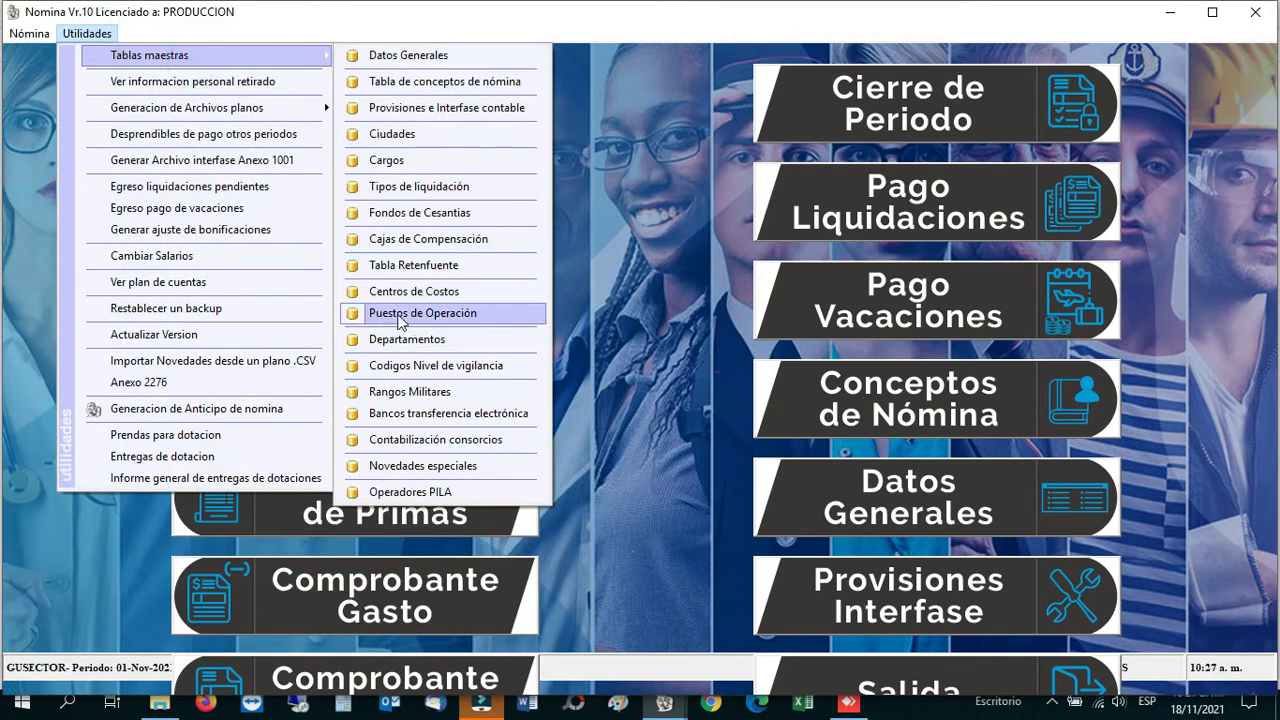
left_click(416, 316)
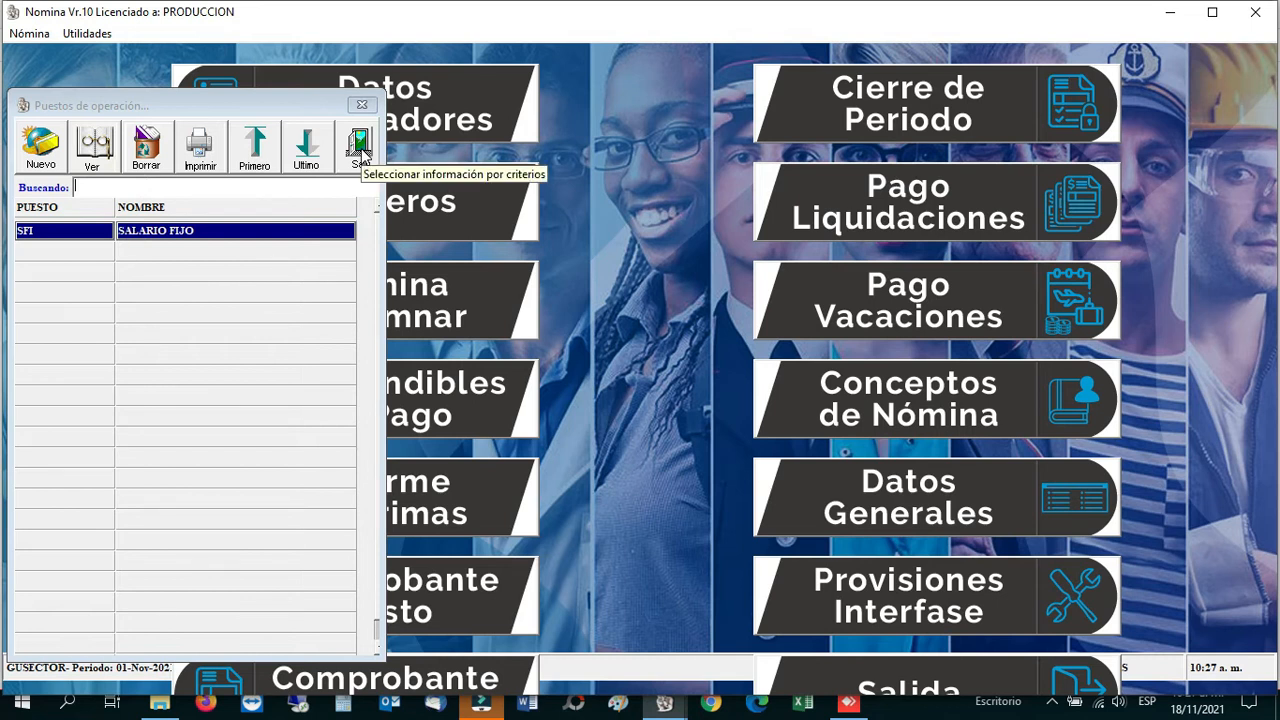
left_click(362, 152)
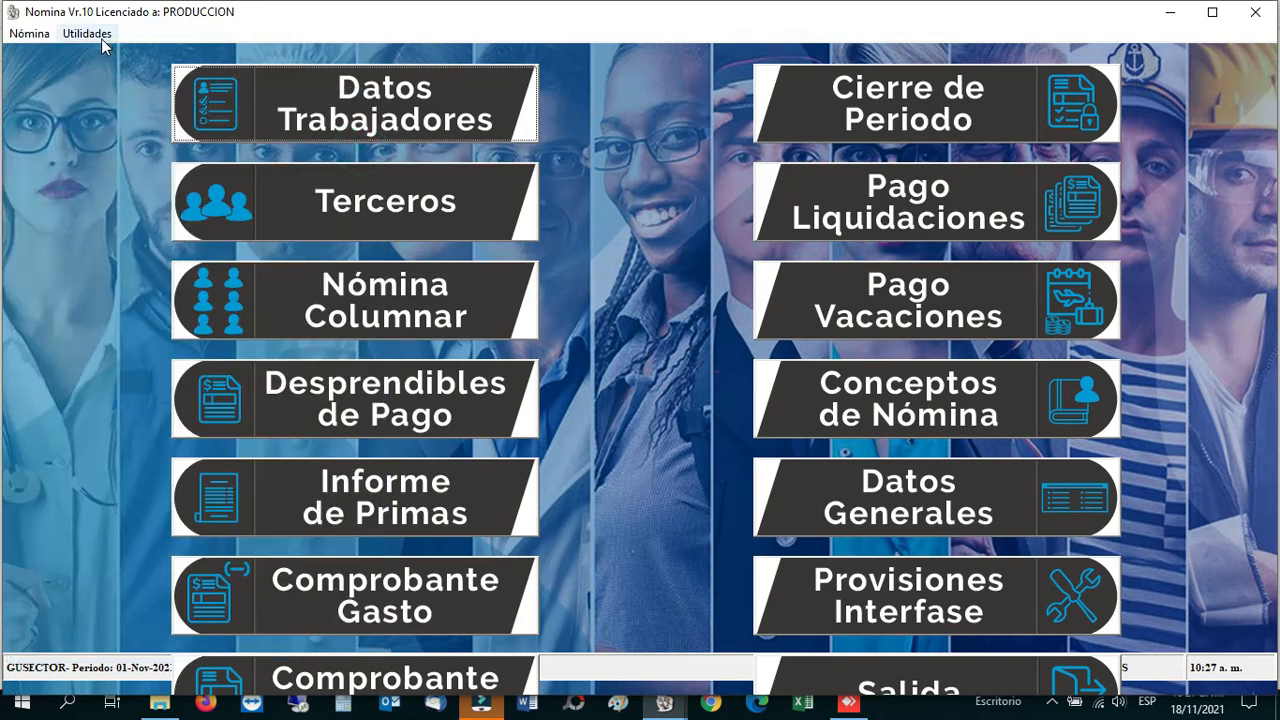
Step: Review the Departamentos table (00 NA to 66 RISARALDA), close it, and reopen Tablas maestras
left_click(86, 33)
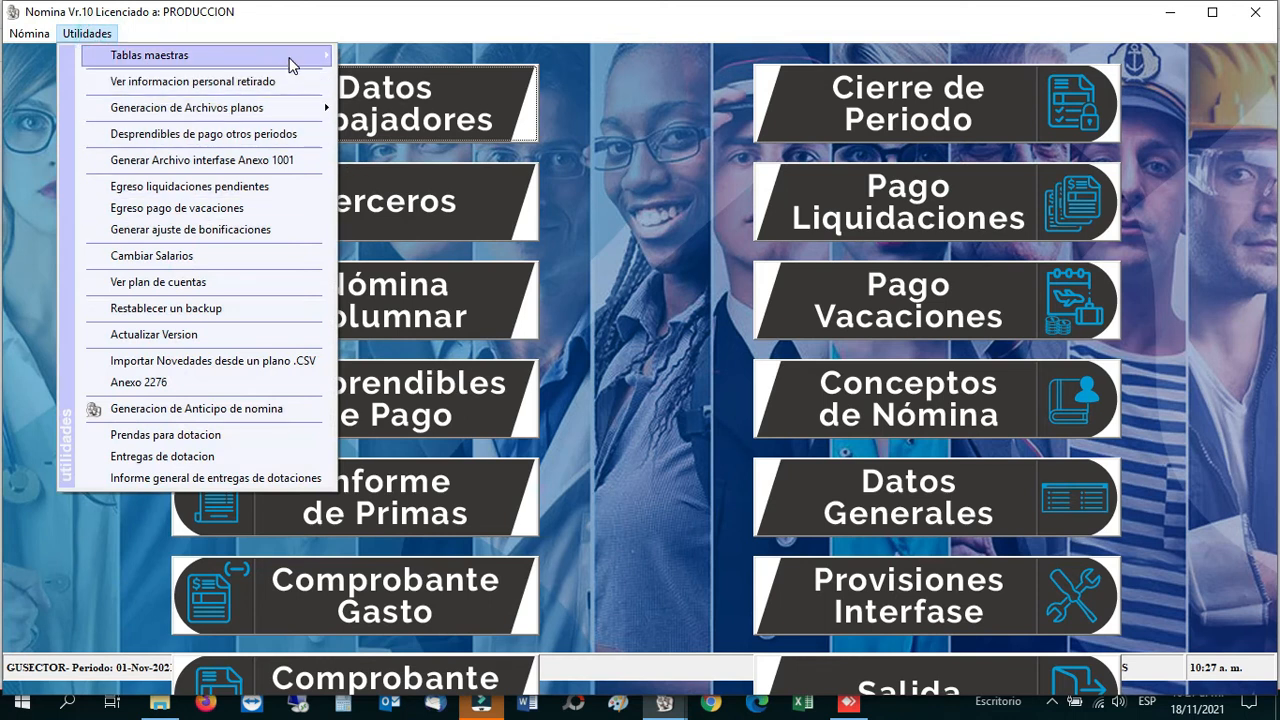
left_click(288, 57)
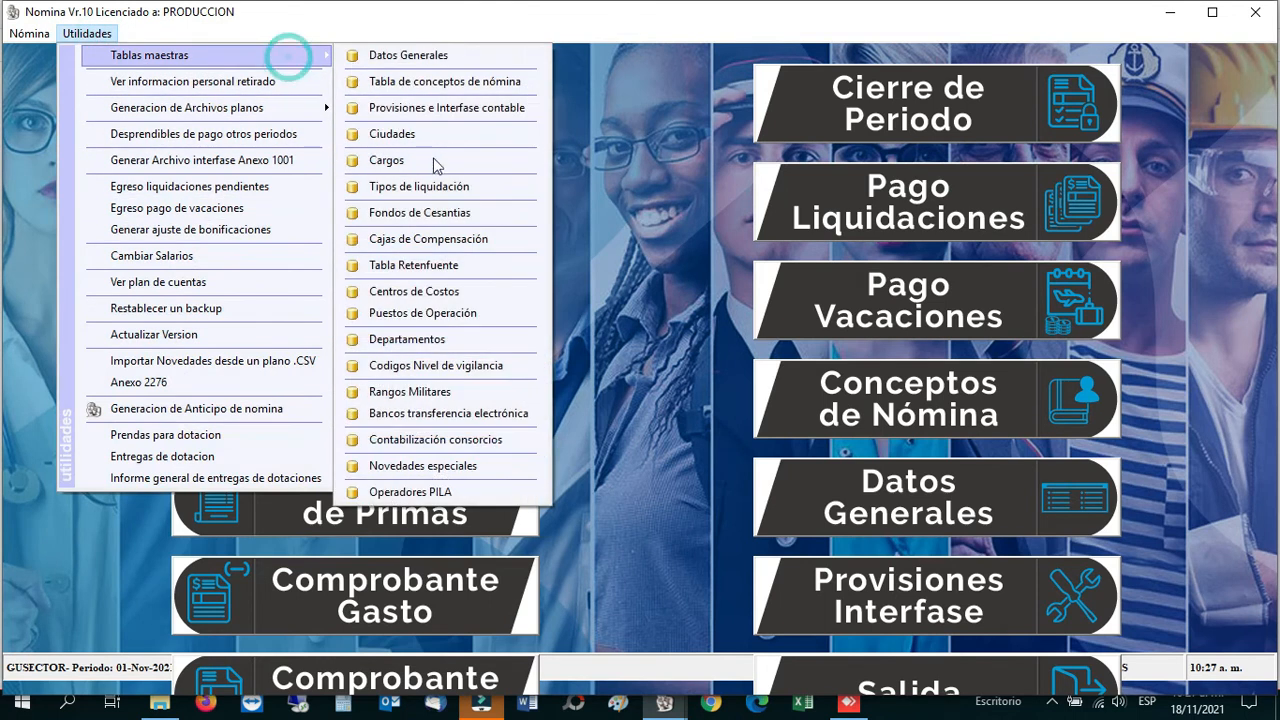
left_click(408, 342)
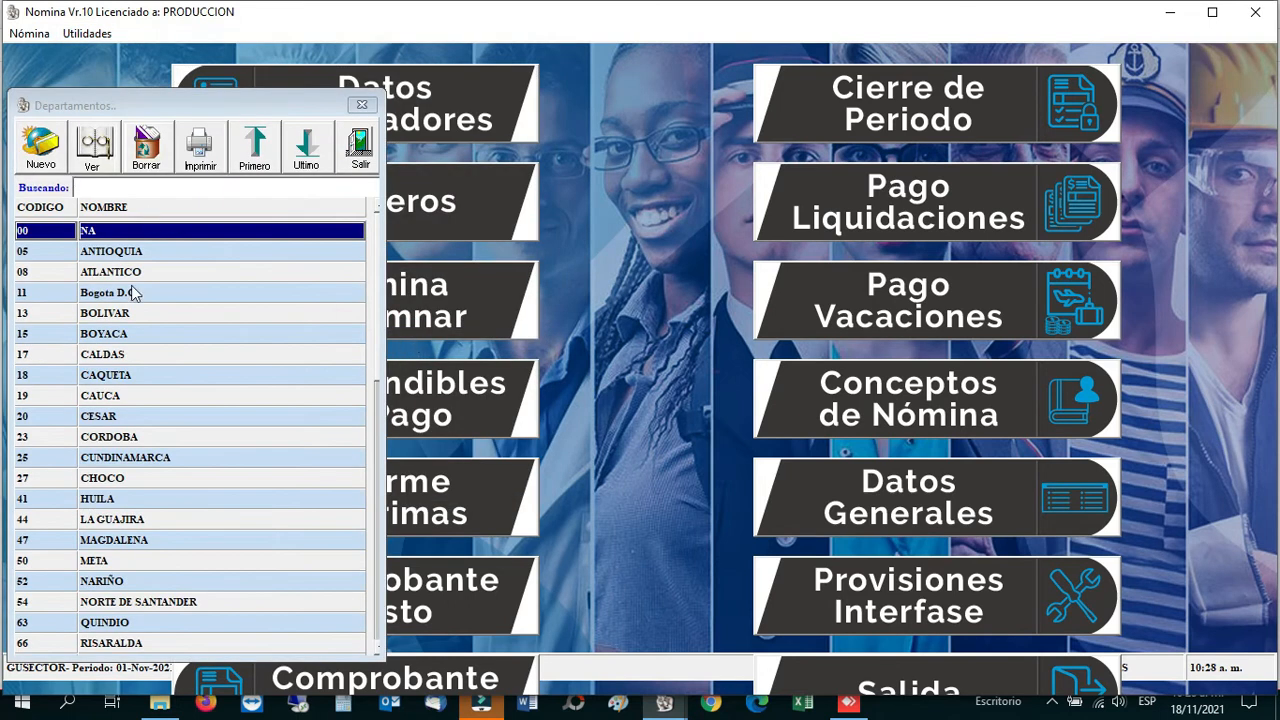
left_click(355, 148)
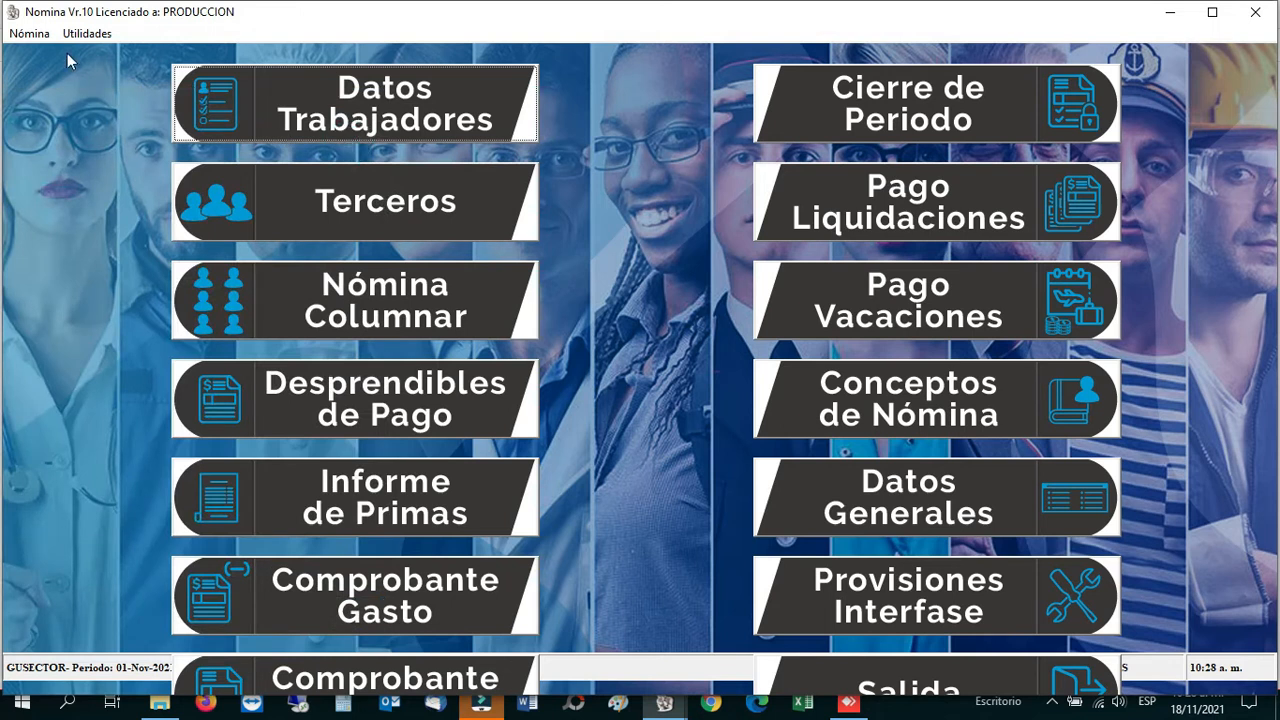
left_click(87, 33)
mouse_move(175, 55)
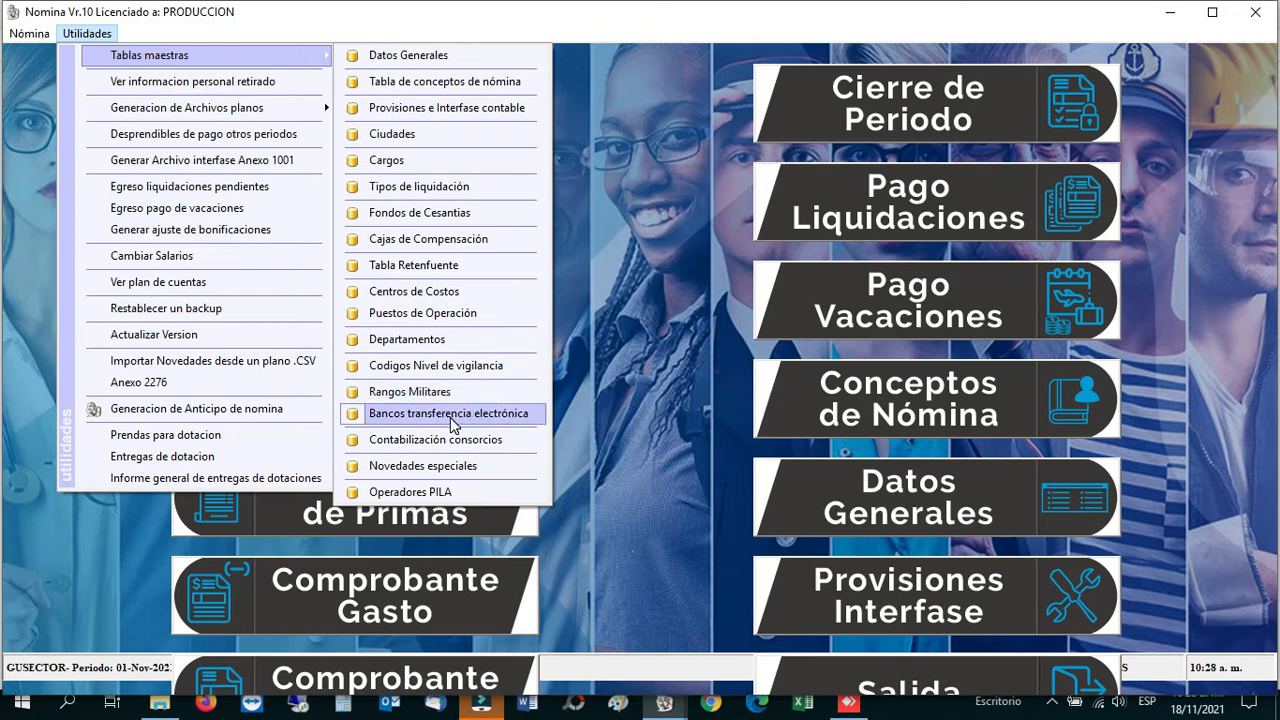
Step: Review the seven electronic-transfer banks, 01 BANCOLOMBIA to 07 BANCO AGRARIO, and close the table
left_click(450, 417)
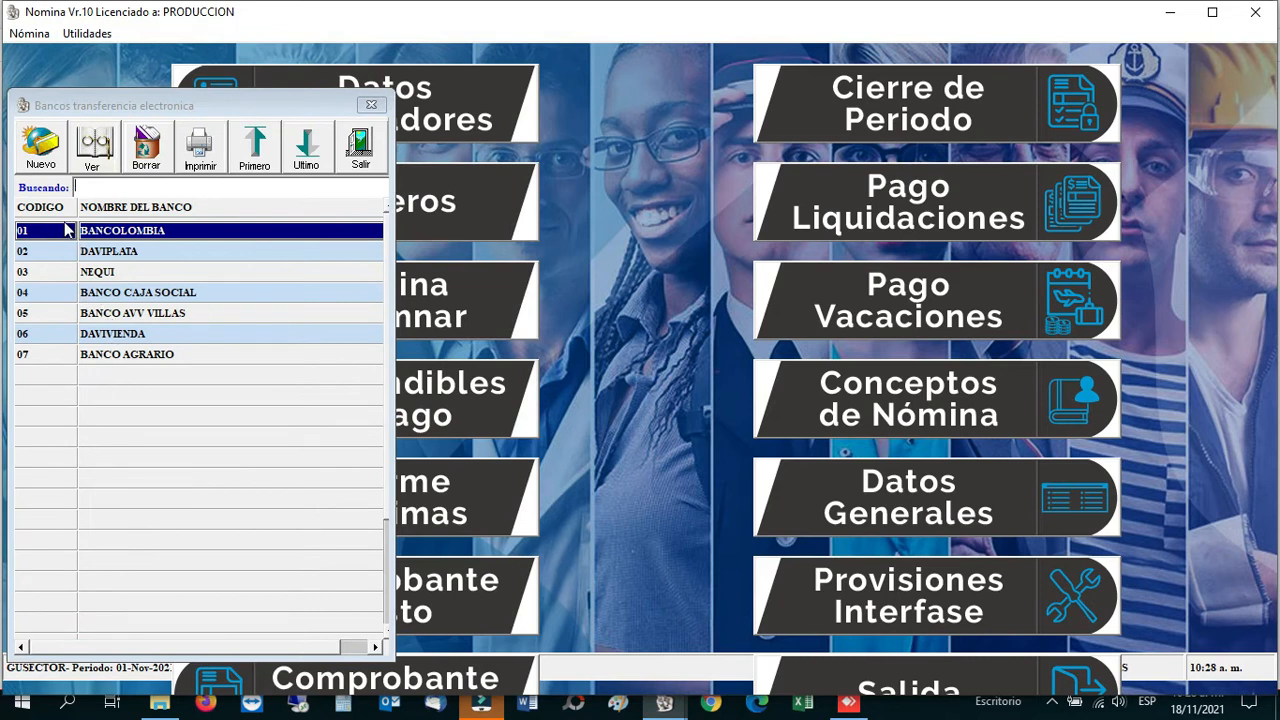
left_click(92, 358)
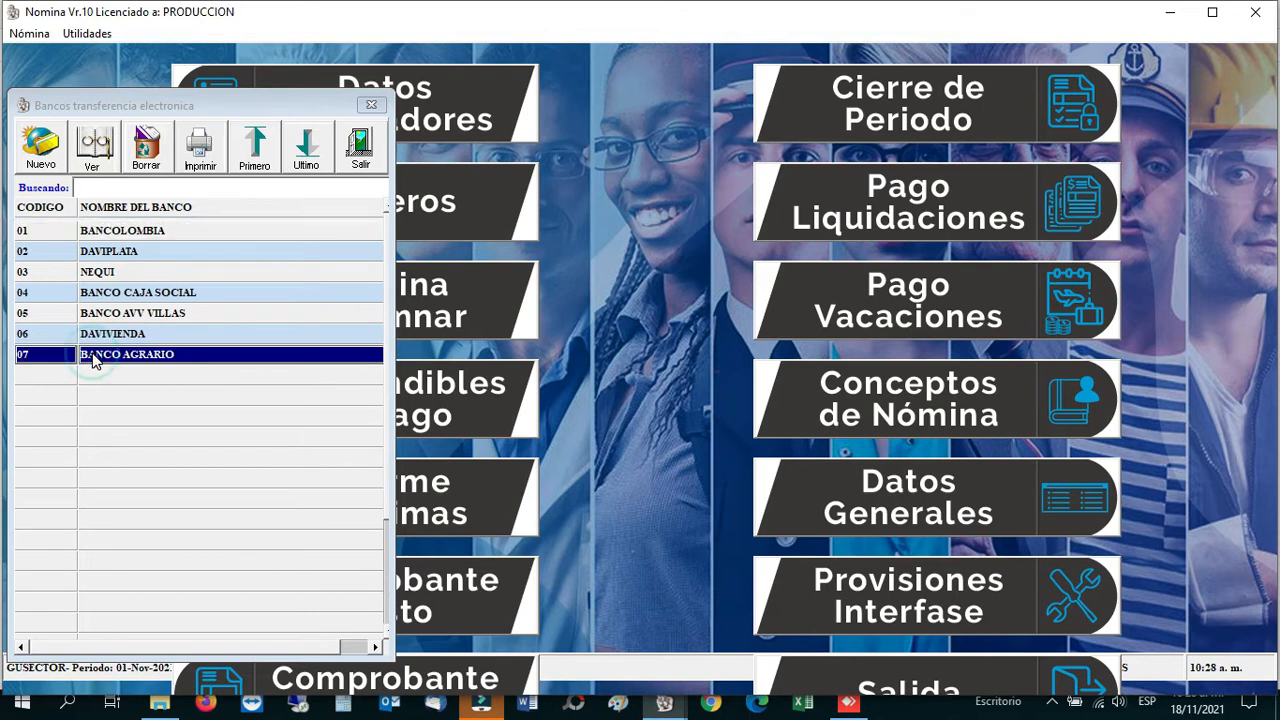
left_click(128, 233)
left_click(122, 252)
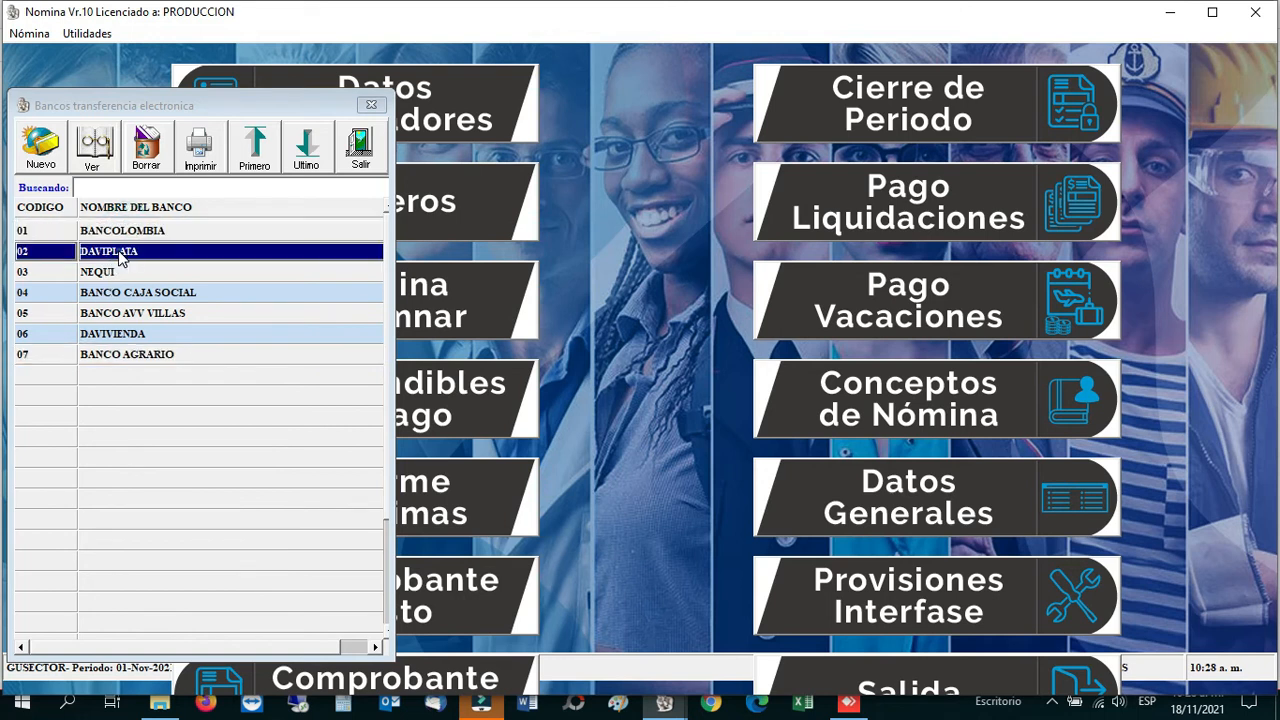
left_click(120, 273)
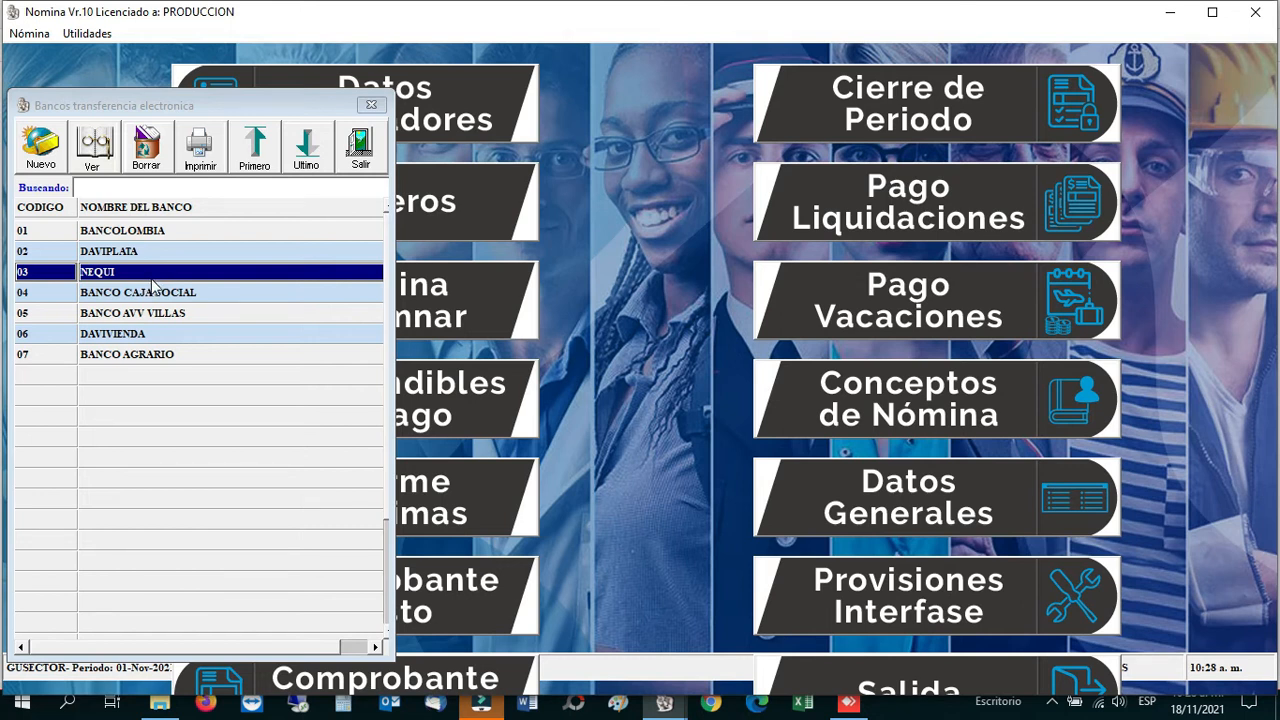
left_click(365, 150)
left_click(100, 36)
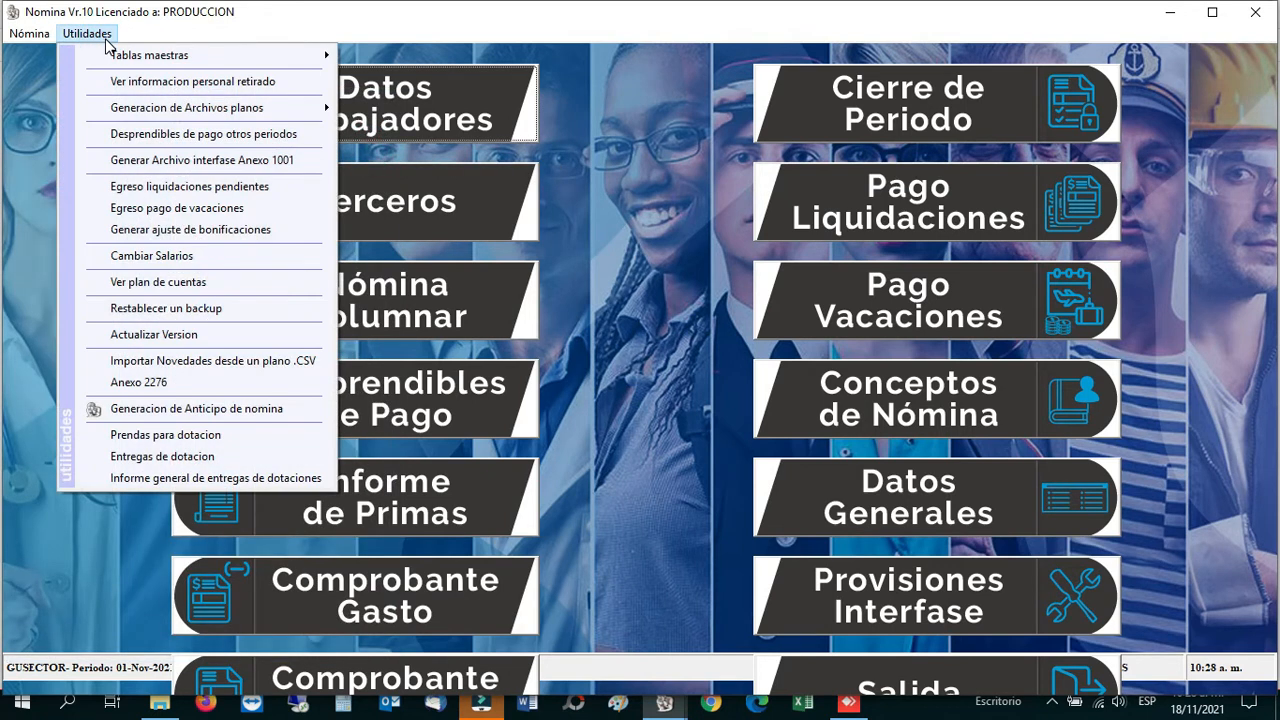
Step: Check the empty Contabilización consorcios table, close it, and bring back Tablas maestras
left_click(294, 66)
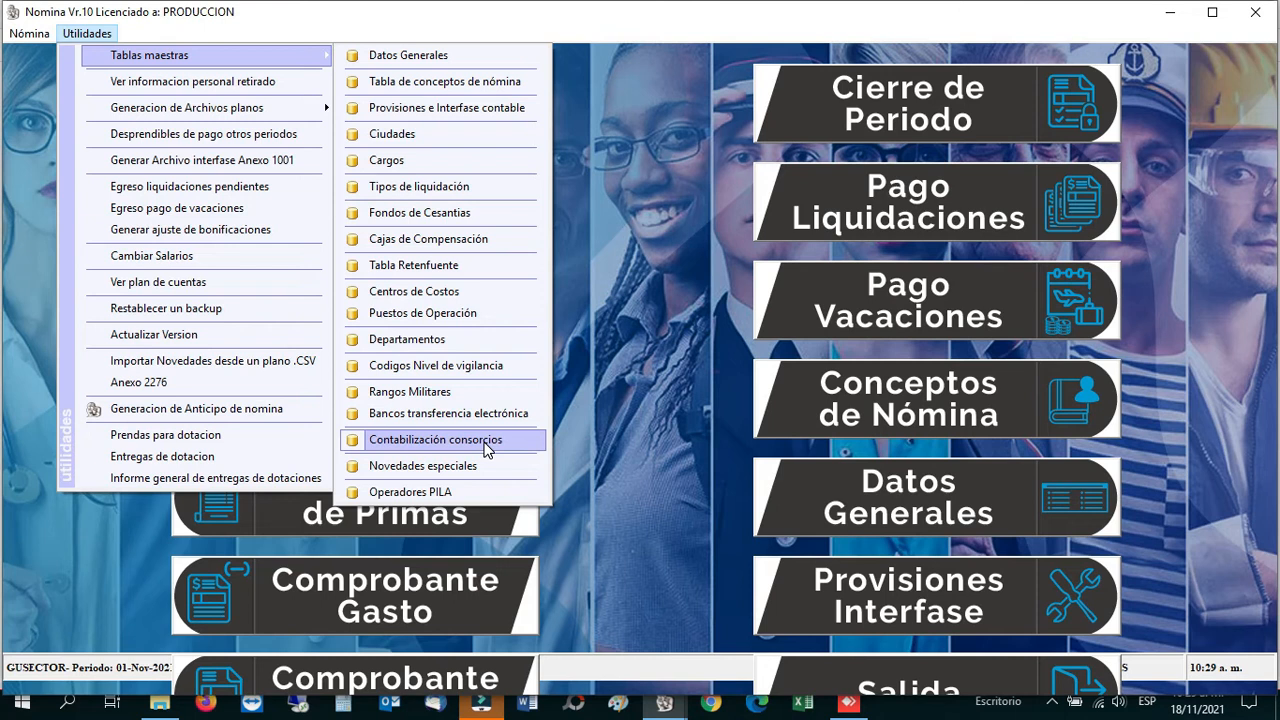
left_click(486, 448)
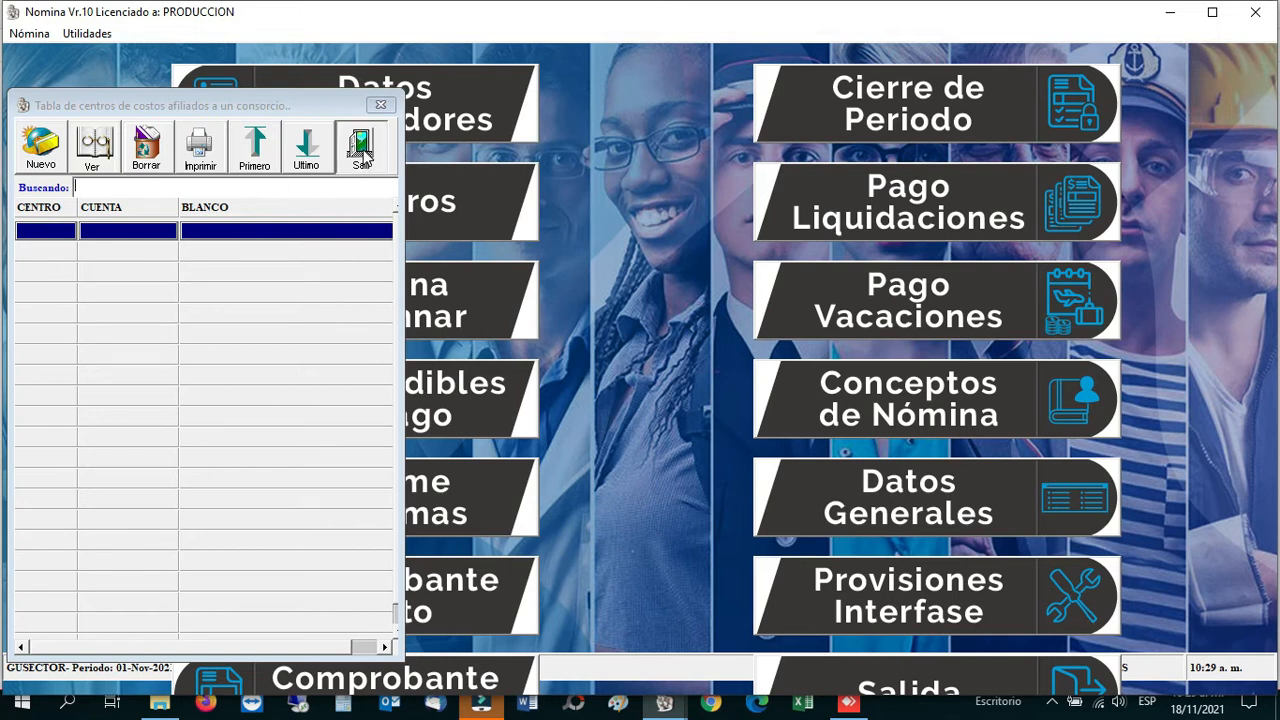
left_click(362, 150)
left_click(99, 39)
mouse_move(241, 56)
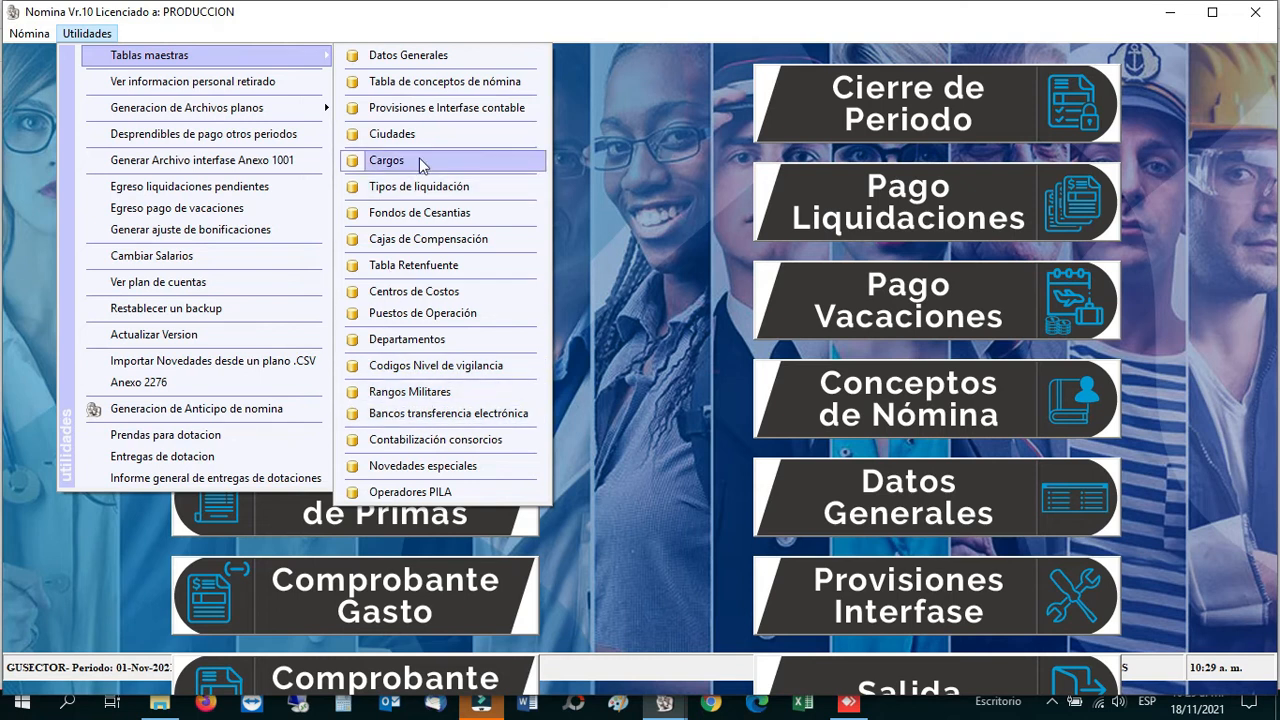
Step: Leave the Tablas maestras menu without choosing Cargos or another table
mouse_move(152, 62)
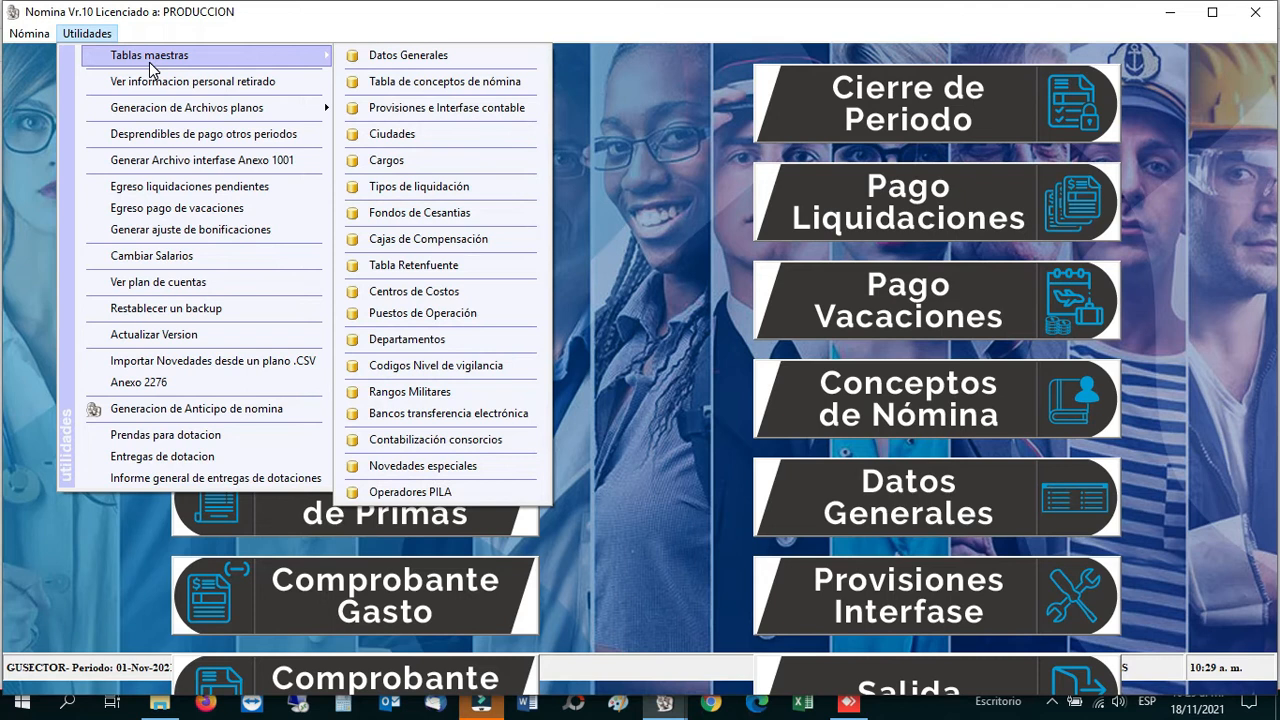
mouse_move(34, 36)
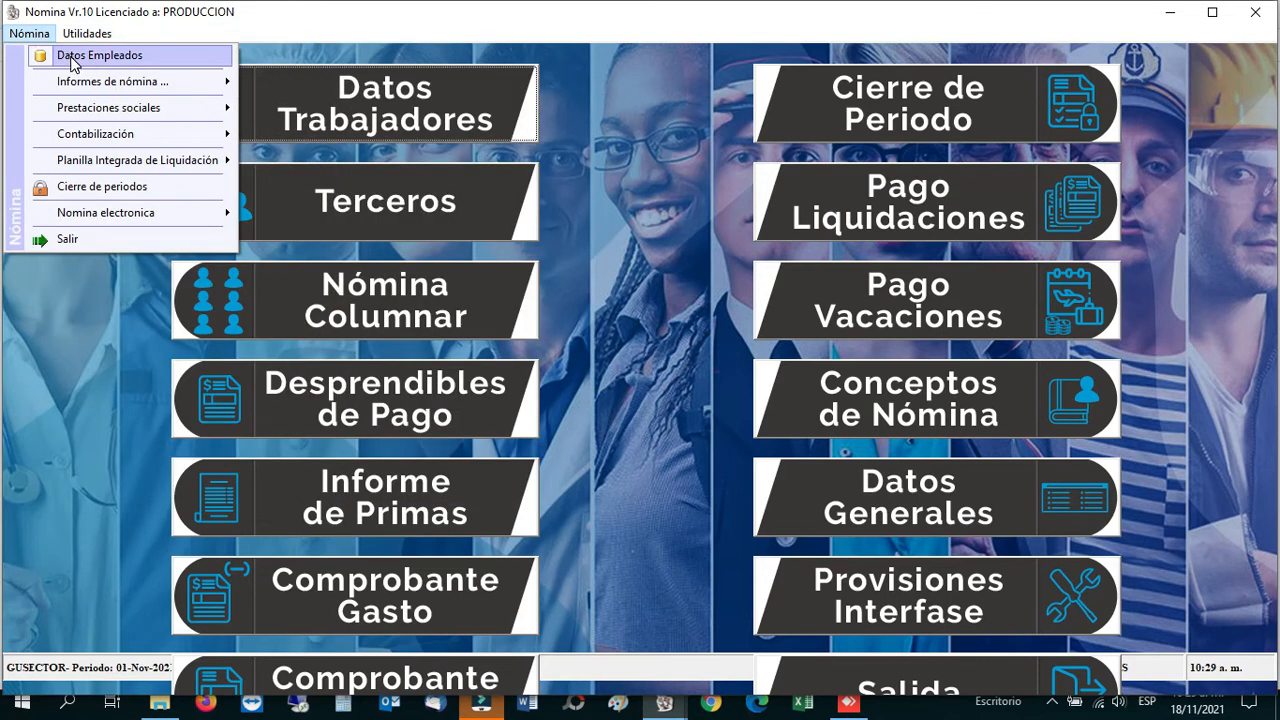
Step: Reopen the employee list, move its window up and right, and search for 'ZAP'
left_click(86, 370)
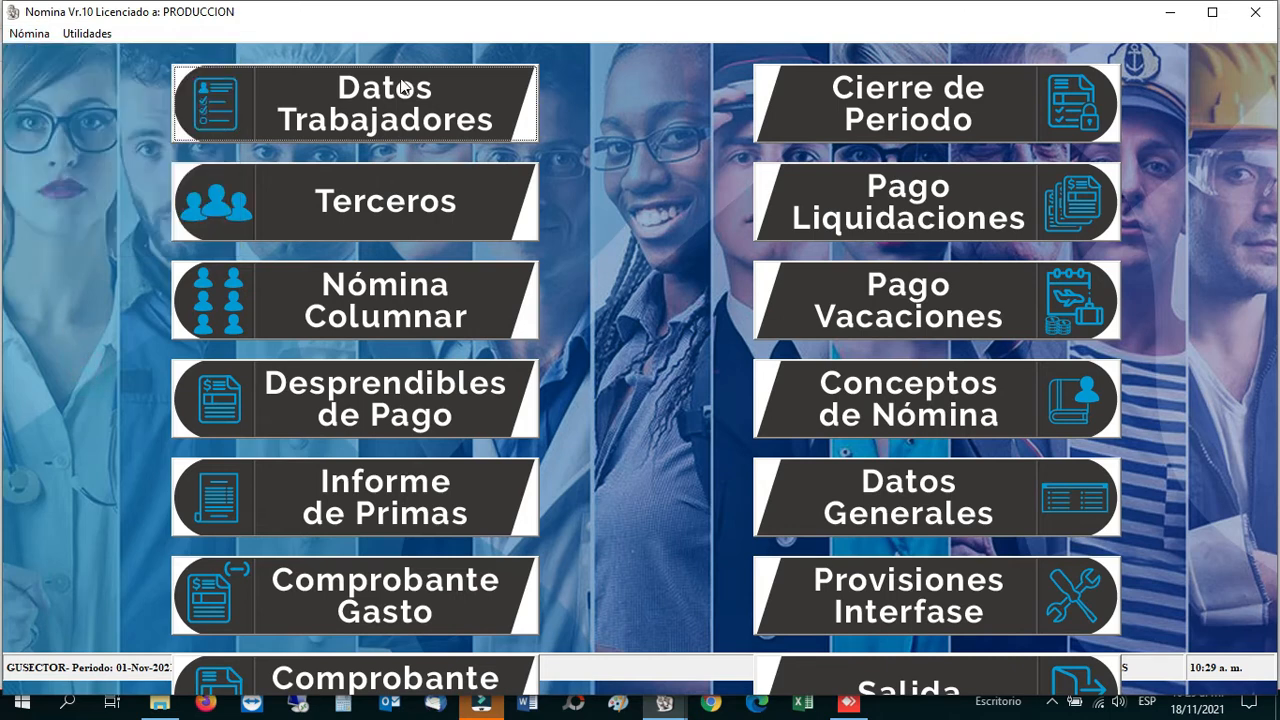
left_click(397, 93)
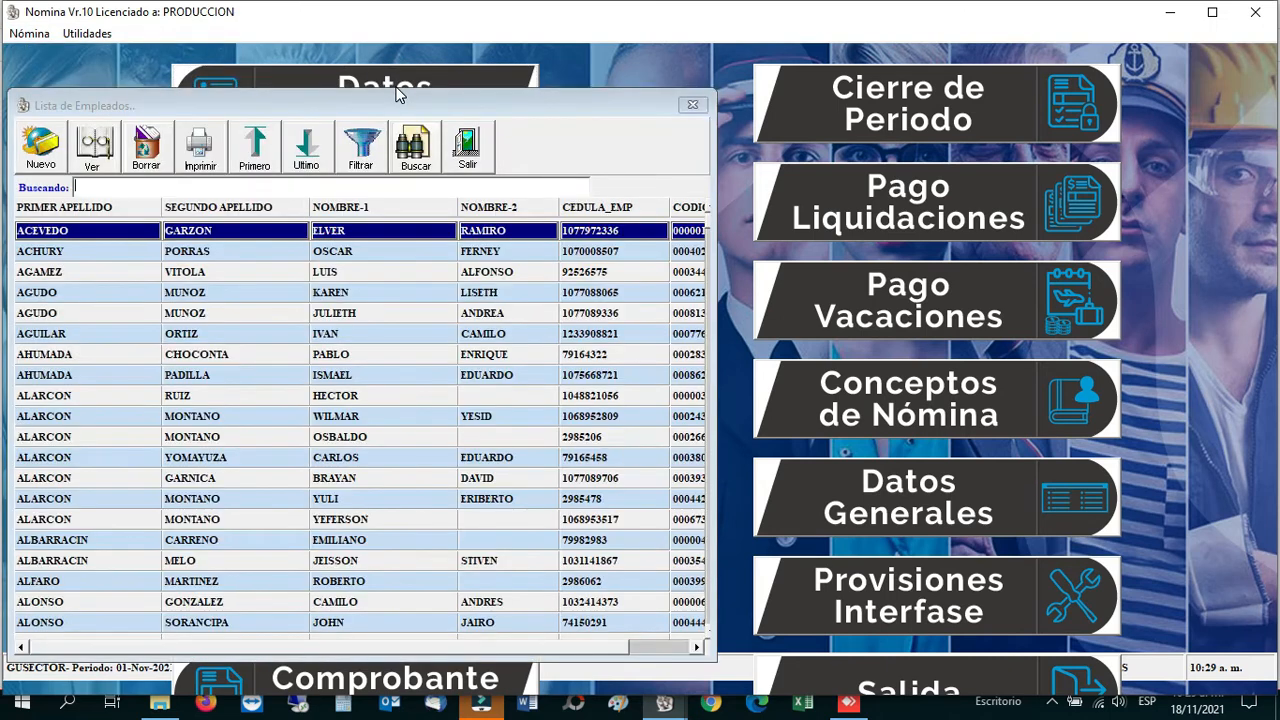
left_click_drag(385, 97, 426, 64)
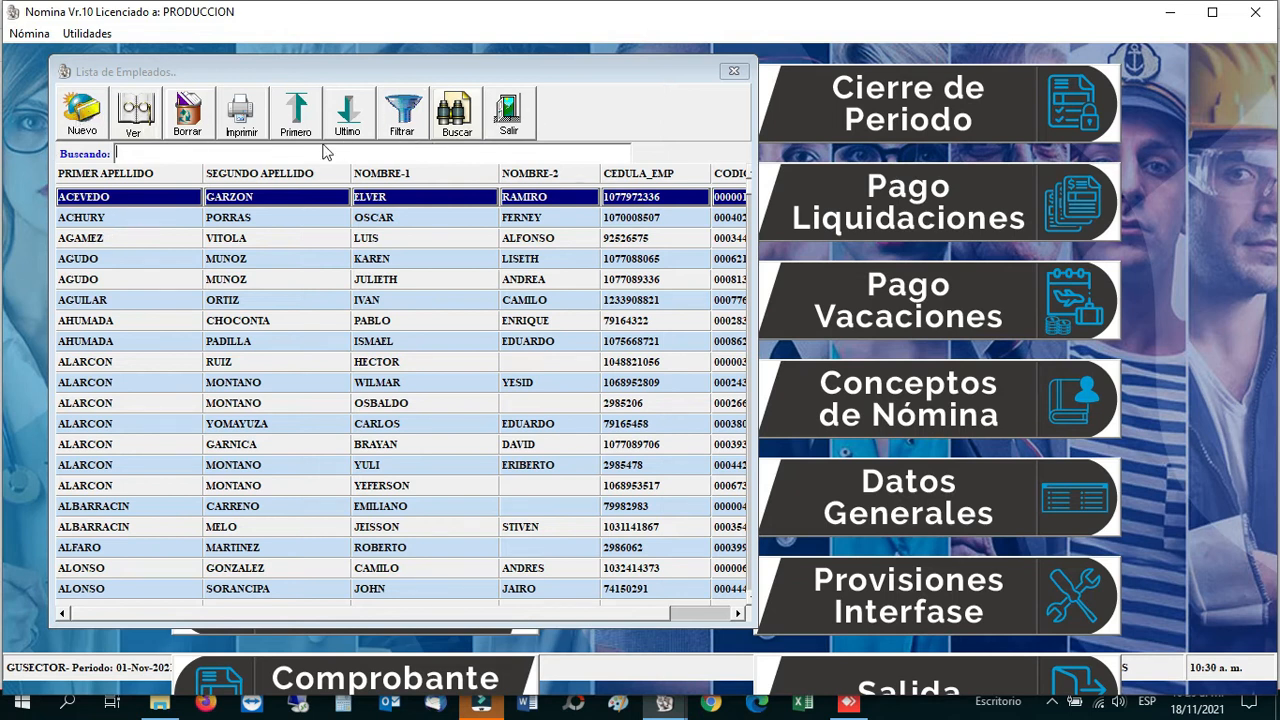
left_click(124, 150)
type("ZAP")
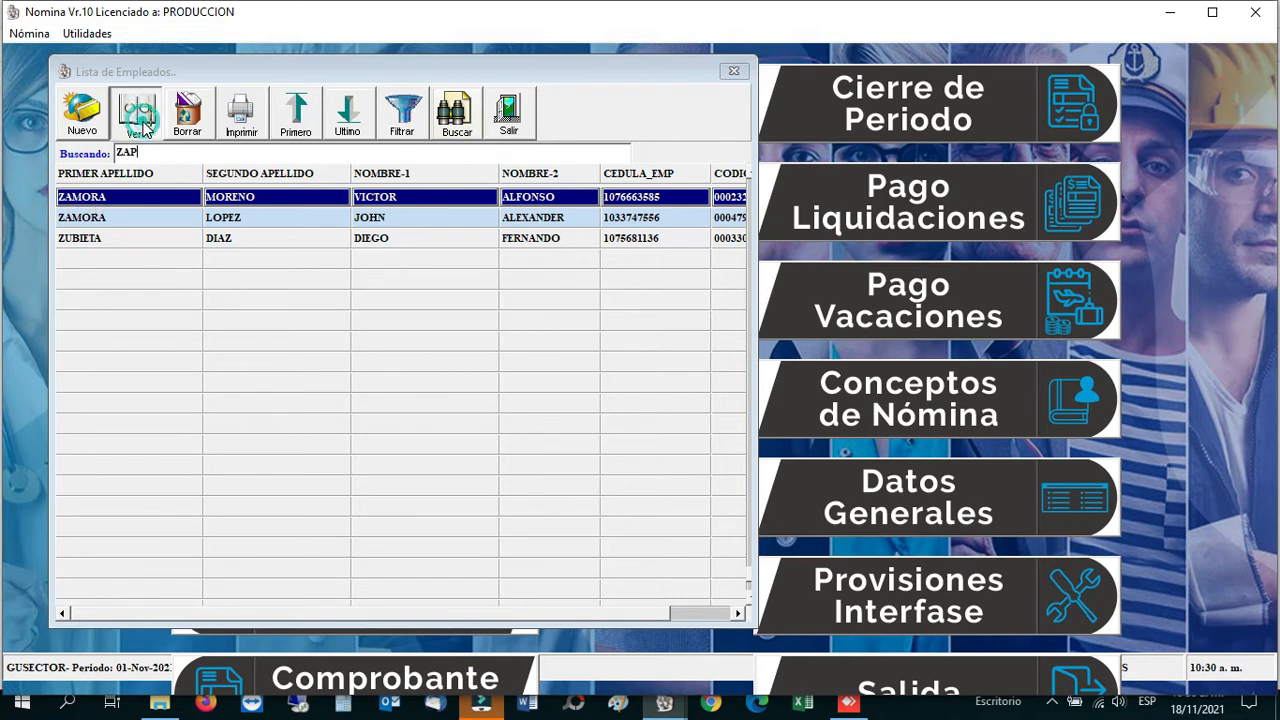
Step: View the first matching employee's details, close them, and start a new employee record
left_click(141, 118)
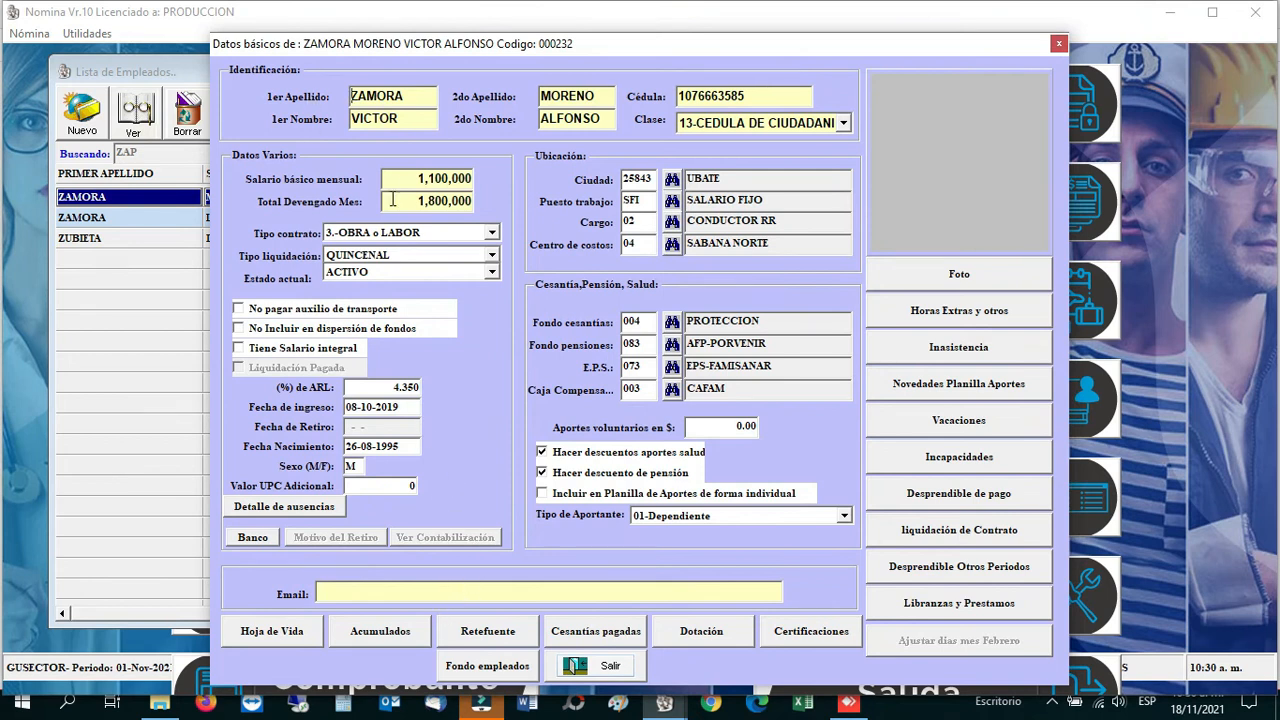
left_click(598, 668)
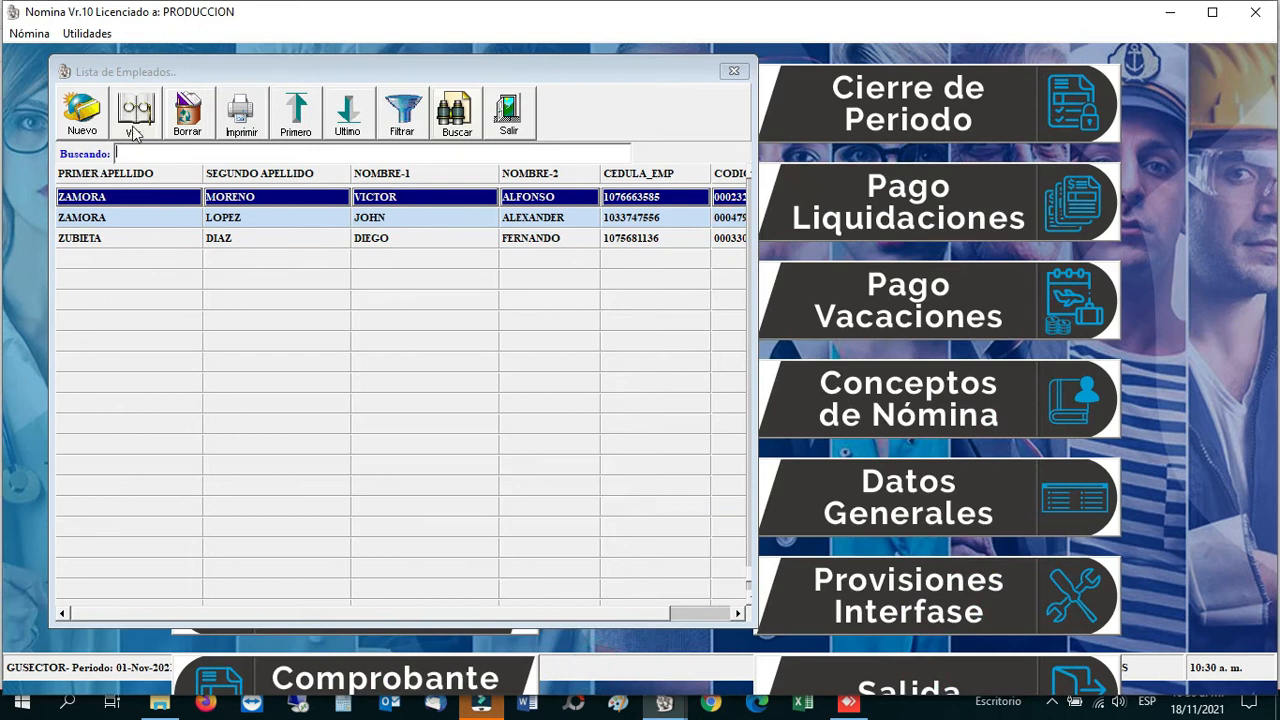
left_click(84, 118)
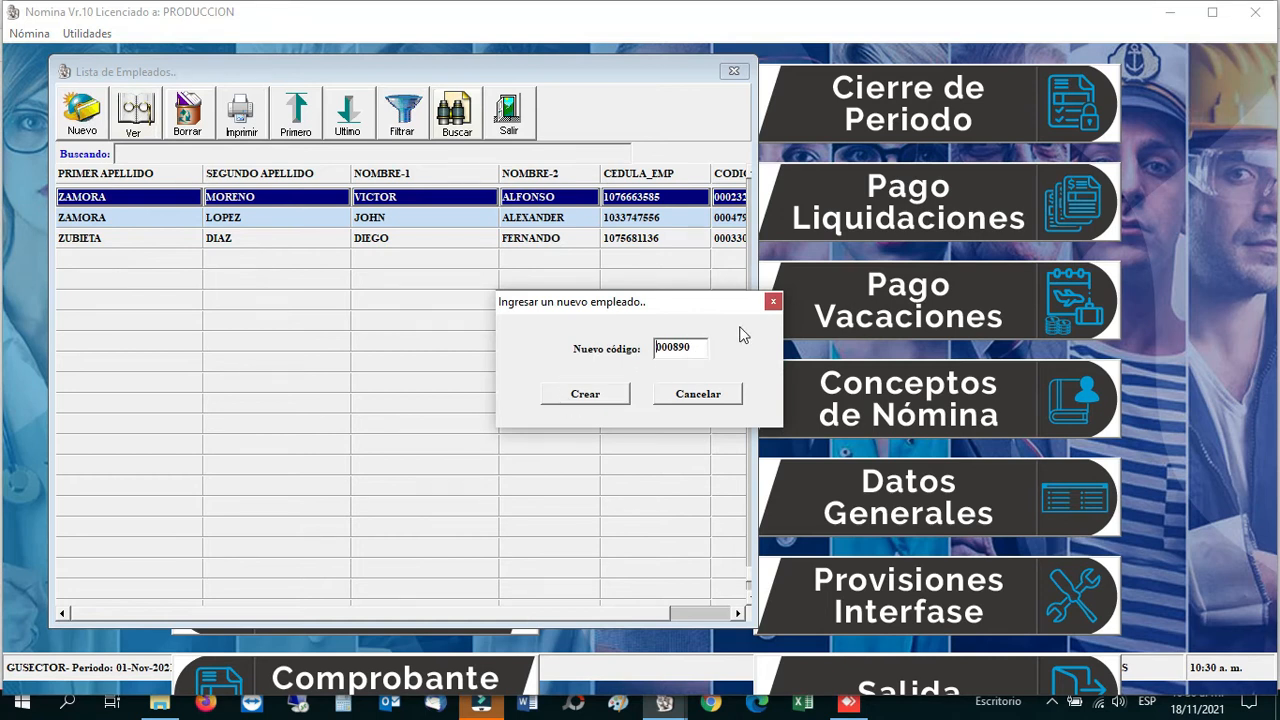
Step: Create the record with the proposed code and enter the employee's two surnames and two first names
left_click(577, 400)
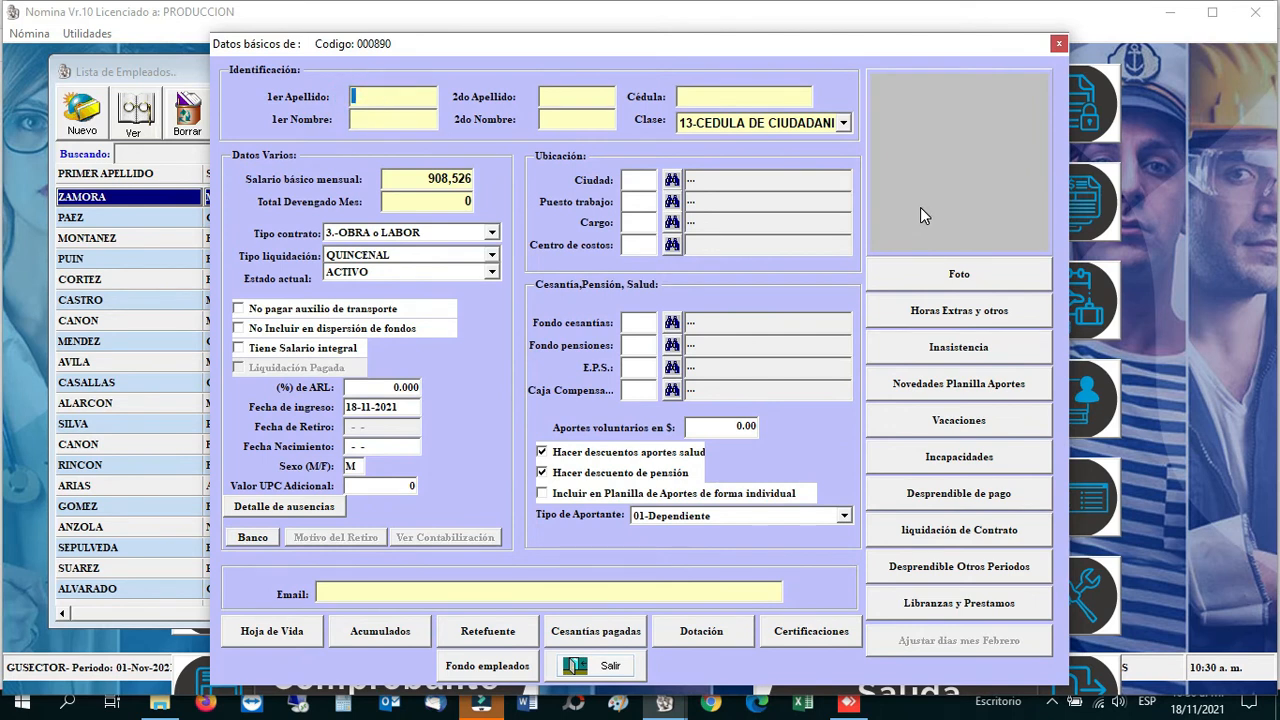
key("Tab")
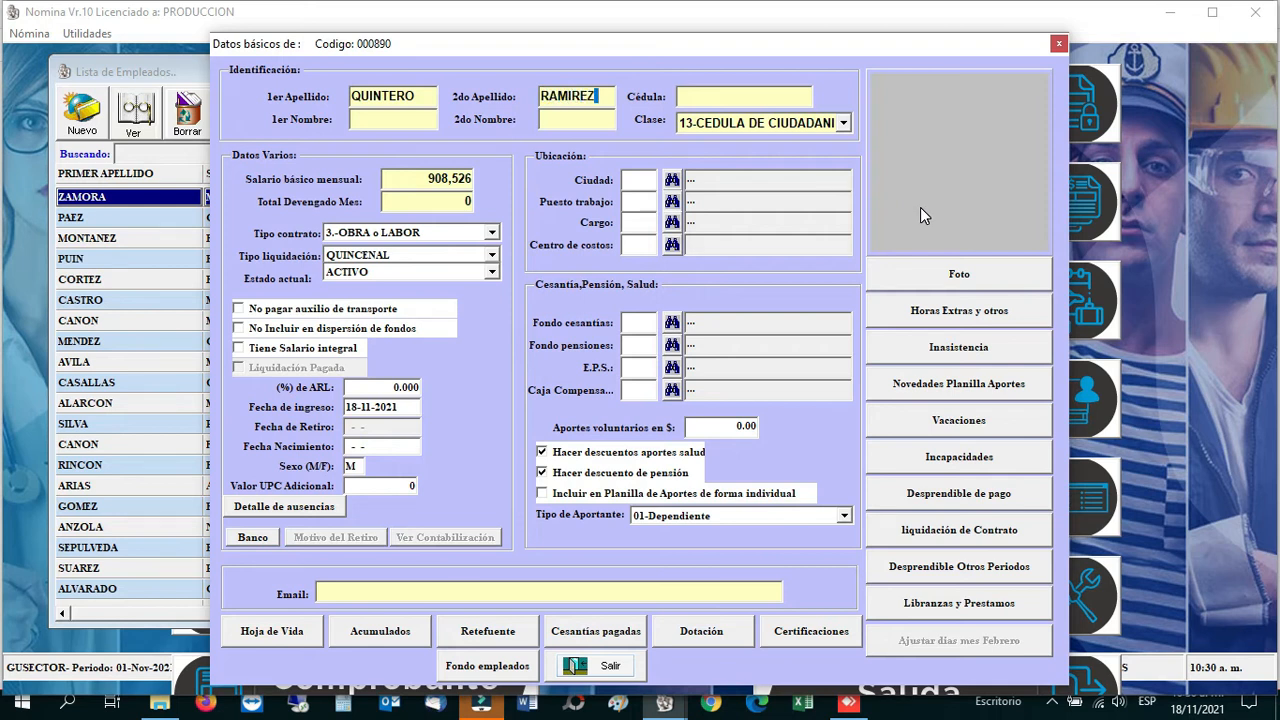
key("Tab")
key("Tab")
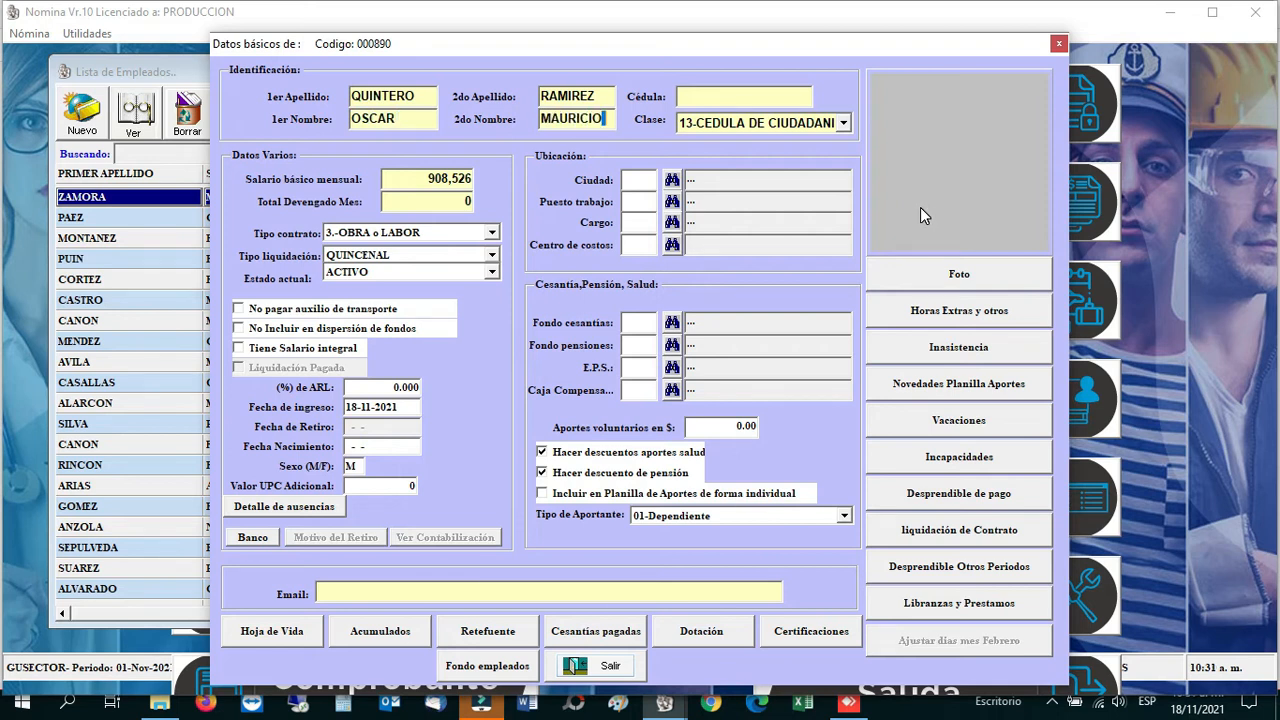
Step: Enter the employee's ID number, keep citizen ID card as document type, and type salary 1,200,000
key("Tab")
key("Tab")
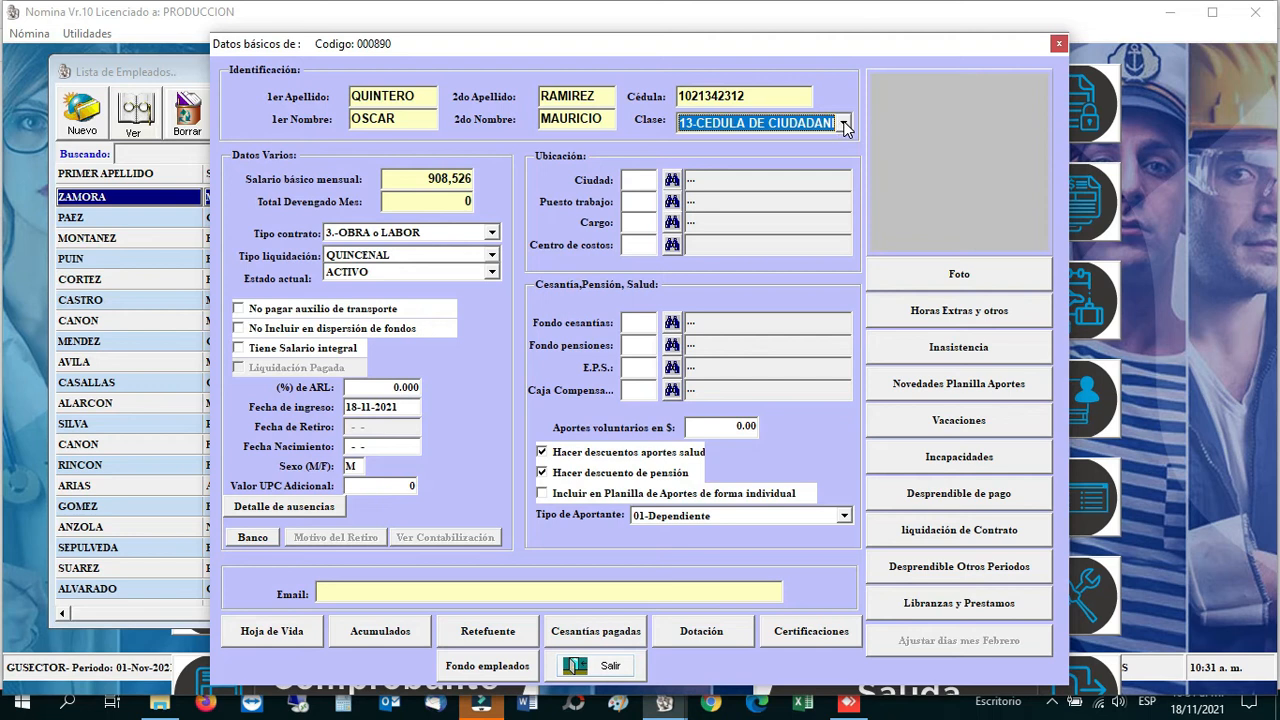
left_click(844, 124)
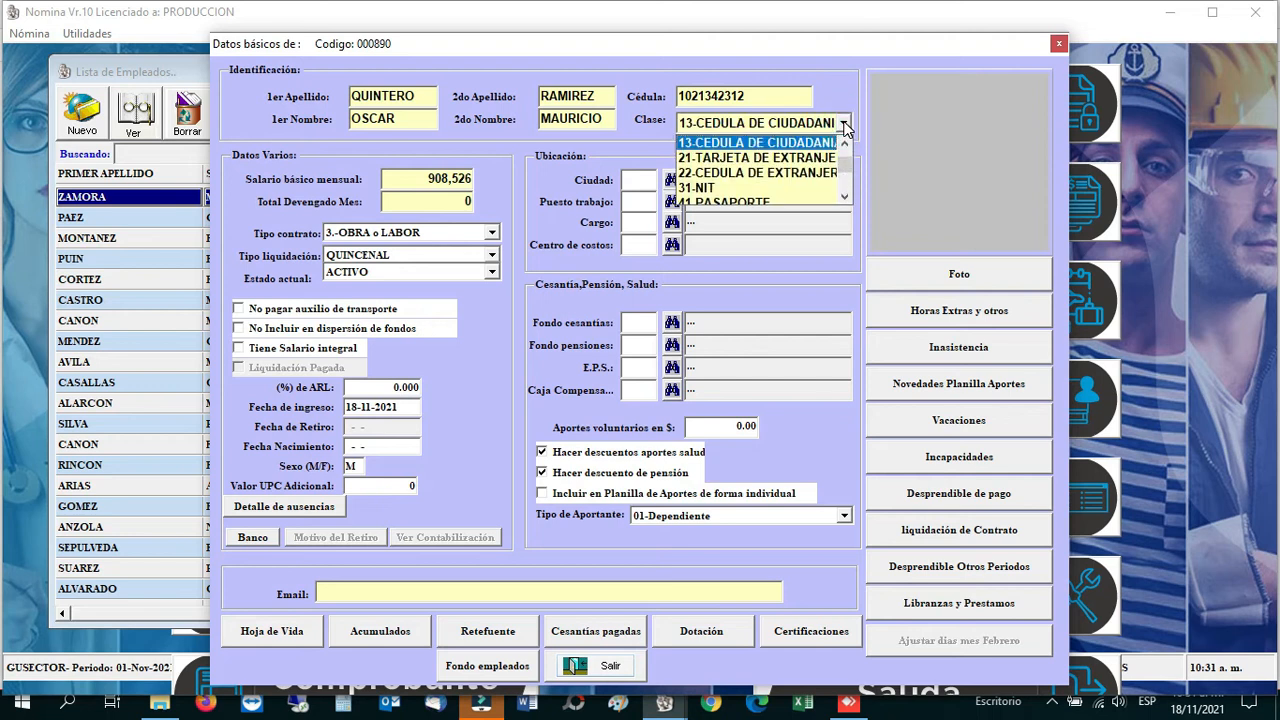
left_click(838, 123)
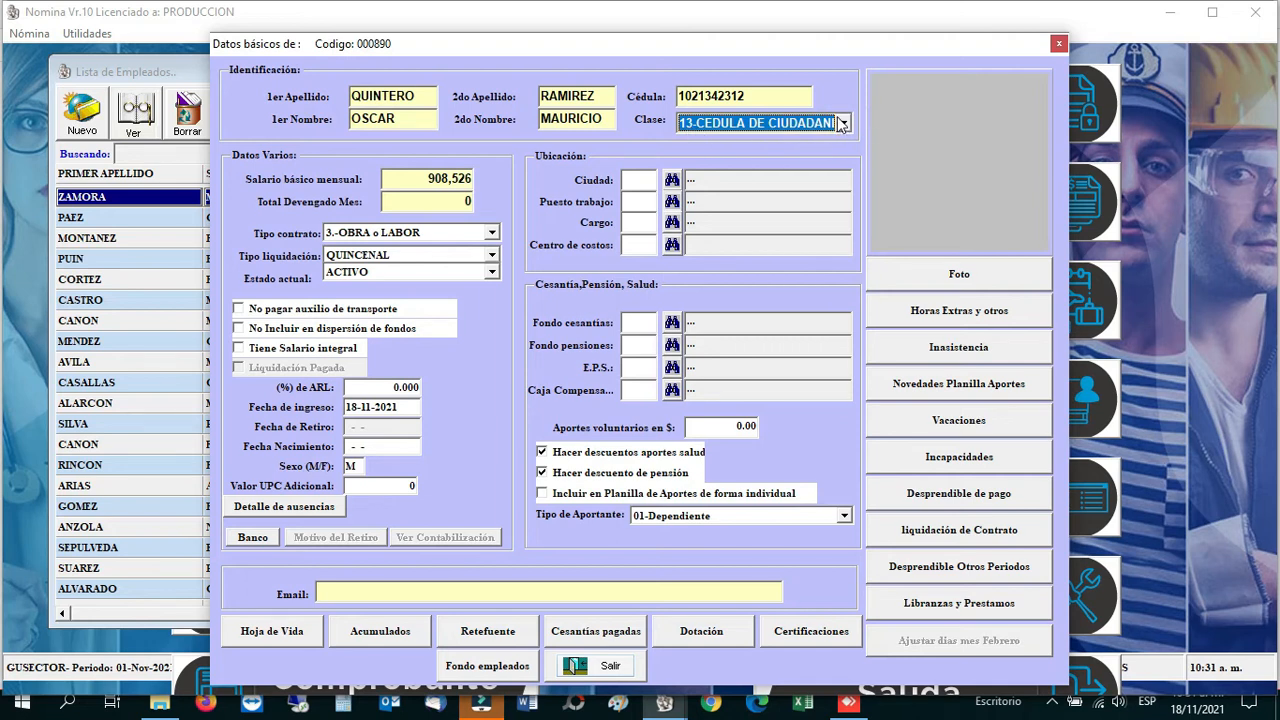
left_click(391, 182)
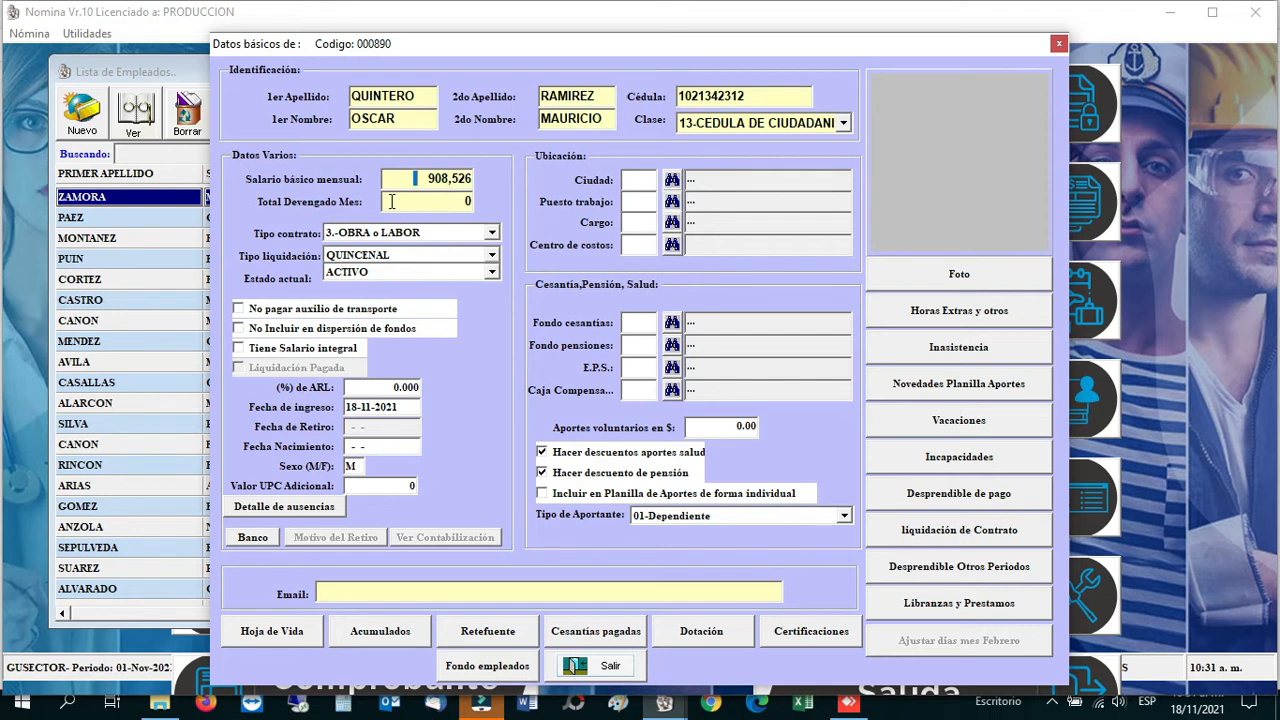
type("1,200,")
type("00")
type("0")
Step: Confirm the 1,200,000 monthly salary, check Total Devengado Mes, and bring up the contract types
key("Tab")
left_click(402, 178)
left_click(386, 177)
left_click(390, 201)
left_click(492, 233)
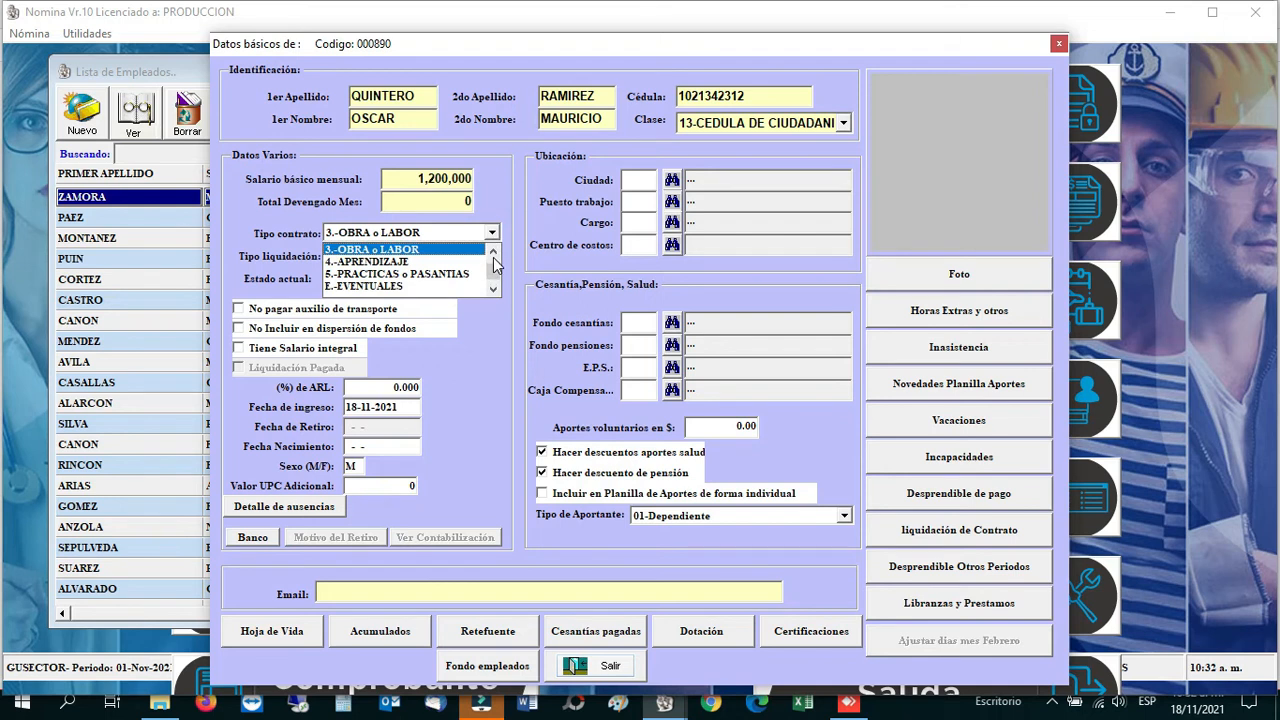
left_click(493, 250)
left_click(493, 250)
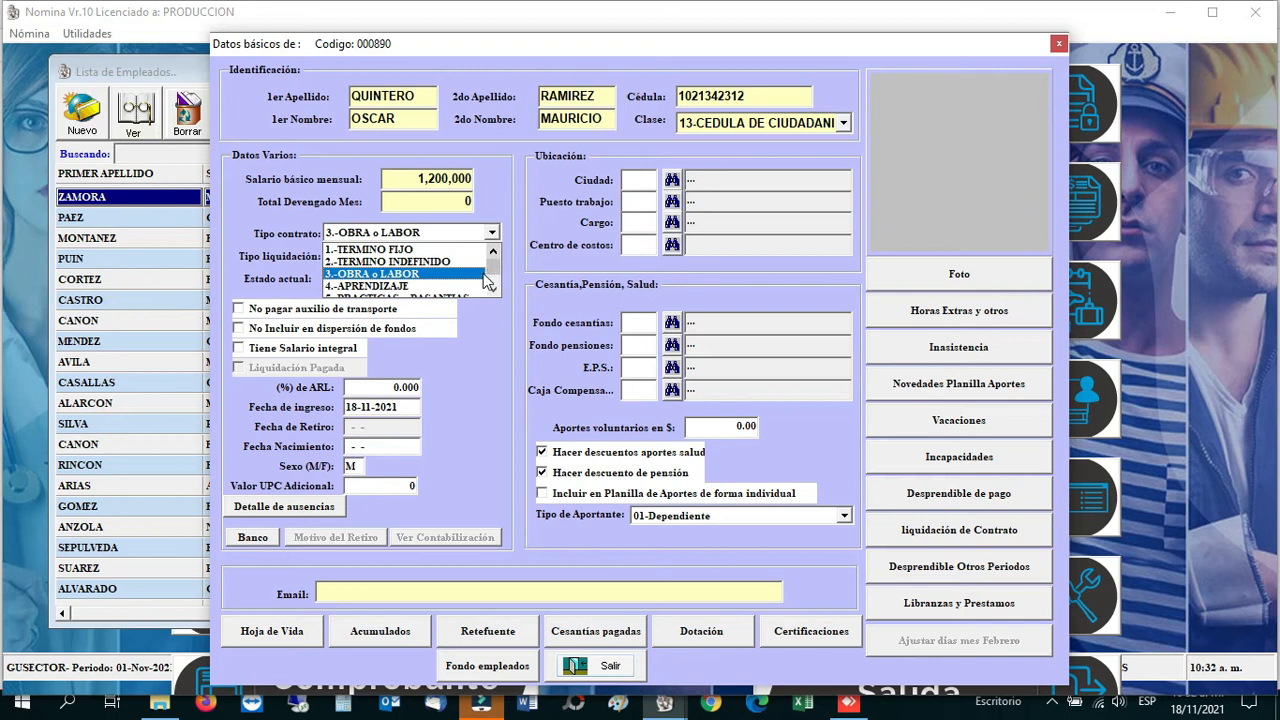
left_click(493, 290)
left_click(493, 251)
left_click(492, 289)
left_click(492, 289)
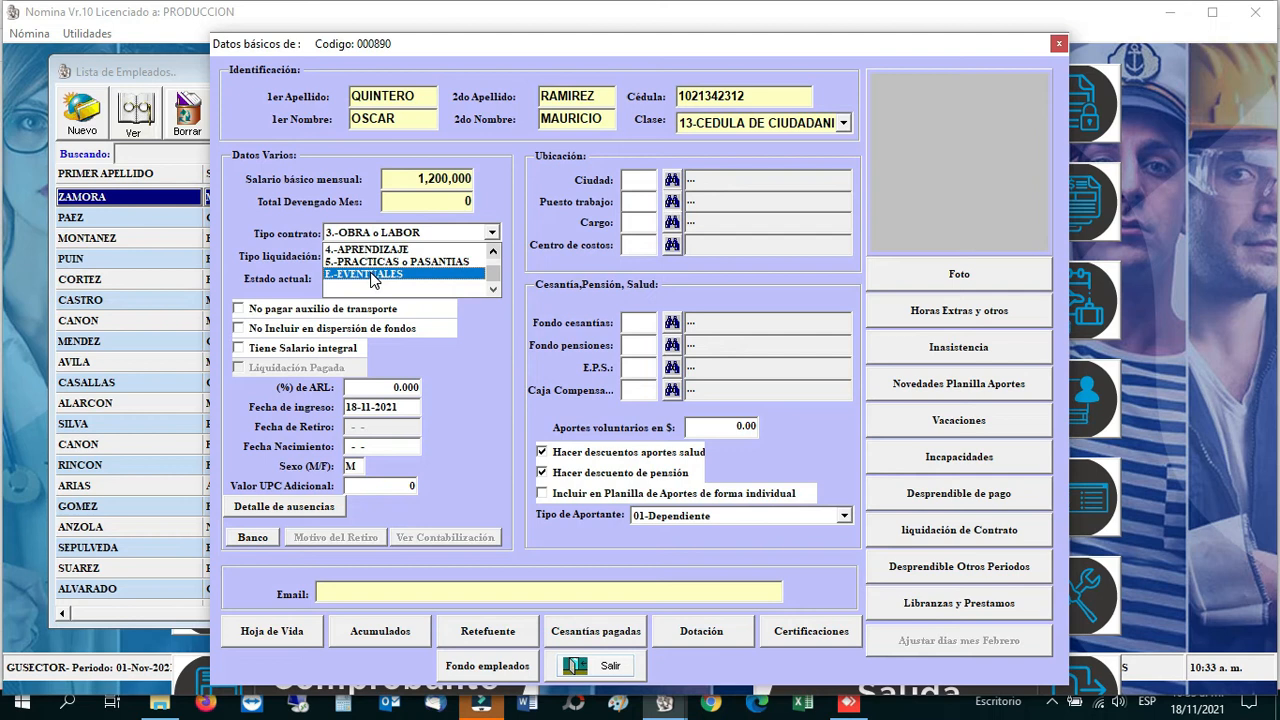
Step: Select 3.-OBRA o LABOR from the scrolled contract type list
scroll(373, 265, "up", 3)
scroll(376, 290, "down", 2)
scroll(378, 281, "up", 1)
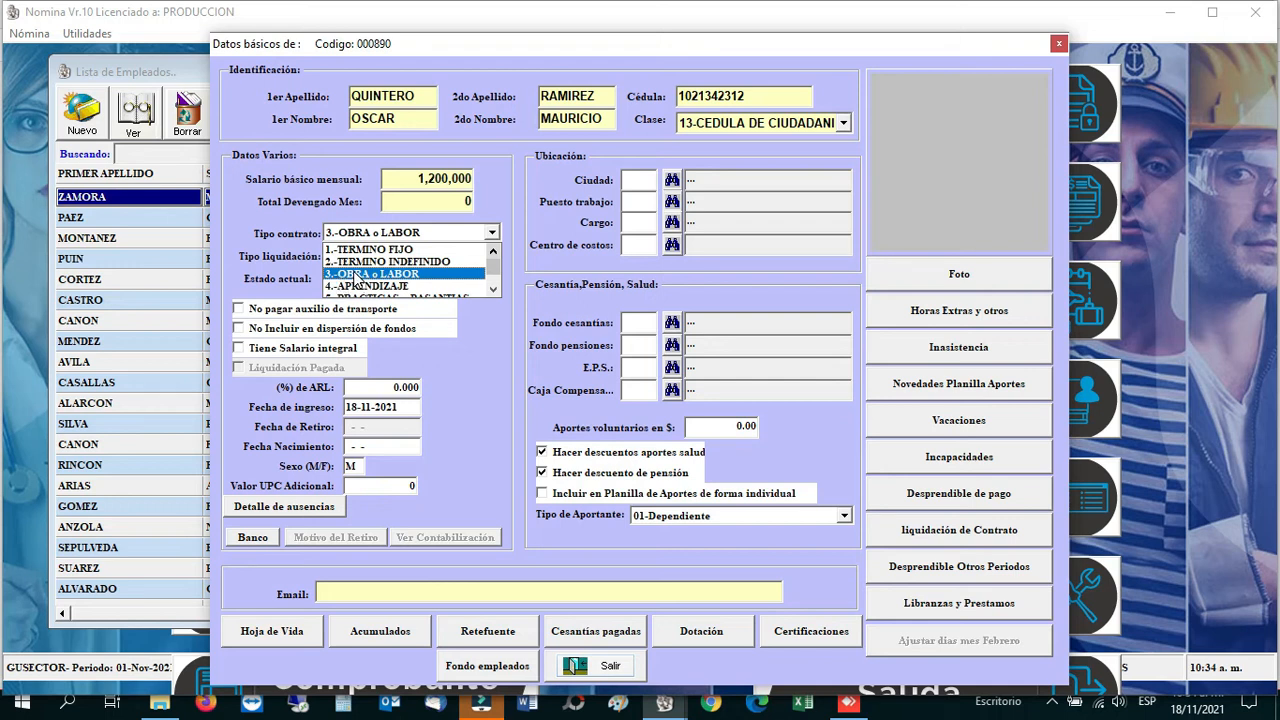
left_click(355, 274)
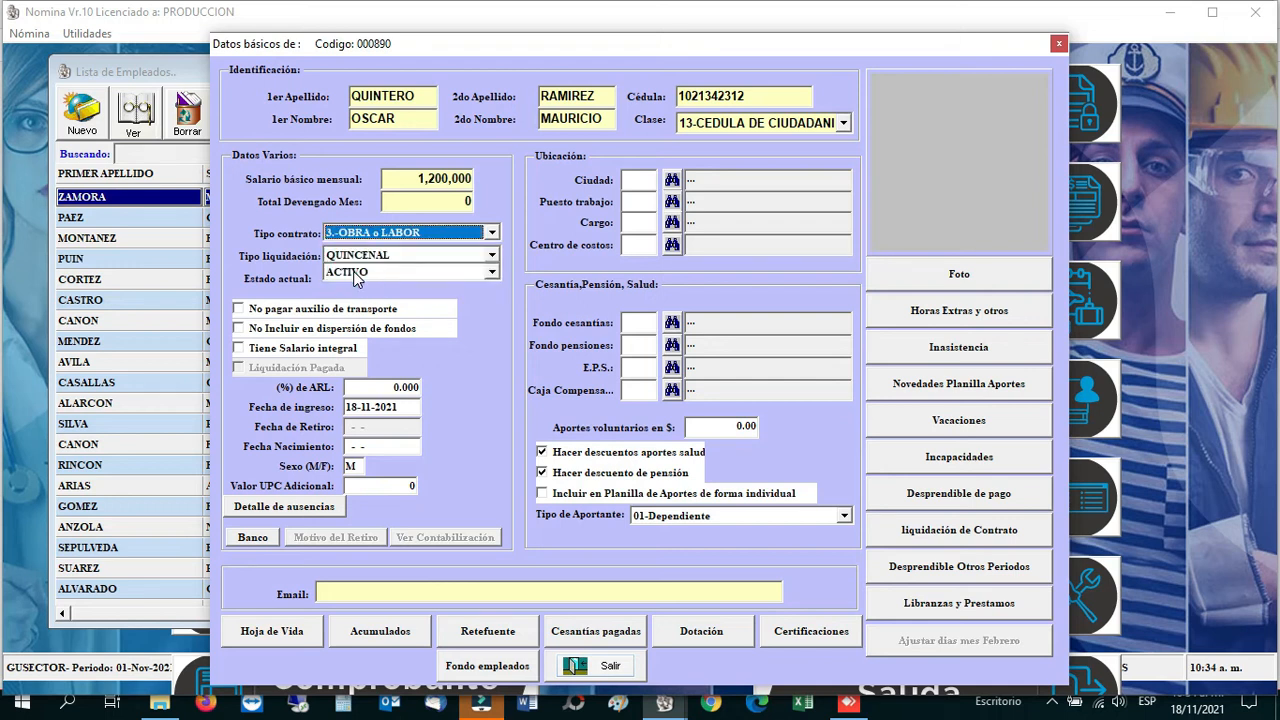
left_click(493, 256)
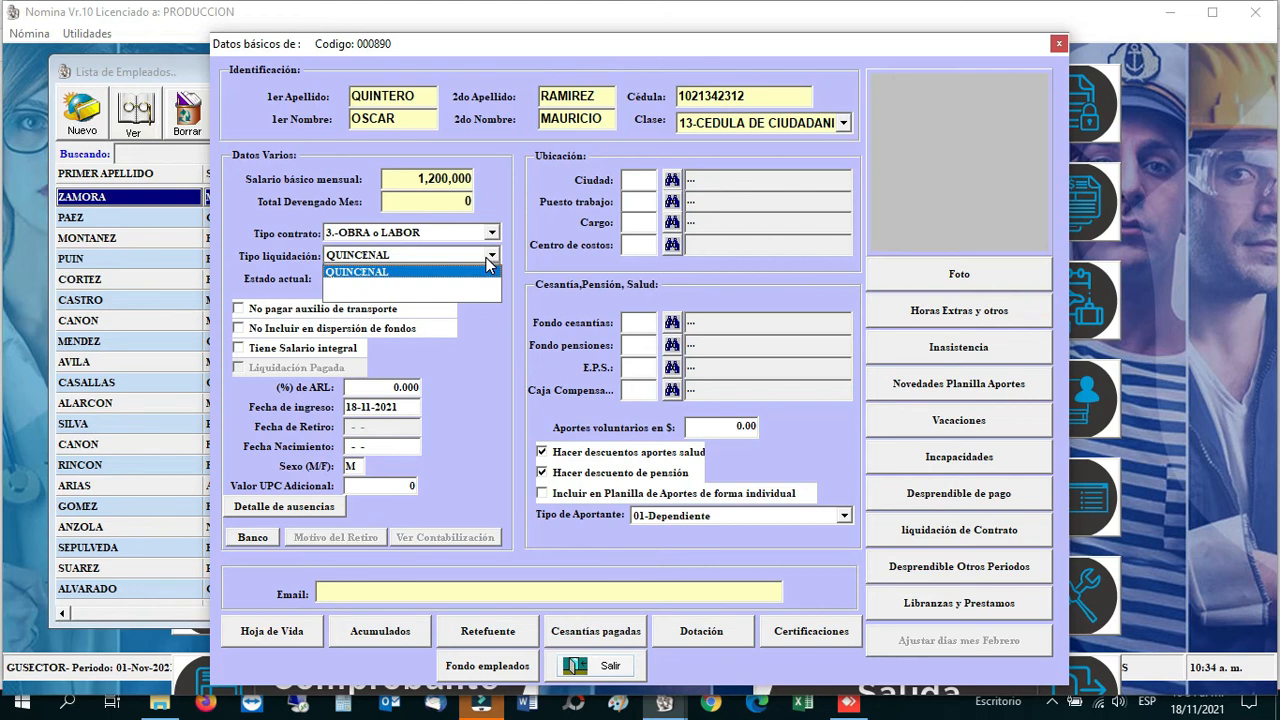
left_click(489, 263)
left_click(456, 272)
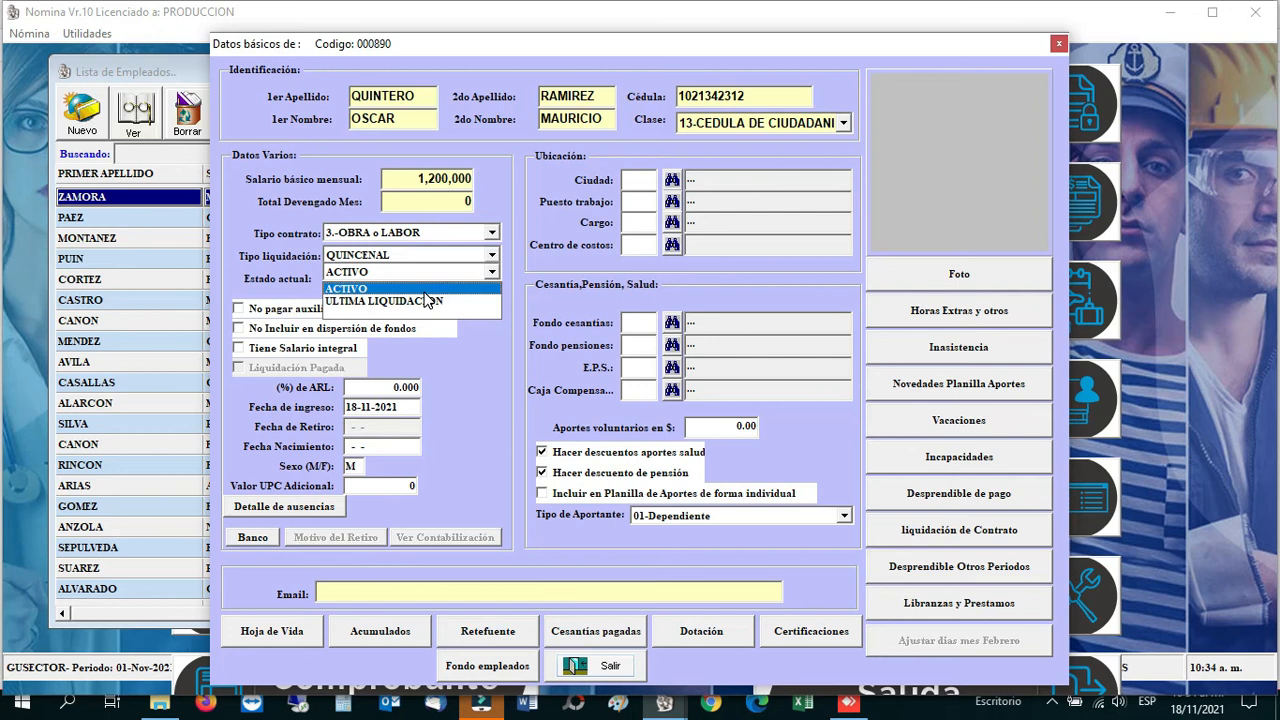
key("Up")
key("Escape")
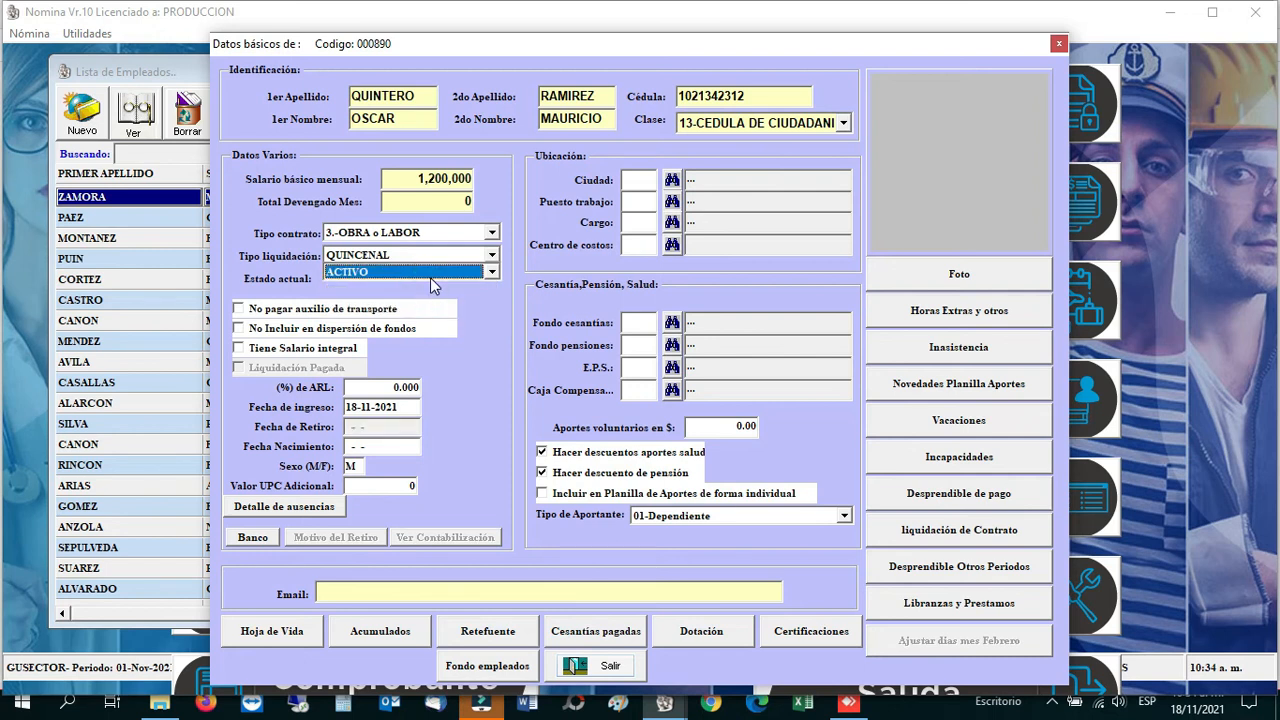
left_click(430, 277)
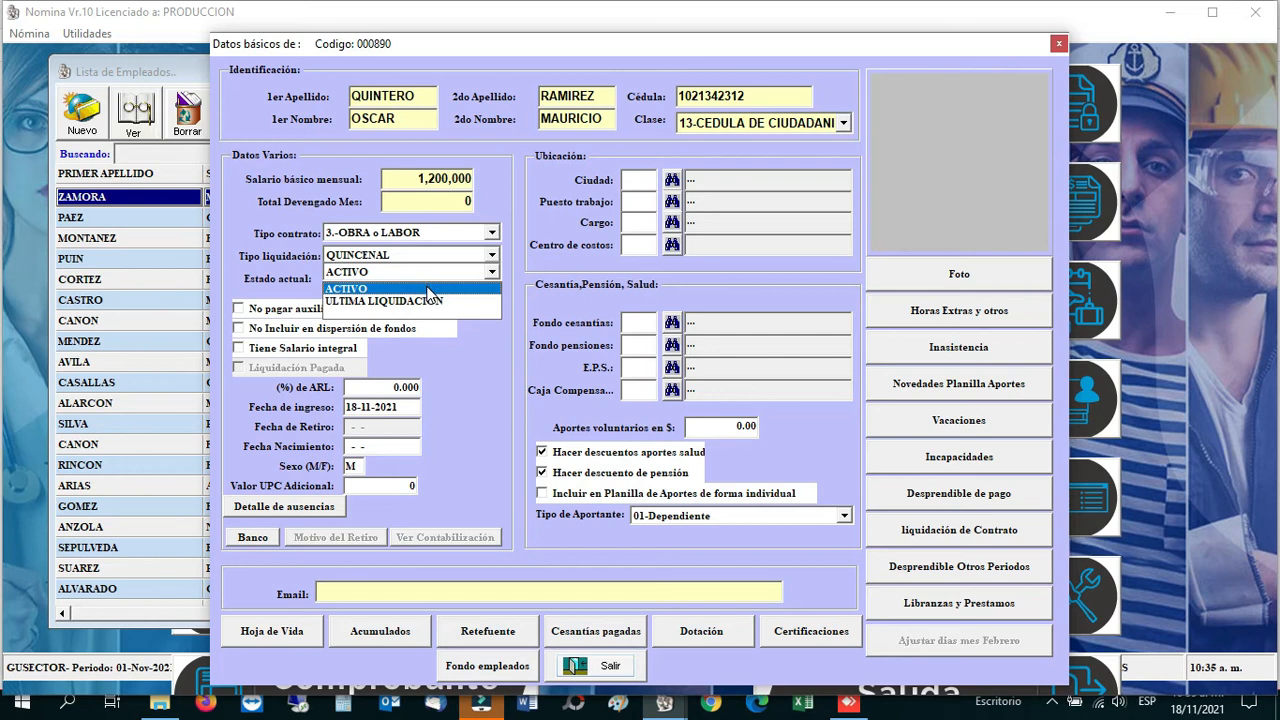
left_click(428, 289)
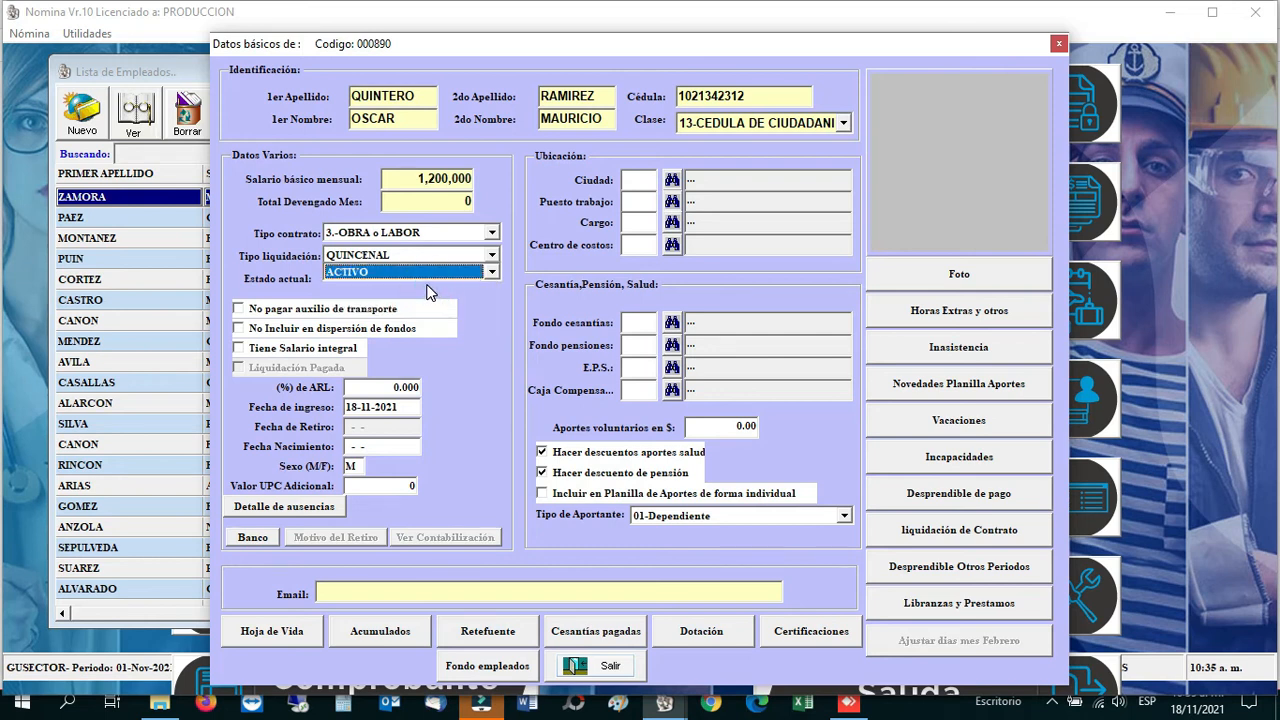
left_click(239, 310)
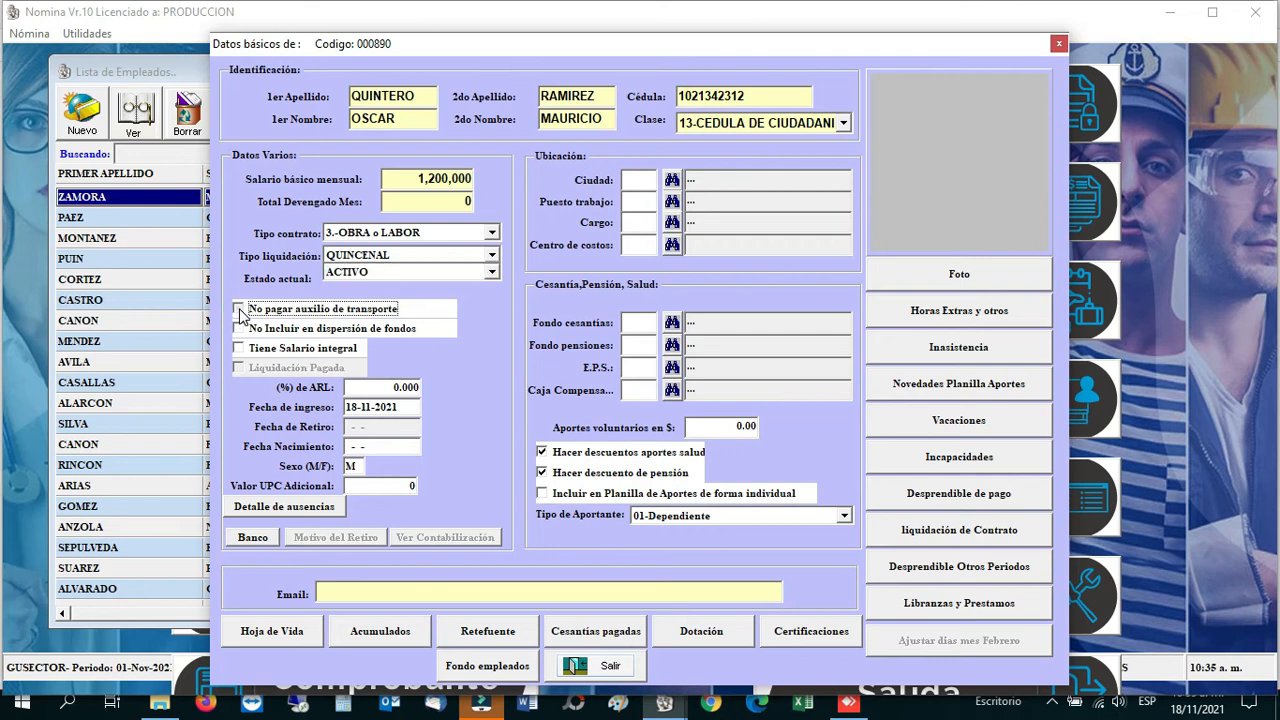
left_click(239, 310)
left_click(239, 311)
left_click(239, 312)
left_click(239, 330)
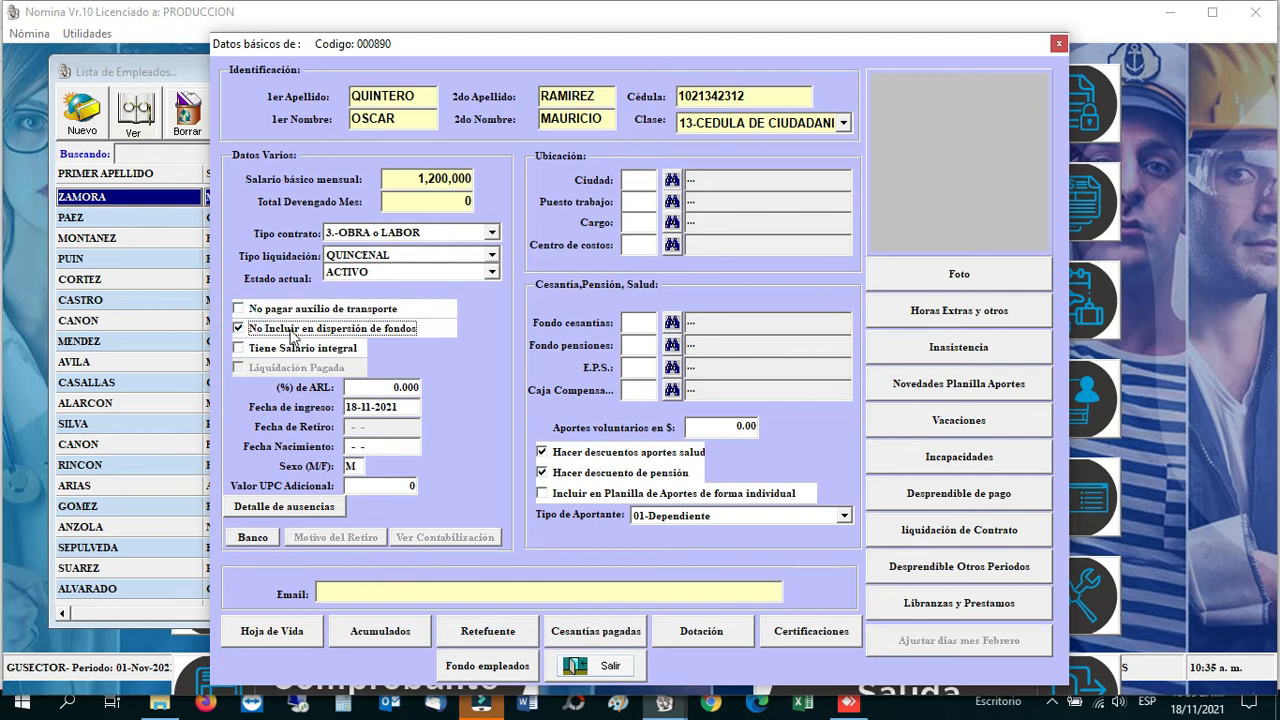
left_click(241, 329)
left_click(239, 330)
left_click(240, 336)
left_click(247, 357)
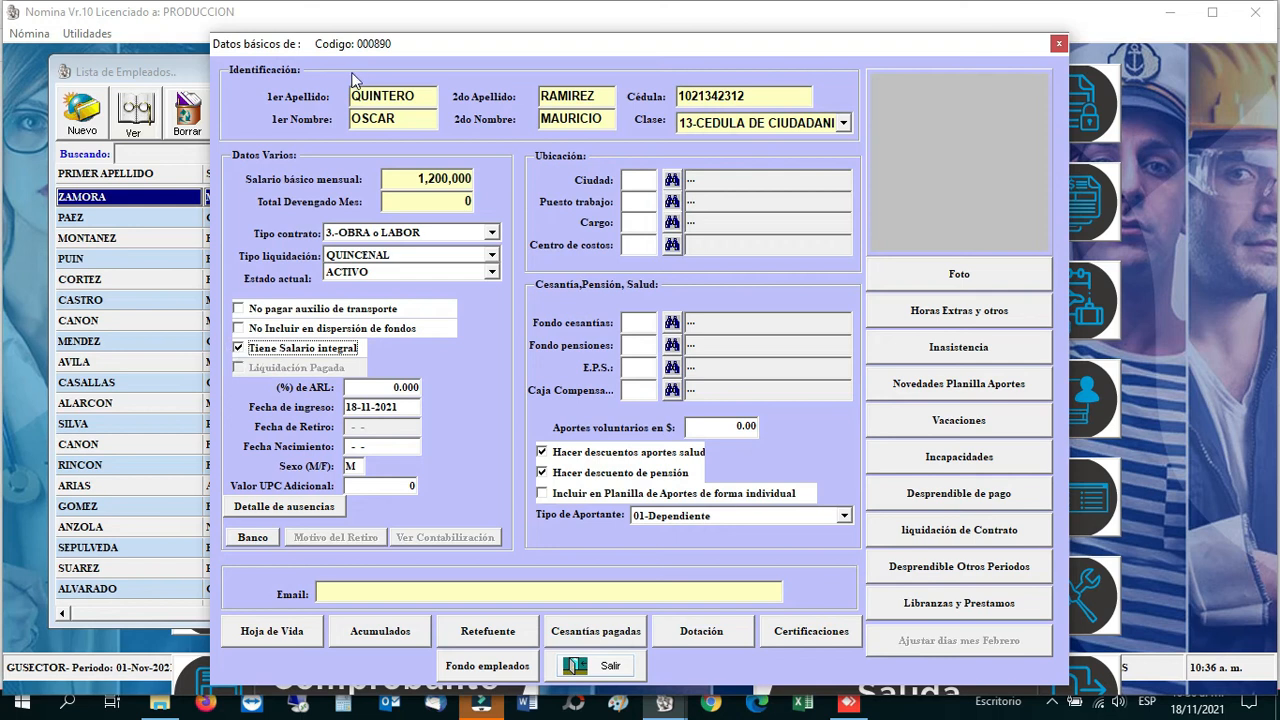
left_click(258, 350)
left_click(270, 368)
Step: Set the ARL percentage to 5.22
left_click(354, 386)
type(".")
key("BackSpace")
type("5.22")
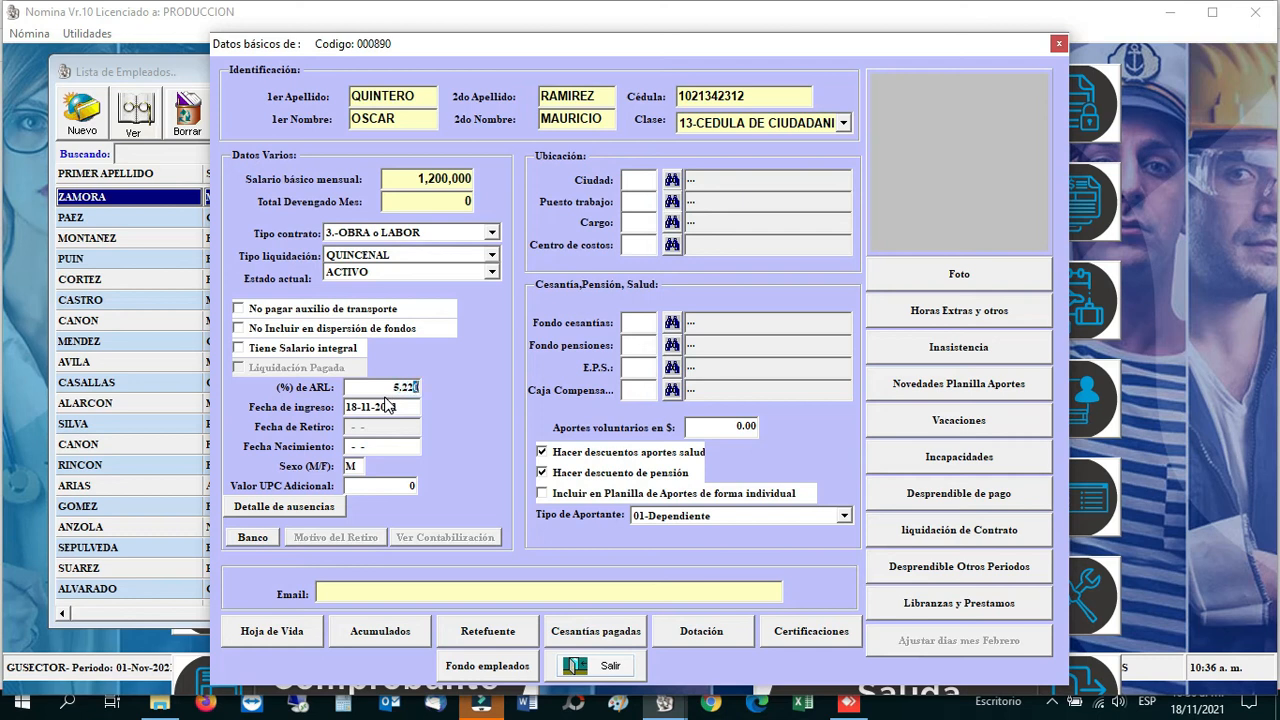
key("Return")
Step: Enter the employee's birth date
left_click(360, 446)
key("Tab")
left_click(360, 487)
left_click(295, 509)
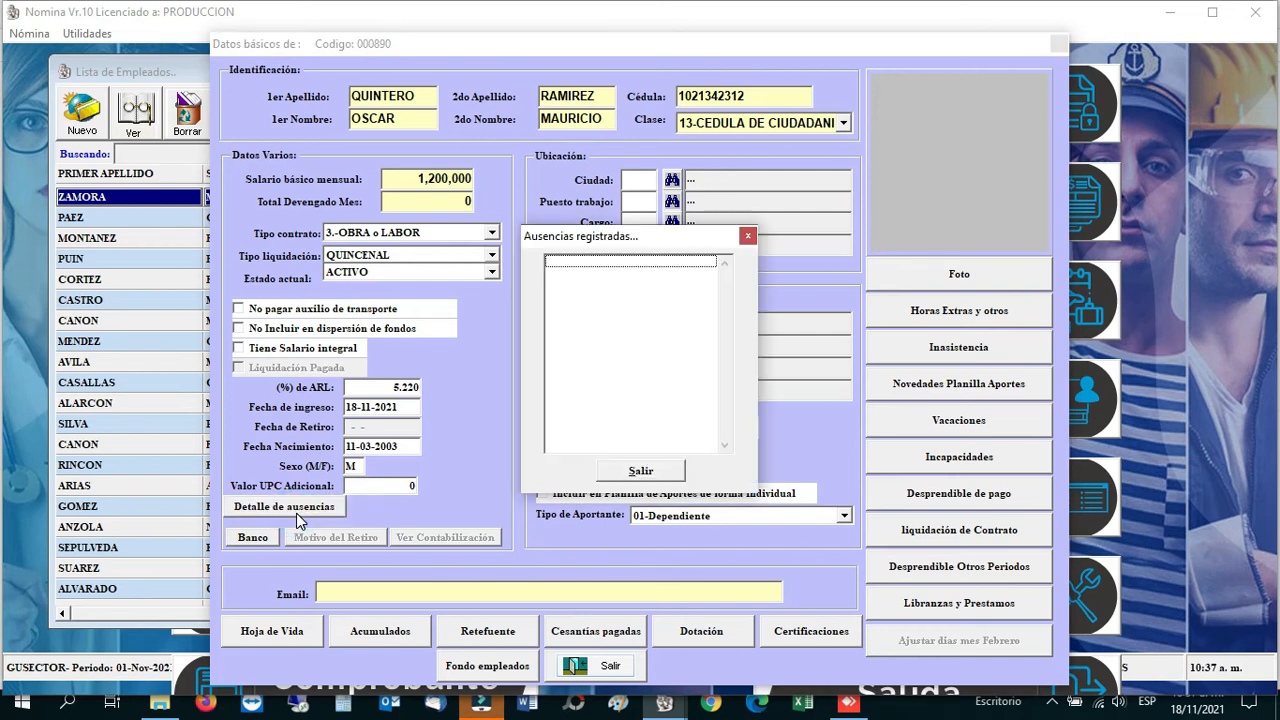
left_click(662, 474)
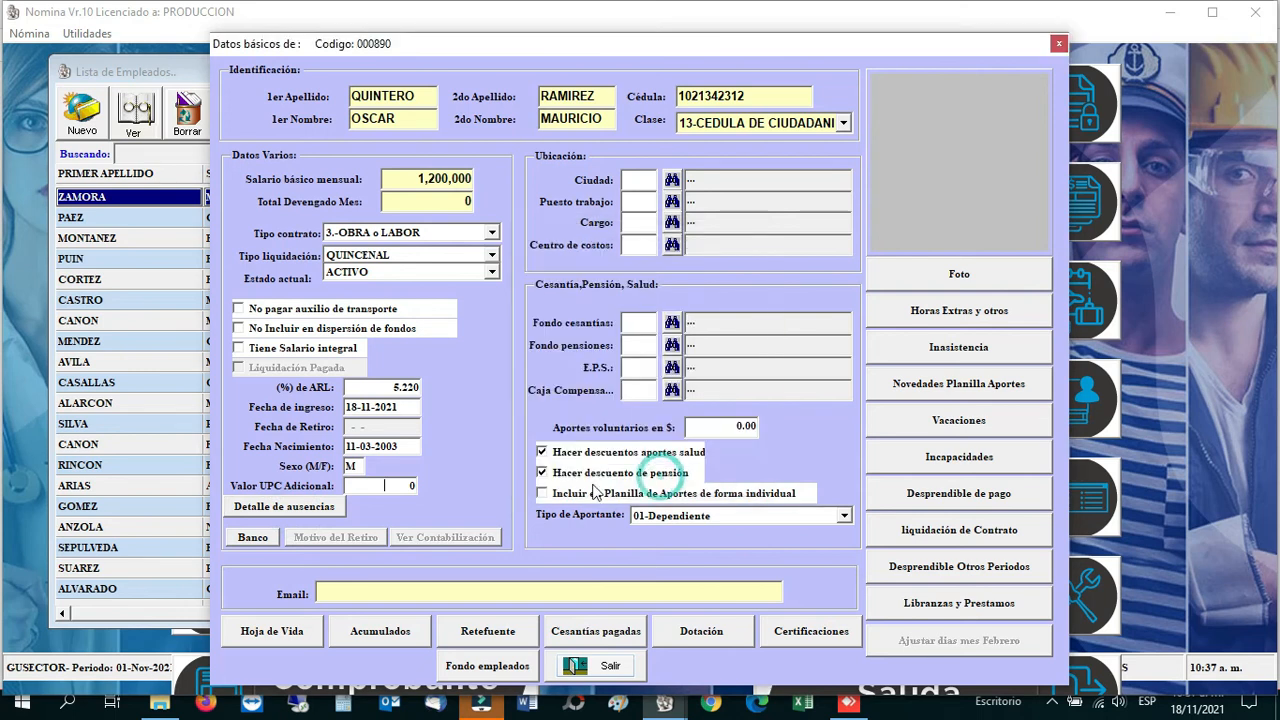
Step: Choose BANCO CAJA SOCIAL, account type CA and identification type CC in the bank details
left_click(255, 541)
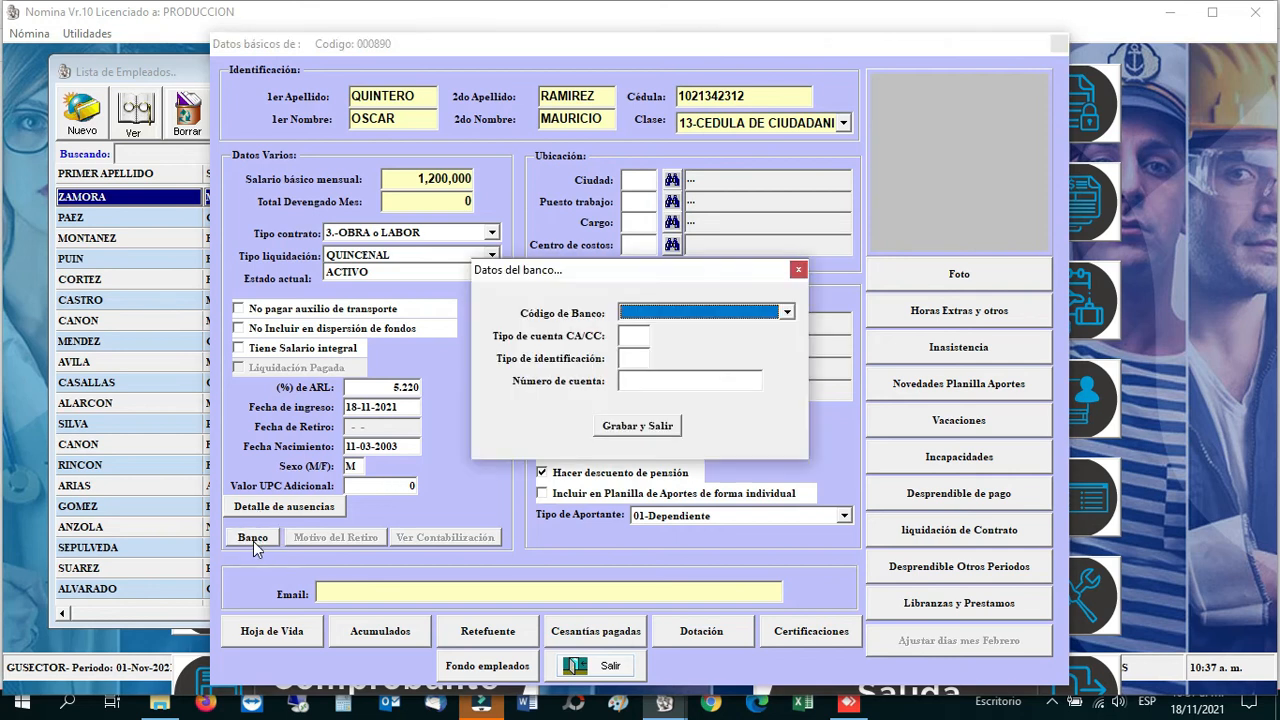
left_click(680, 312)
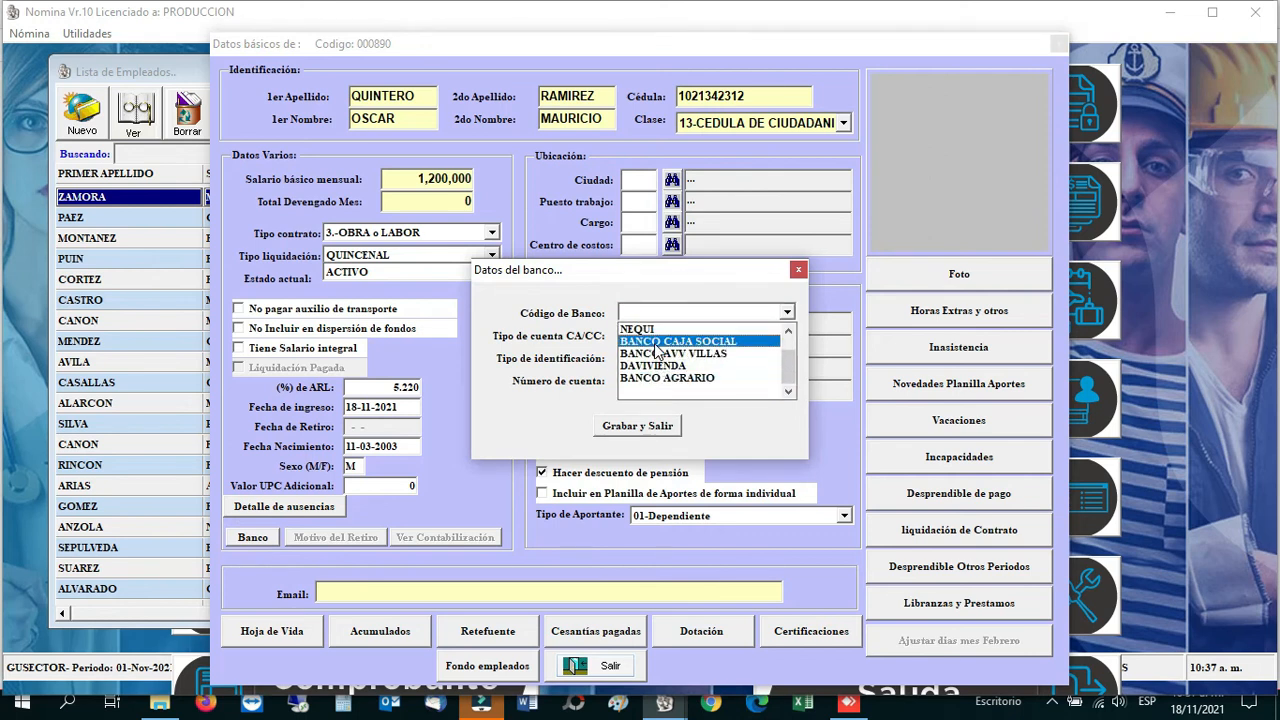
left_click(638, 340)
left_click(638, 336)
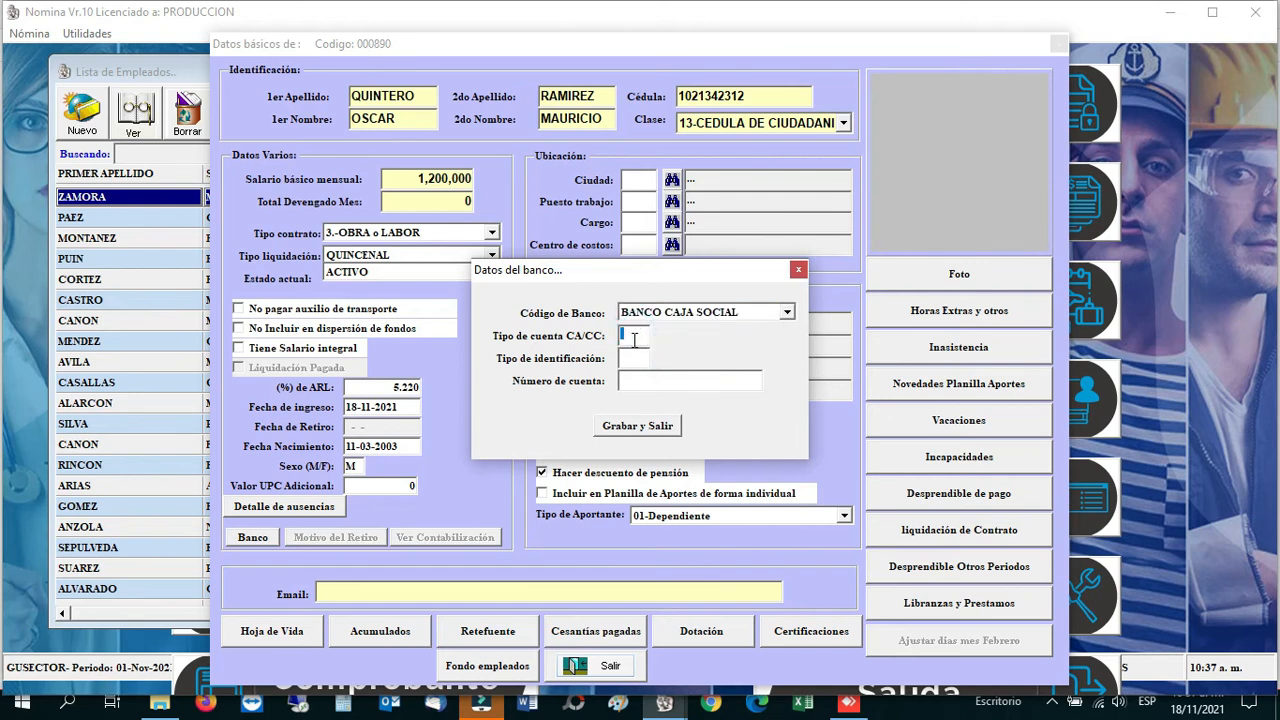
type("CA")
left_click(638, 357)
type("CC")
Step: Enter the bank account number and save the bank details
left_click(632, 377)
type("1234567890")
key("Tab")
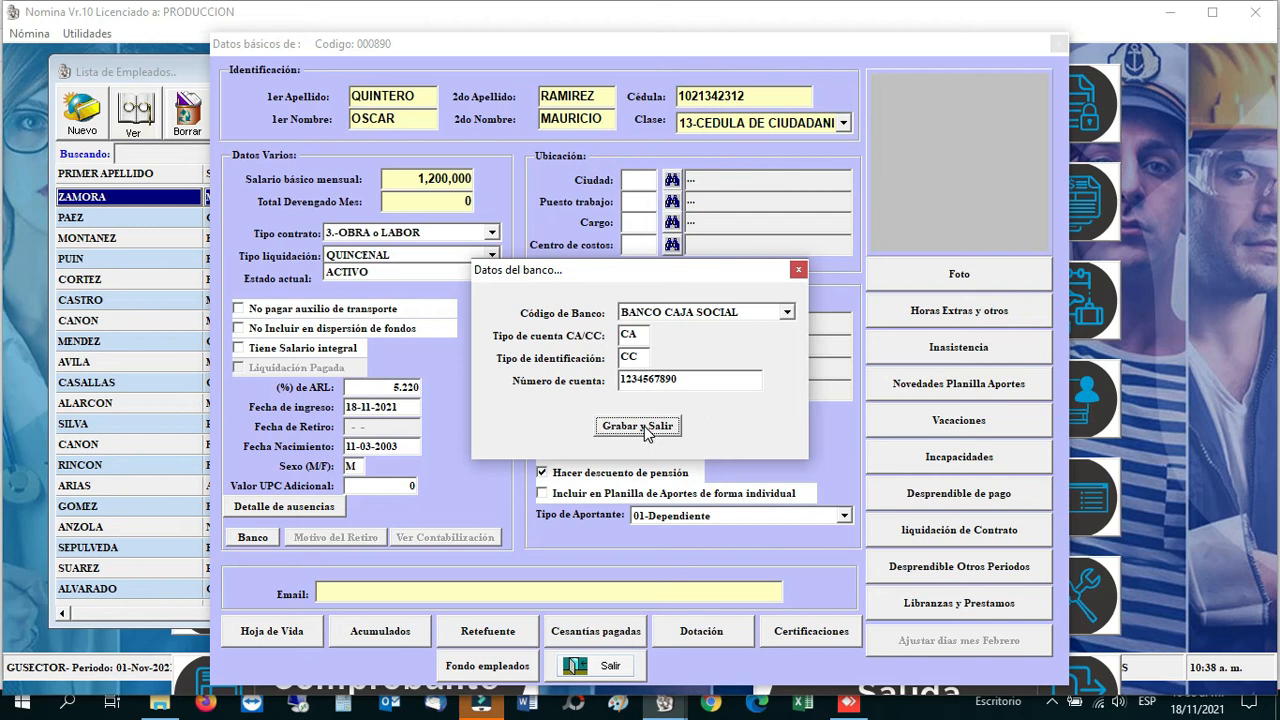
left_click(645, 427)
left_click(637, 426)
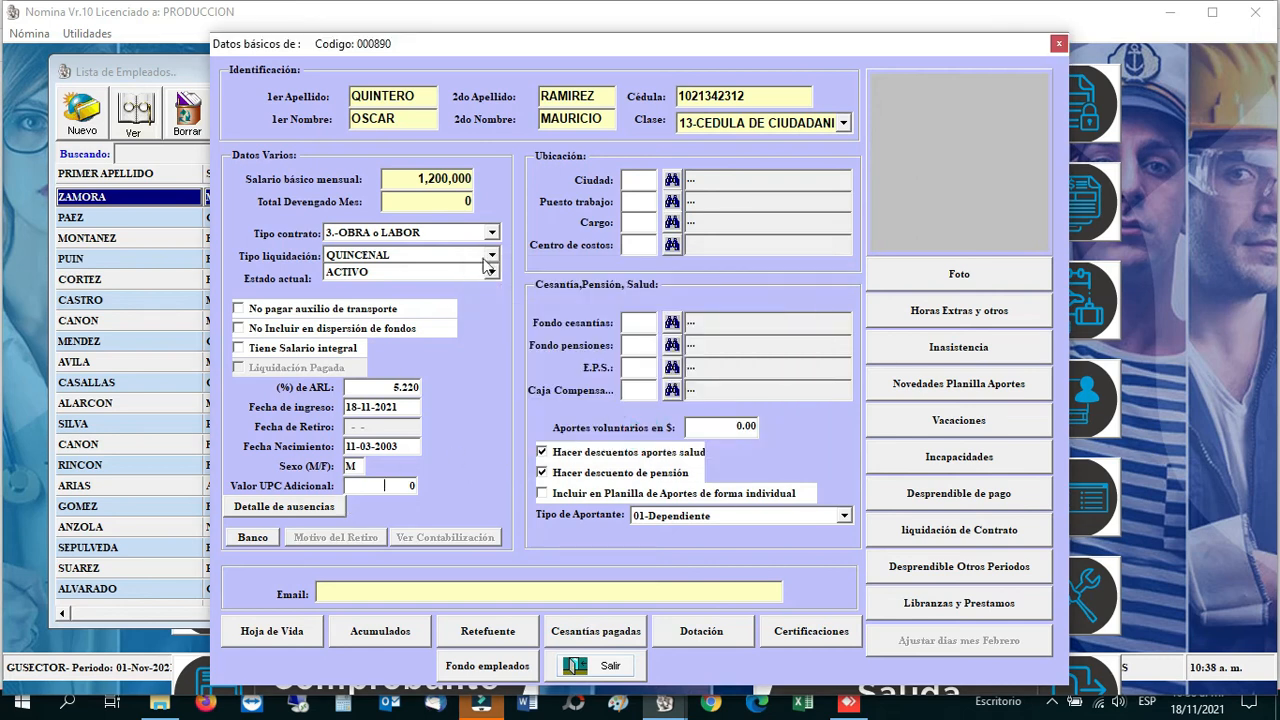
left_click(629, 182)
Step: Set the employee's city to 05001 MEDELLIN via the cities lookup
left_click(671, 180)
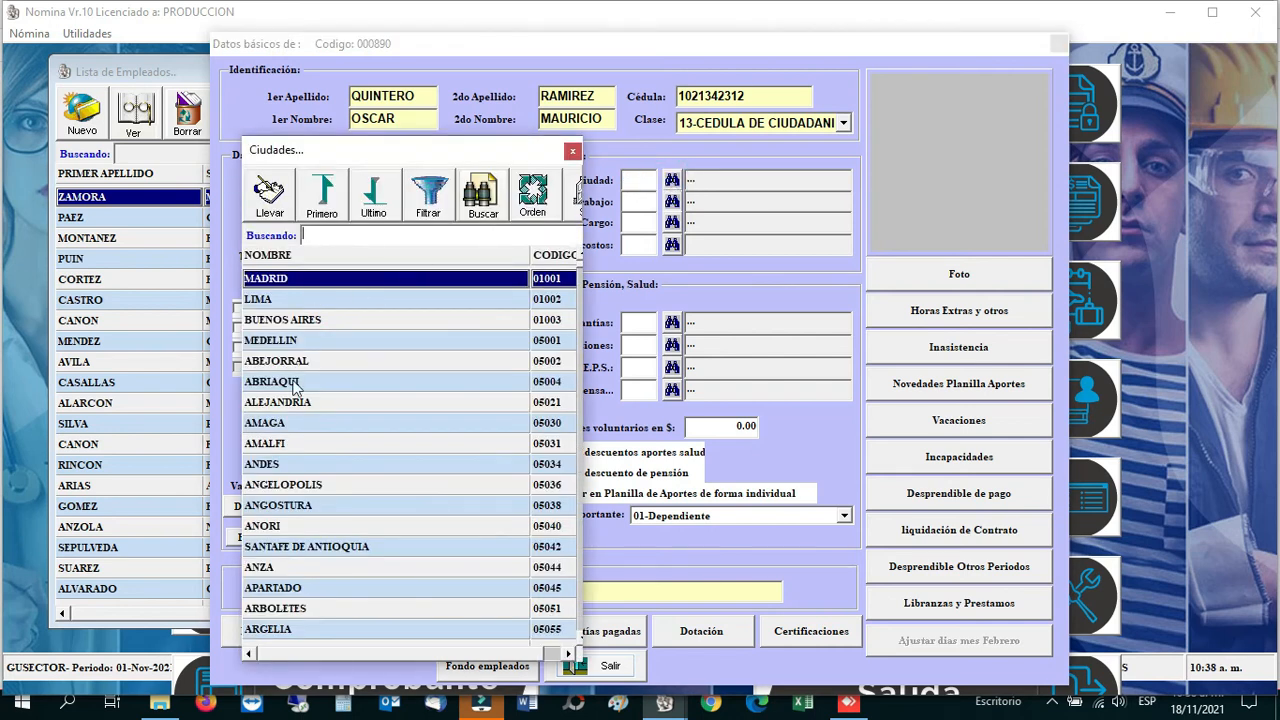
type("MEDELL")
double_click(292, 344)
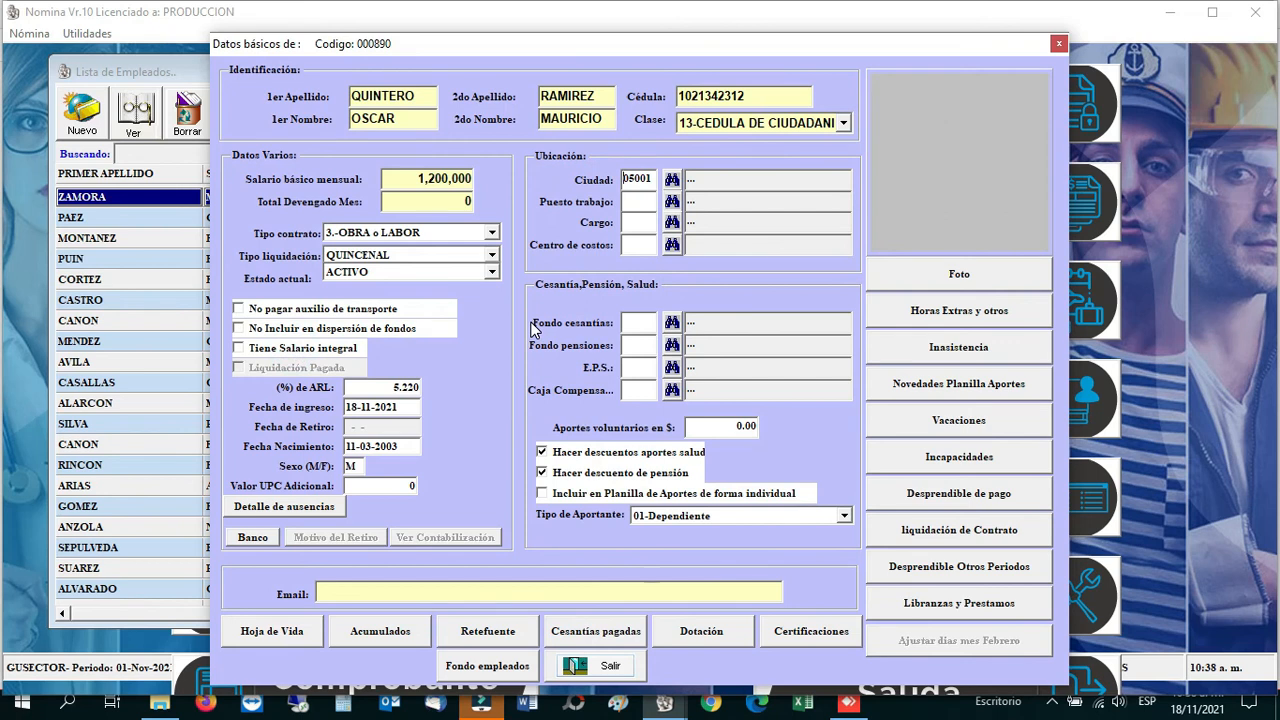
key("Return")
Step: Assign job title 03 AUXILIAR and cost centre 05 SABANA OCCIDENTE
left_click(628, 224)
left_click(672, 222)
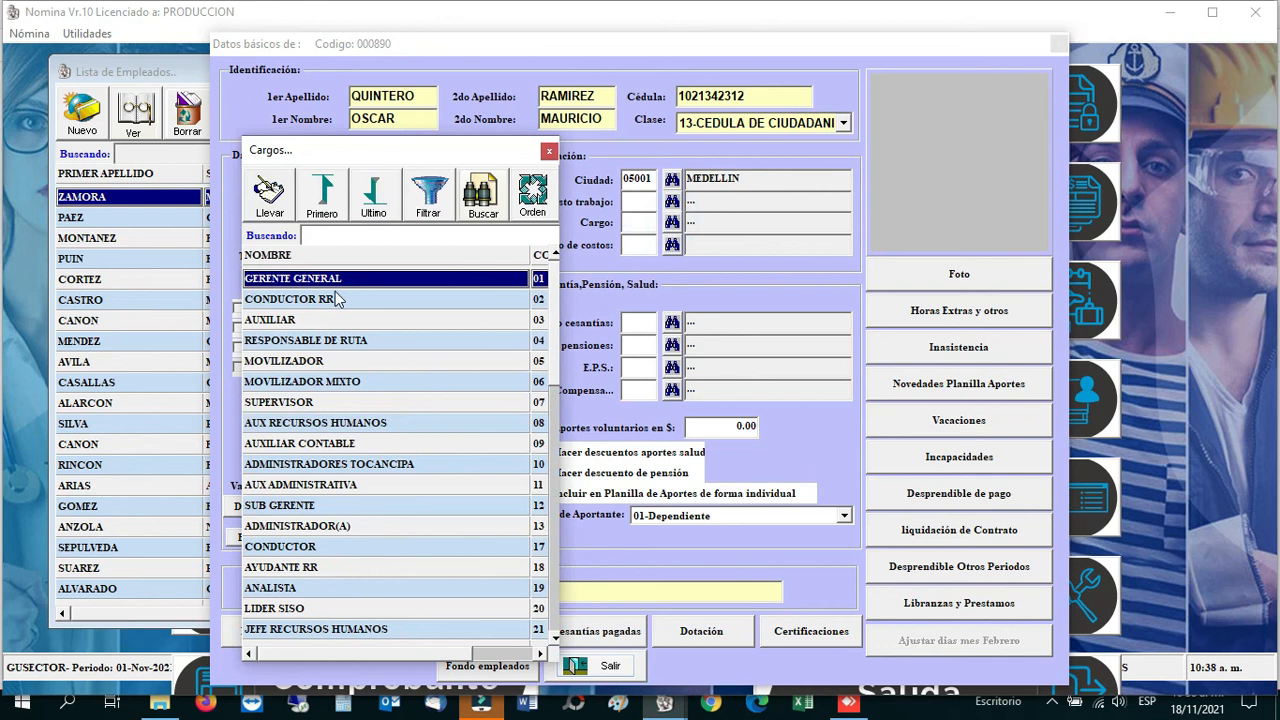
double_click(284, 320)
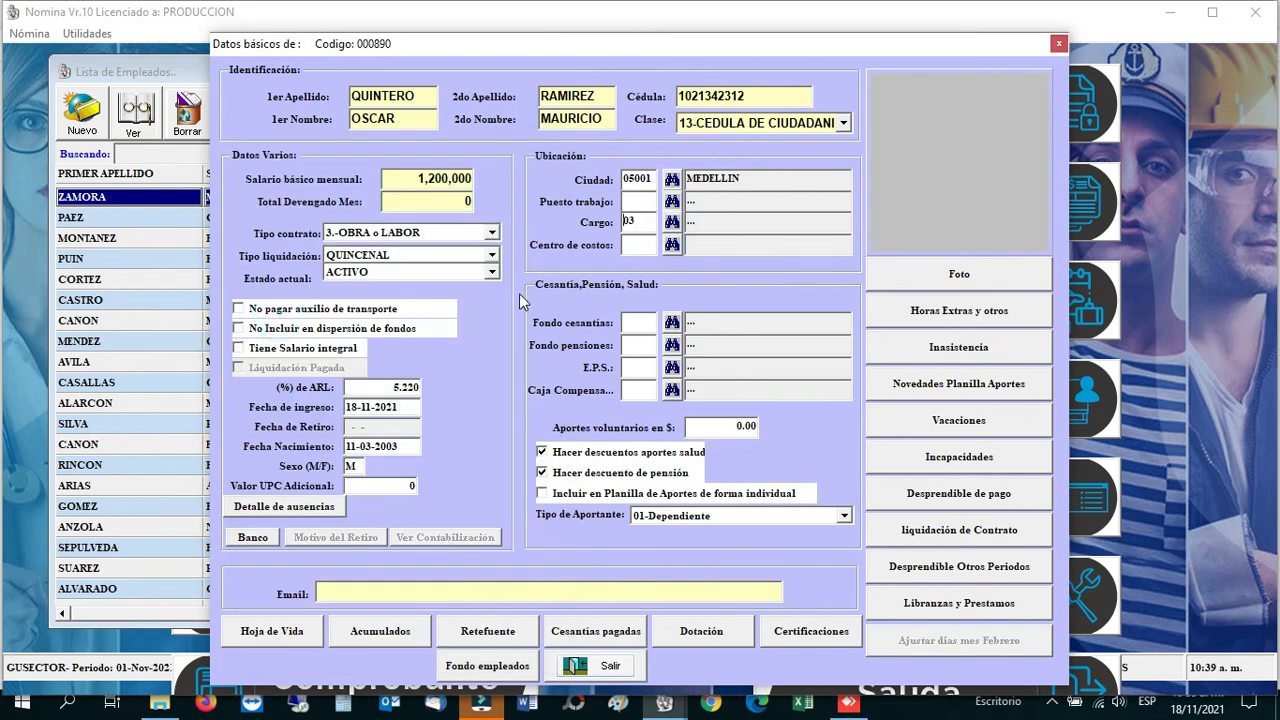
key("Tab")
left_click(672, 246)
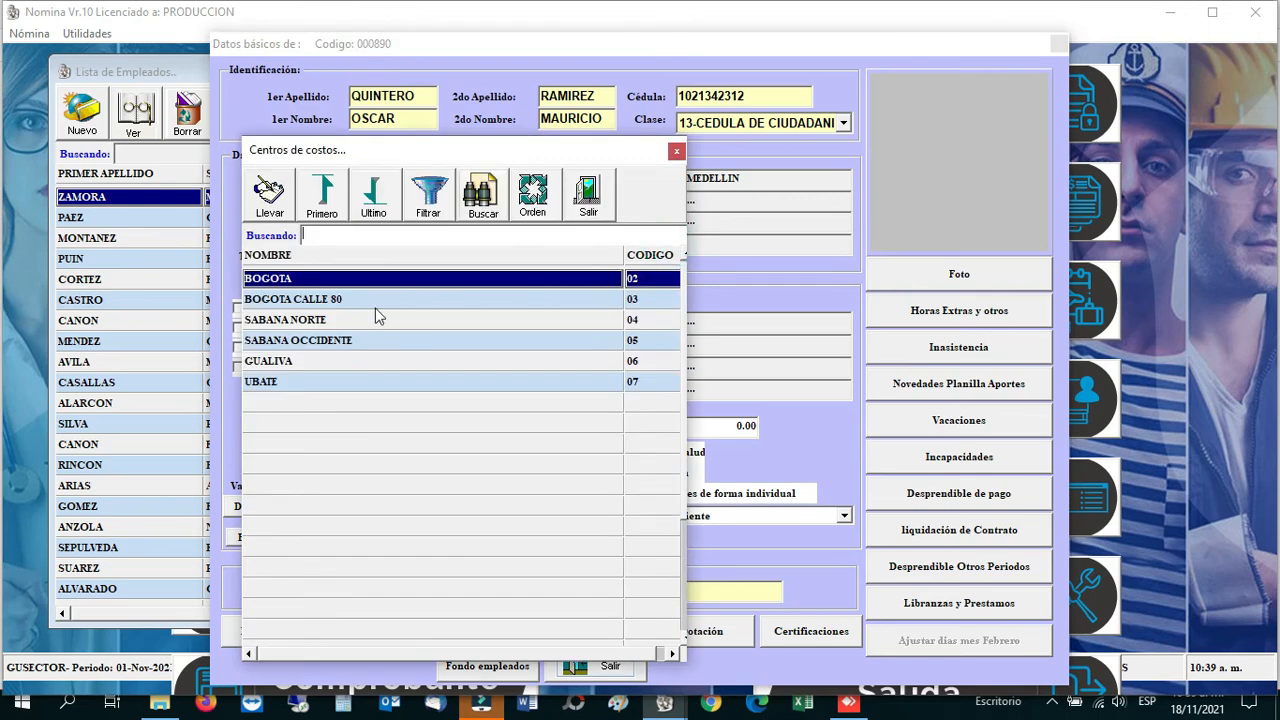
double_click(285, 344)
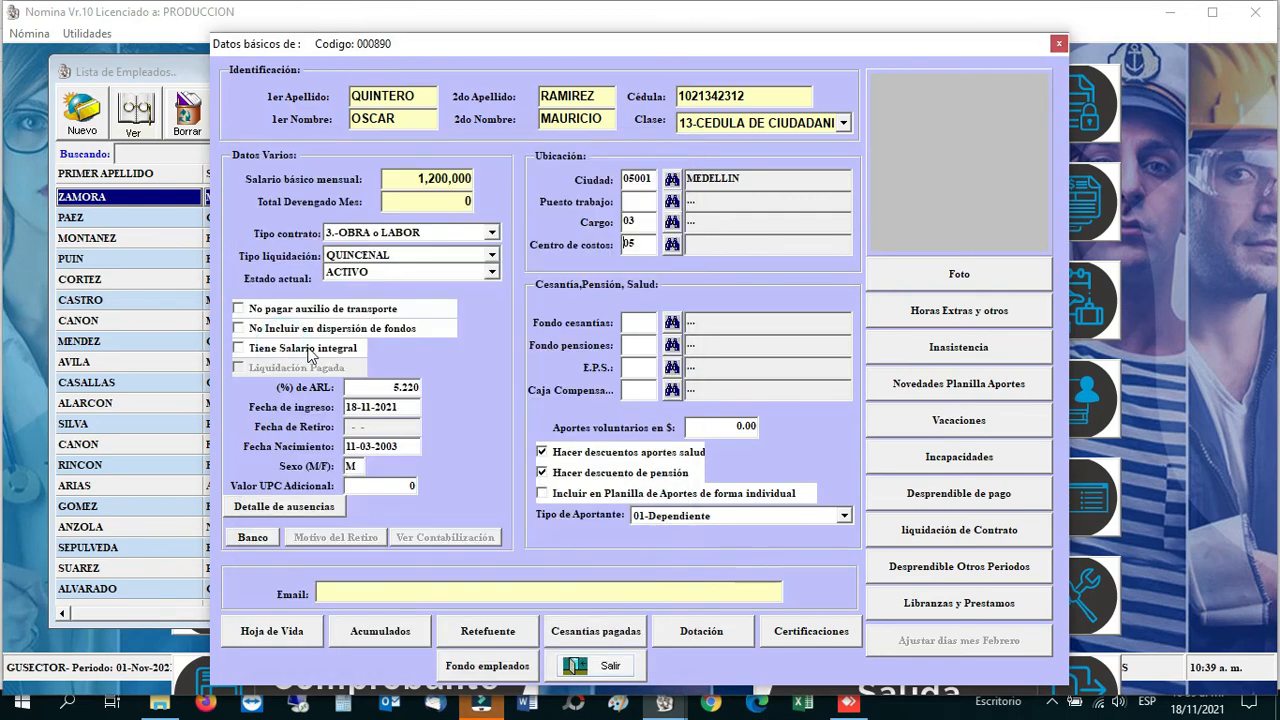
key("Tab")
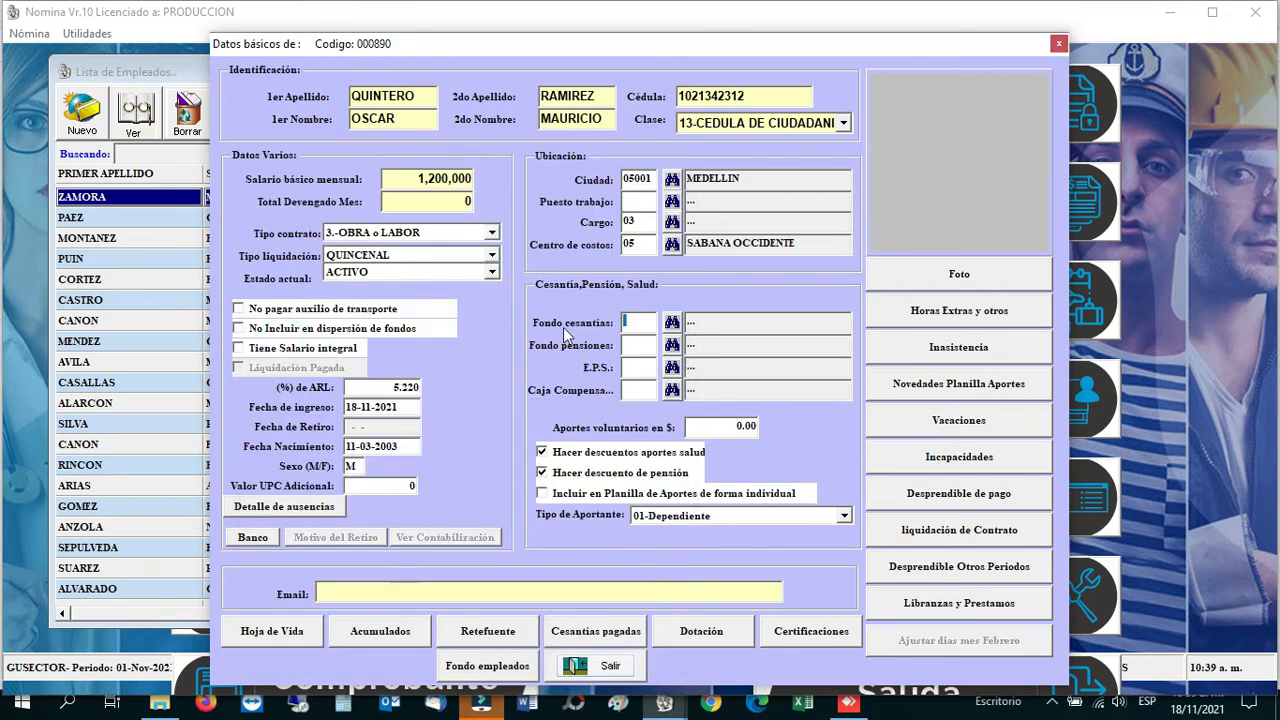
Step: Set severance fund 002 HORIZONTE and pension fund AFP-PROTECCION, dismissing the not-found error
left_click(670, 324)
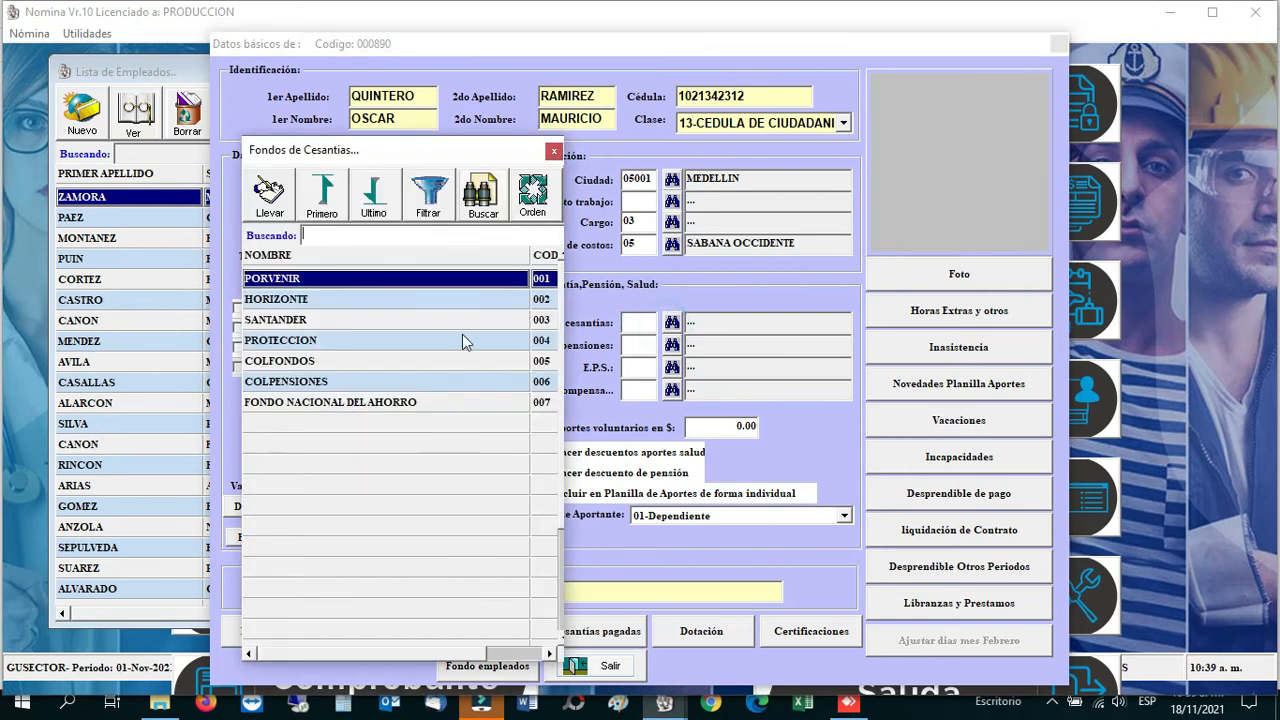
double_click(286, 300)
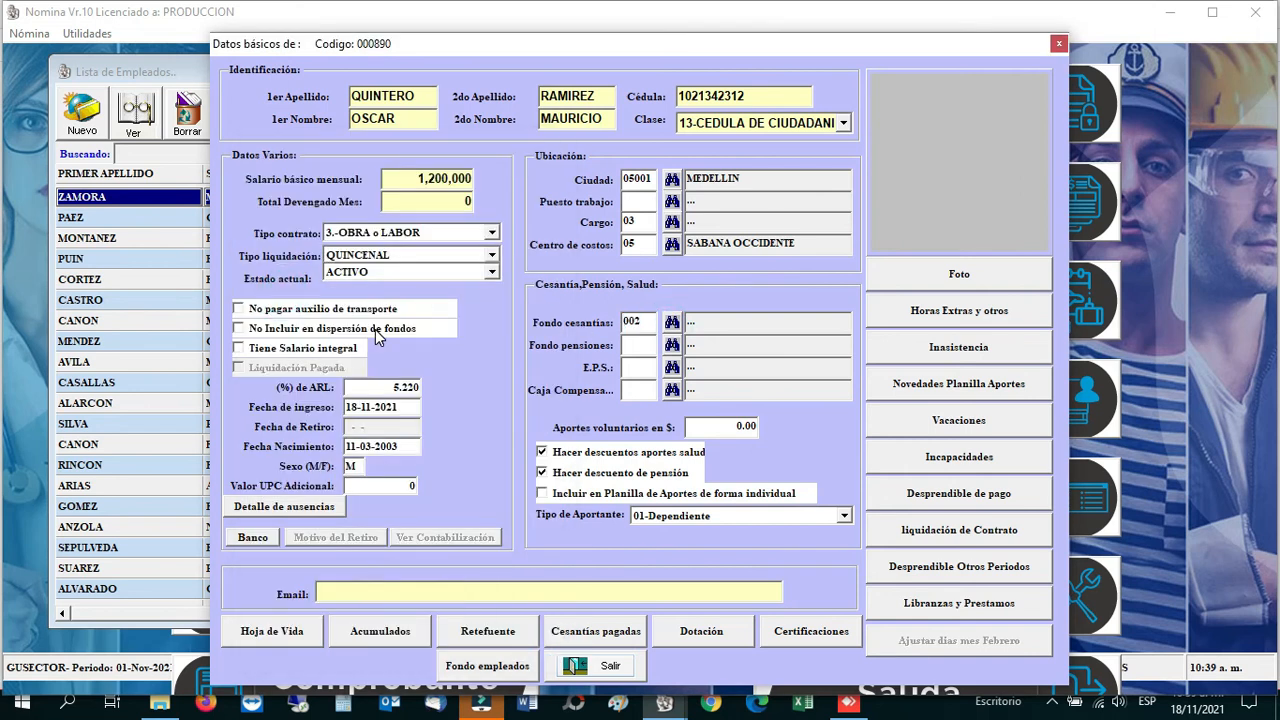
left_click(673, 345)
left_click(690, 410)
left_click(672, 345)
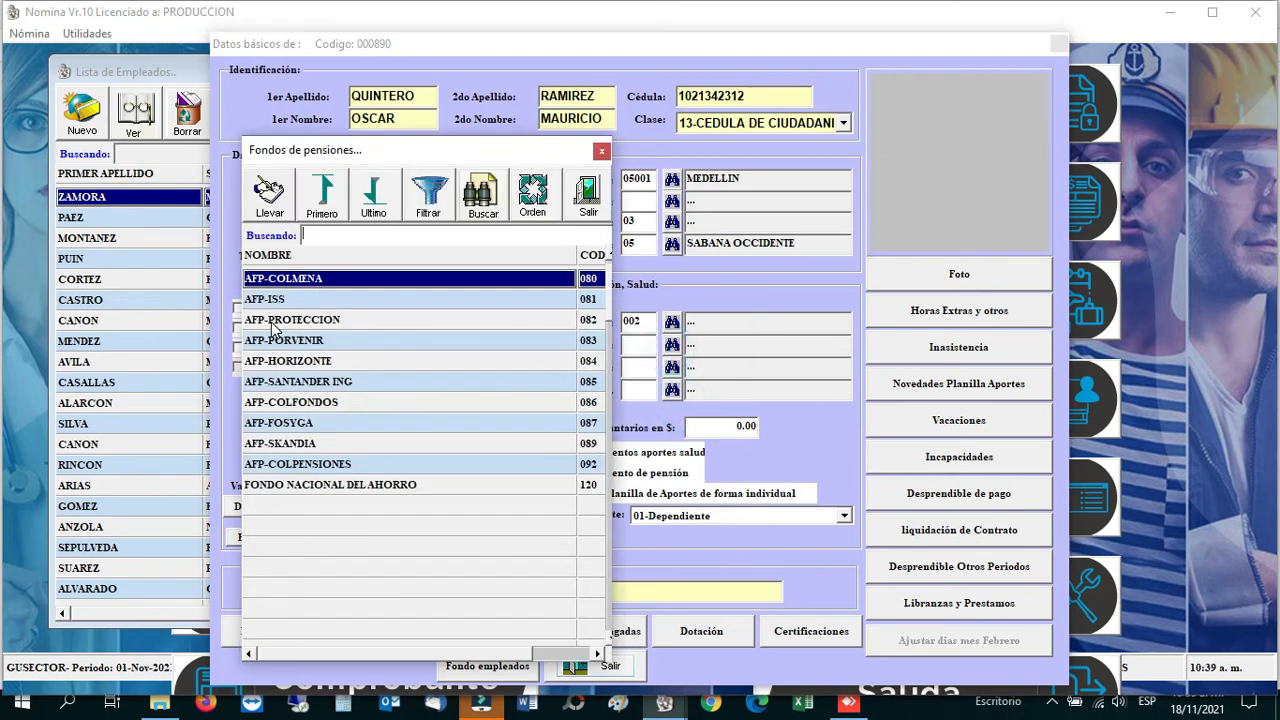
double_click(272, 320)
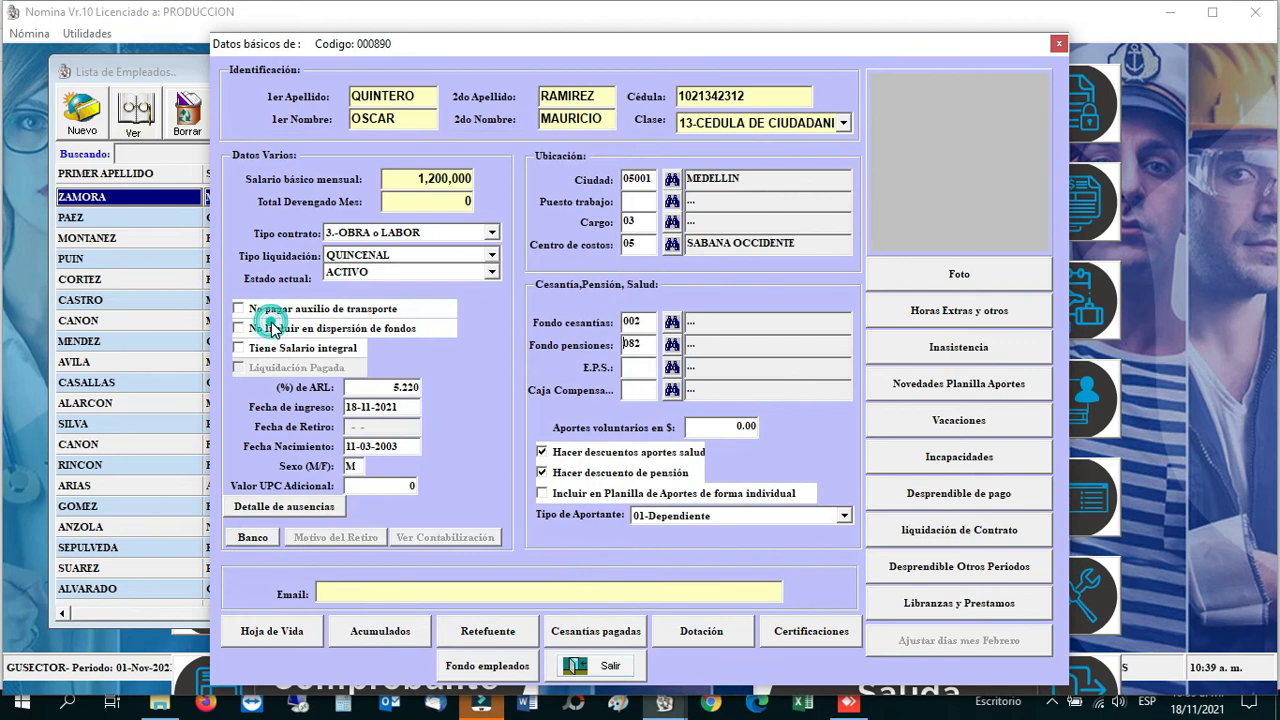
Step: Set health insurer EPS-MEDIMAS and compensation fund 005 COMFABOY
left_click(672, 369)
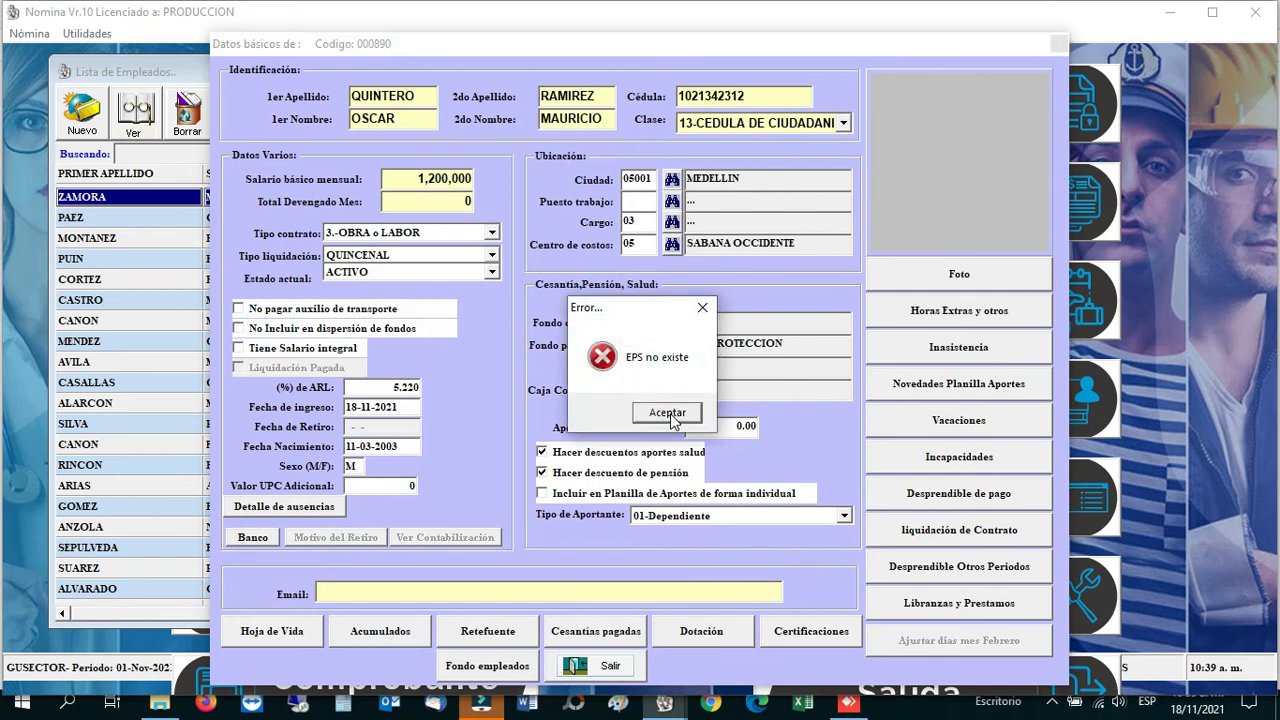
left_click(667, 413)
left_click(672, 369)
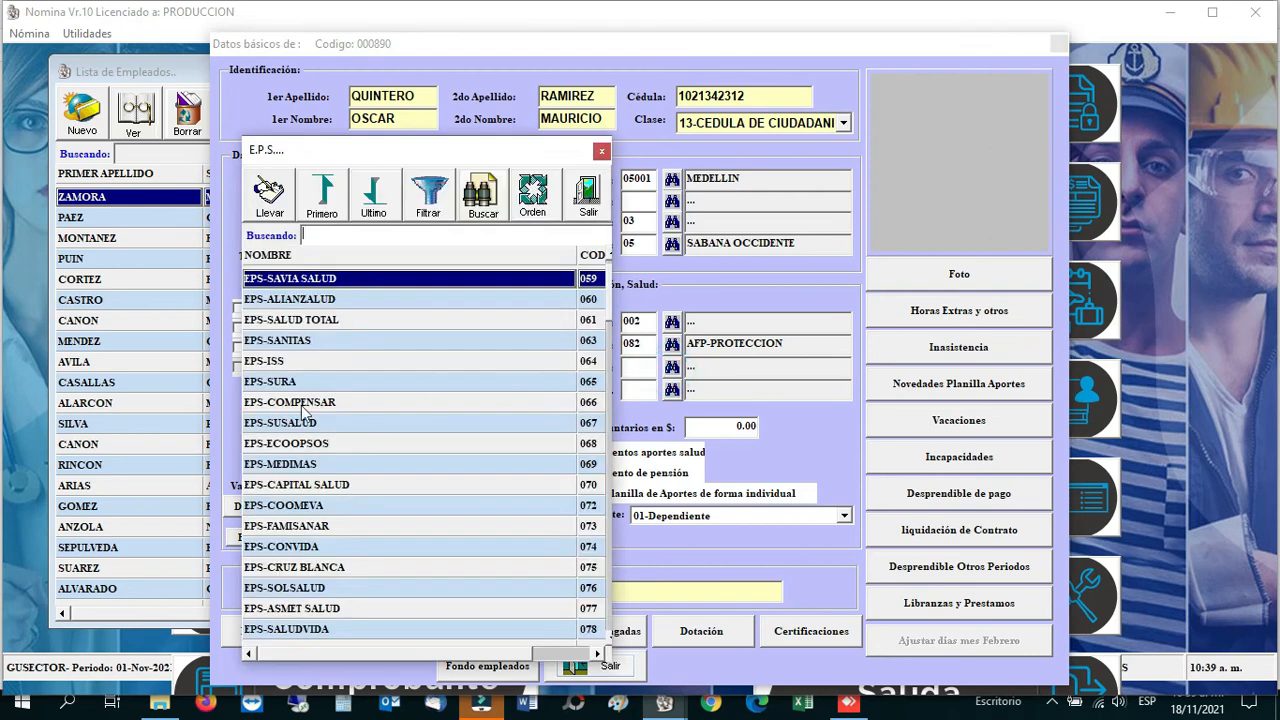
double_click(294, 464)
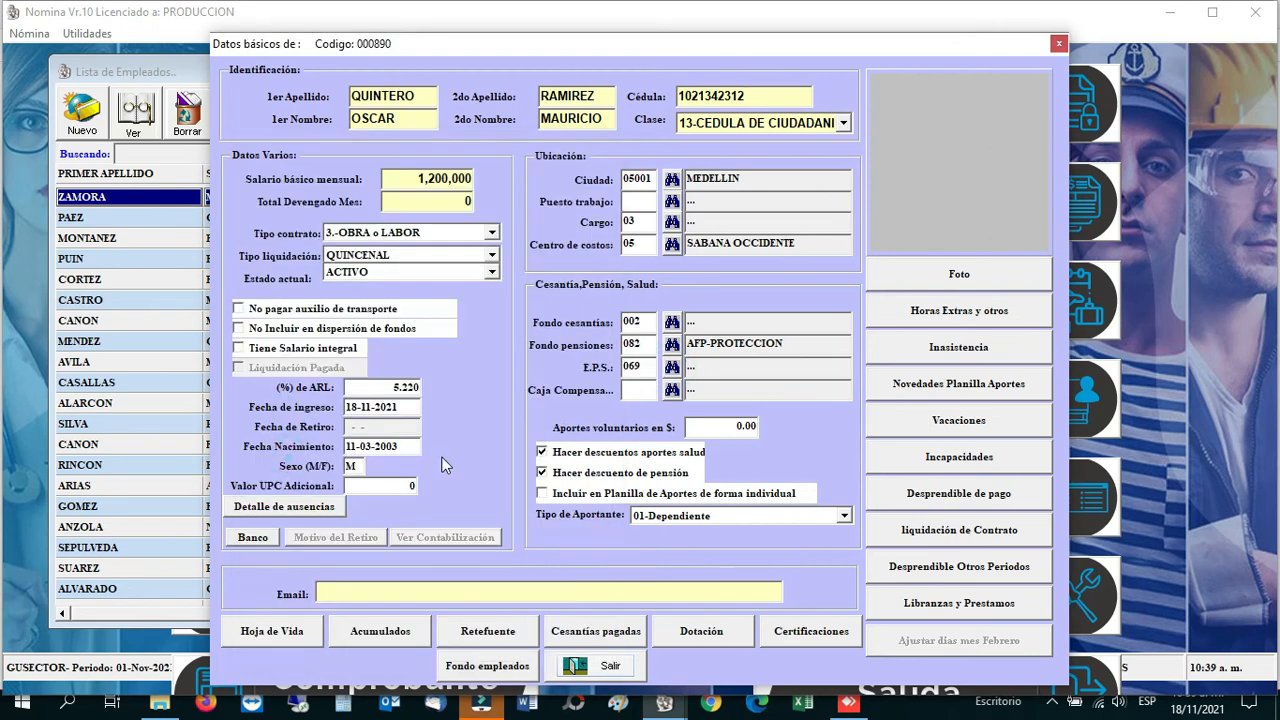
left_click(653, 367)
key("Return")
left_click(671, 390)
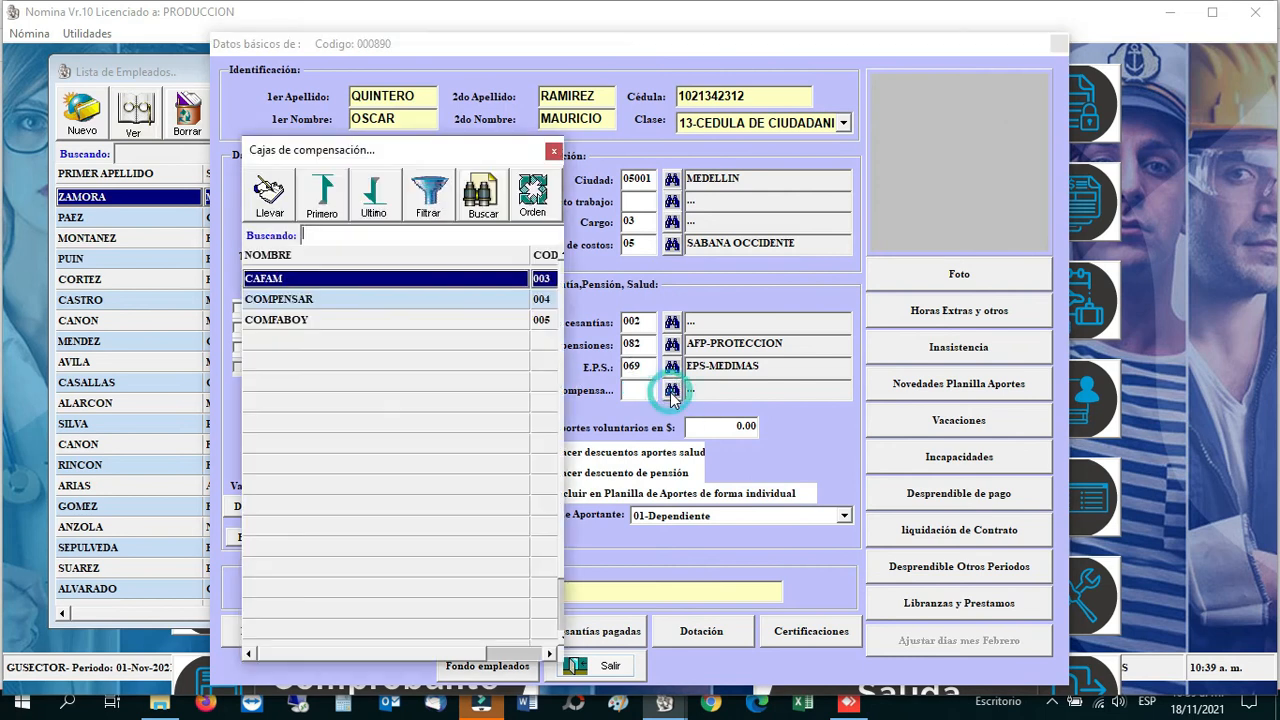
left_click(276, 320)
double_click(276, 320)
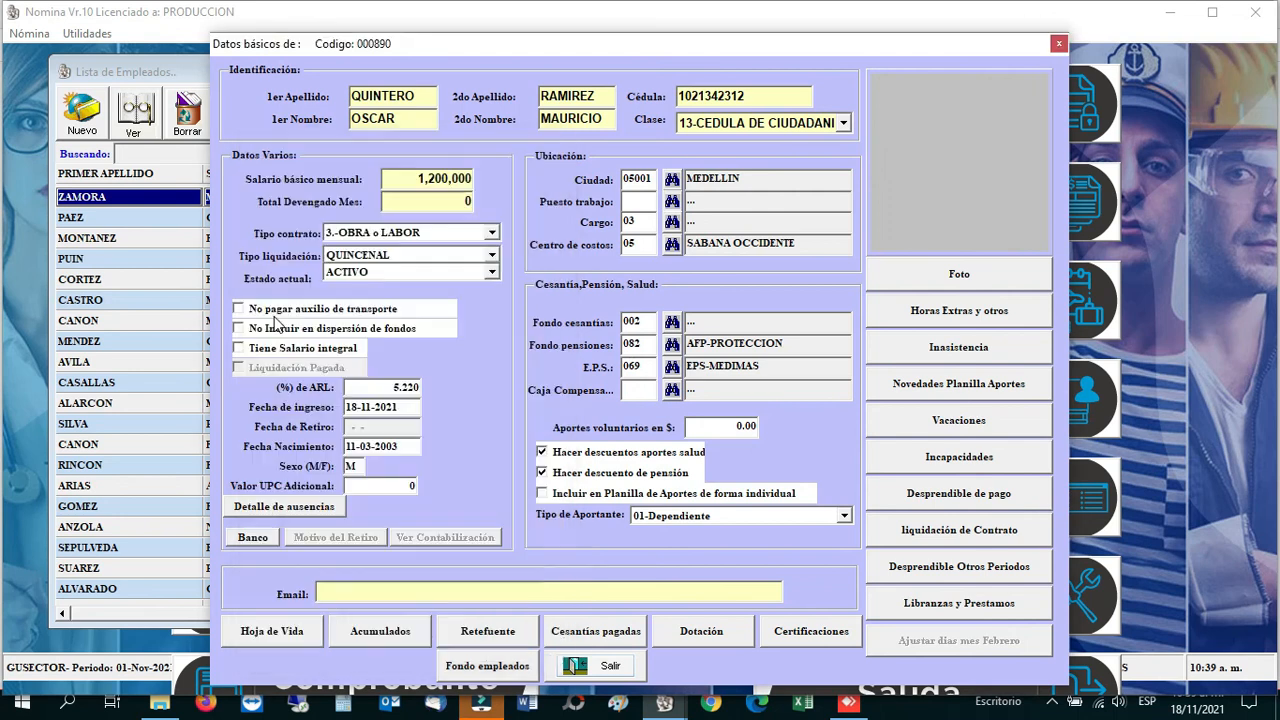
key("Tab")
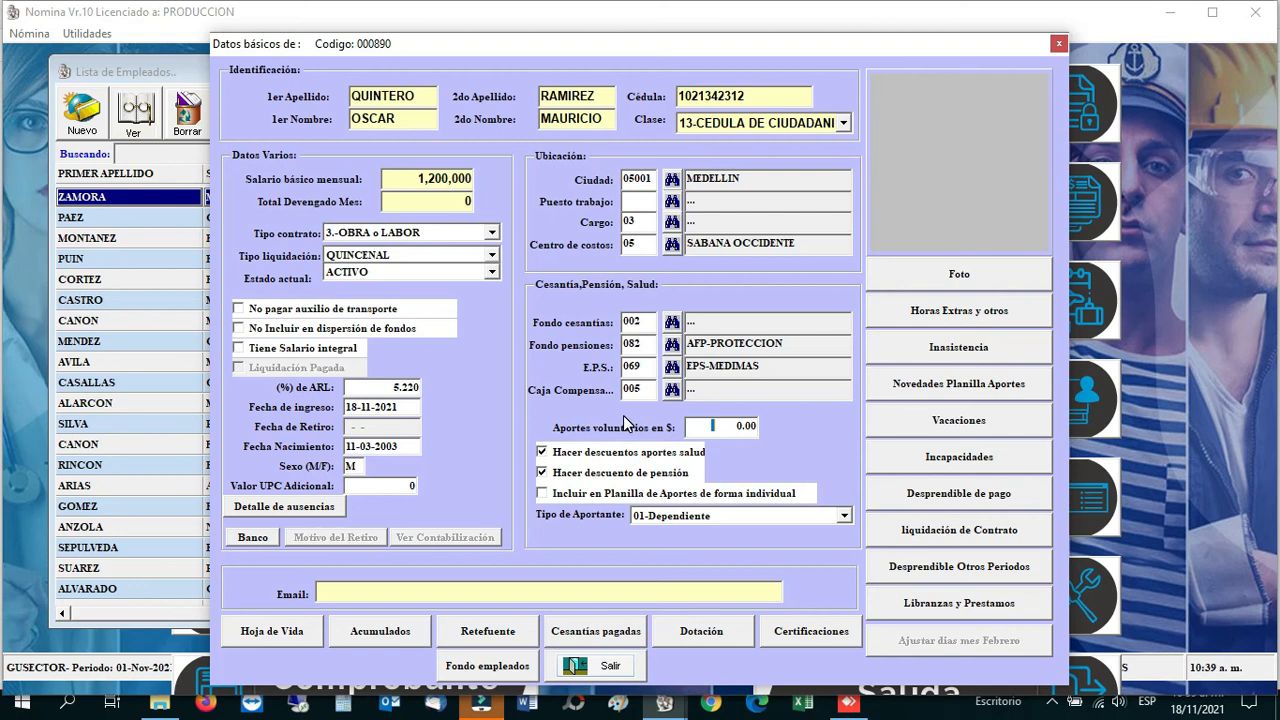
left_click(566, 453)
left_click(566, 453)
left_click(573, 474)
left_click(573, 474)
left_click(543, 453)
left_click(542, 473)
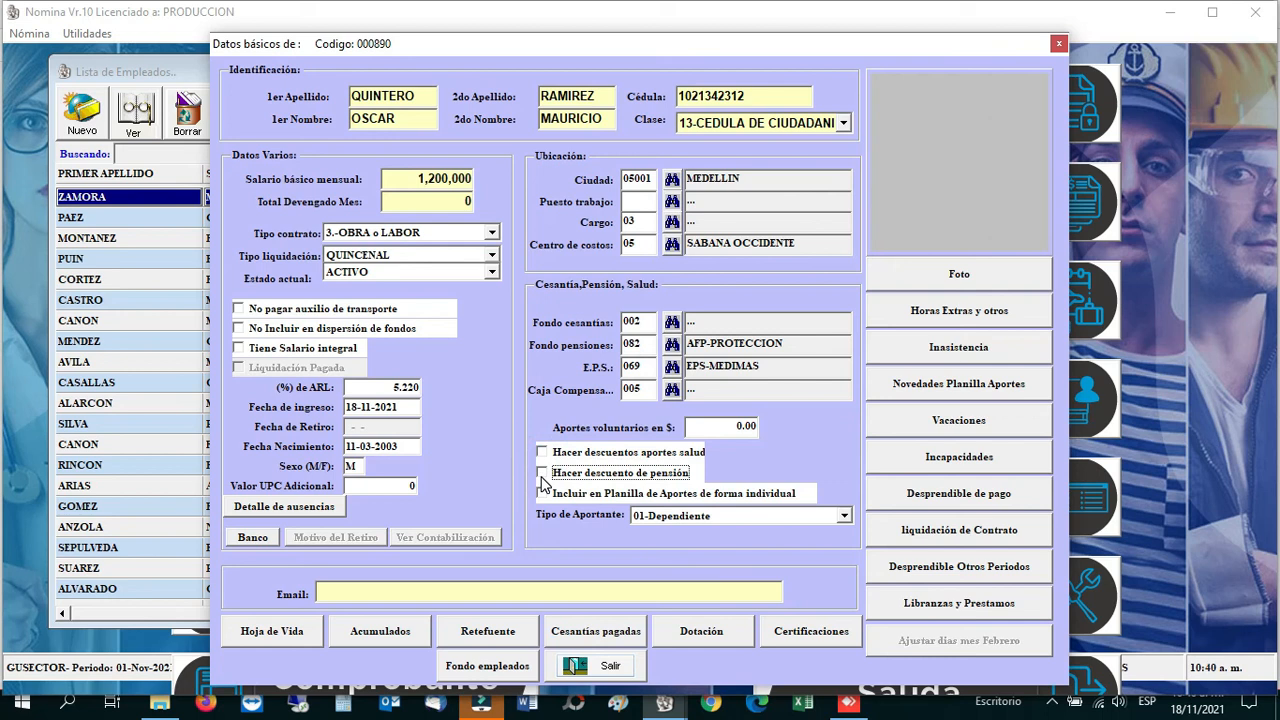
left_click(542, 473)
left_click(543, 453)
left_click(544, 454)
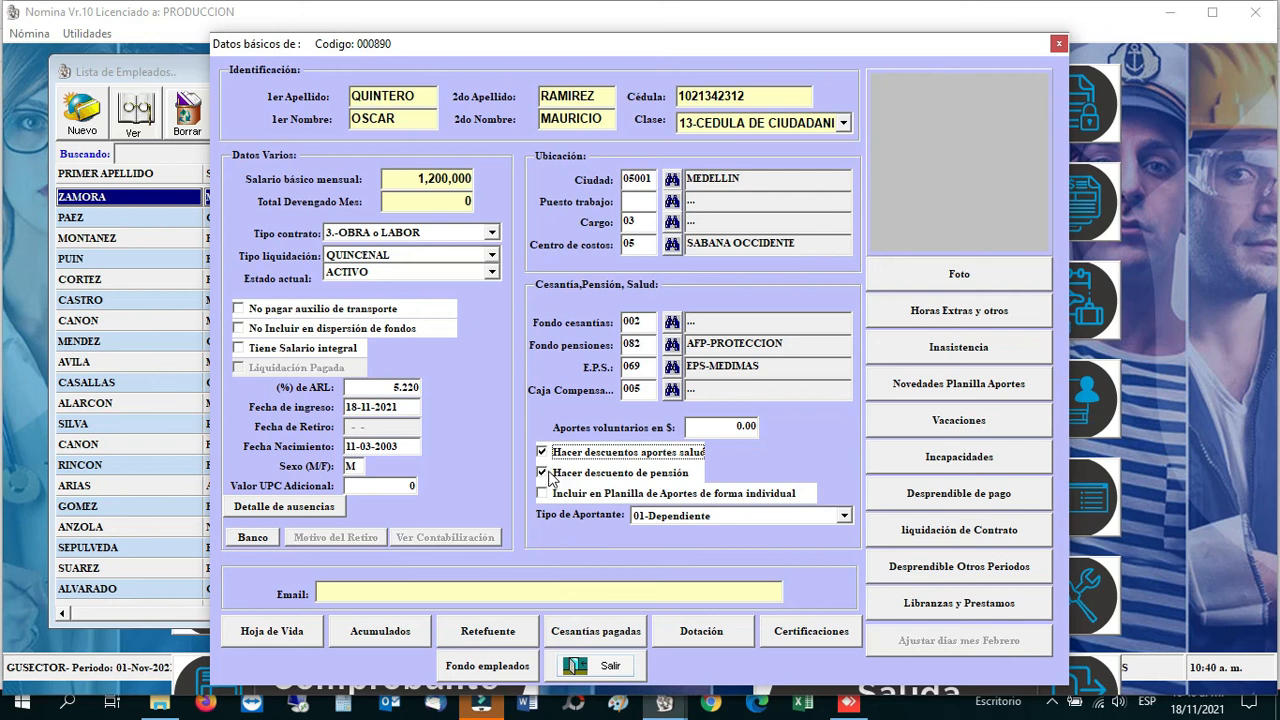
left_click(541, 472)
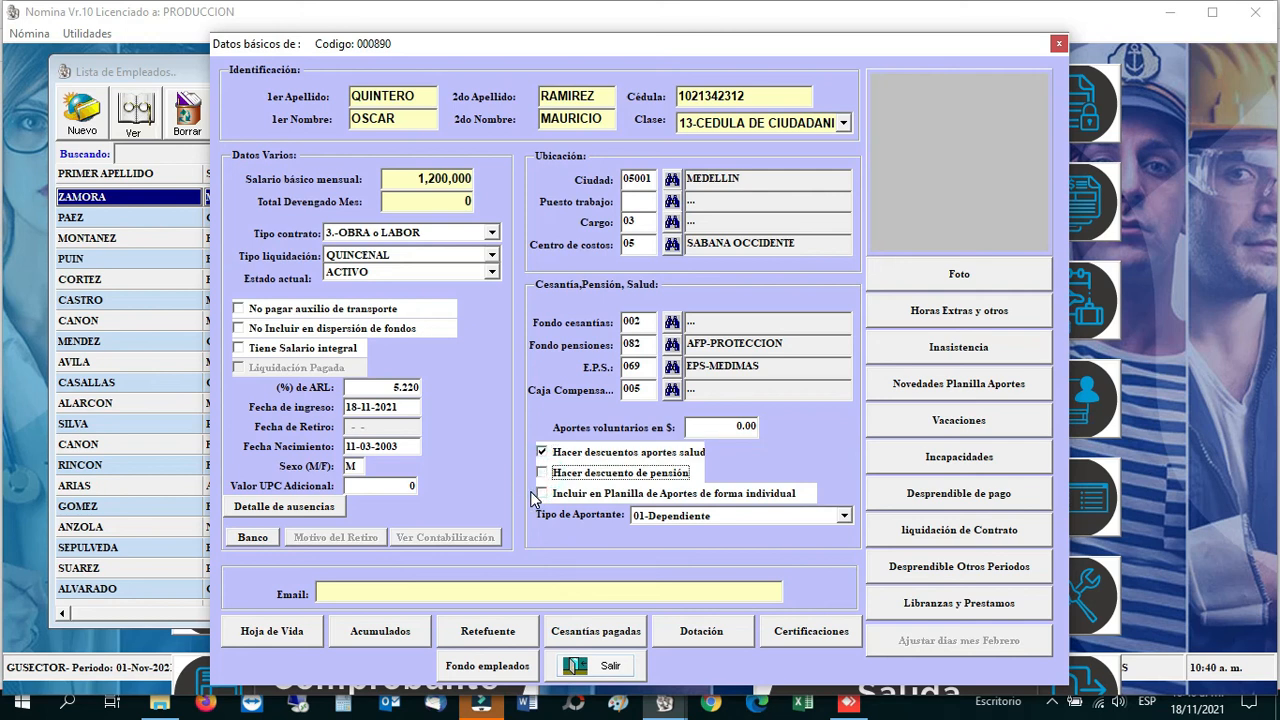
left_click(541, 473)
left_click(844, 517)
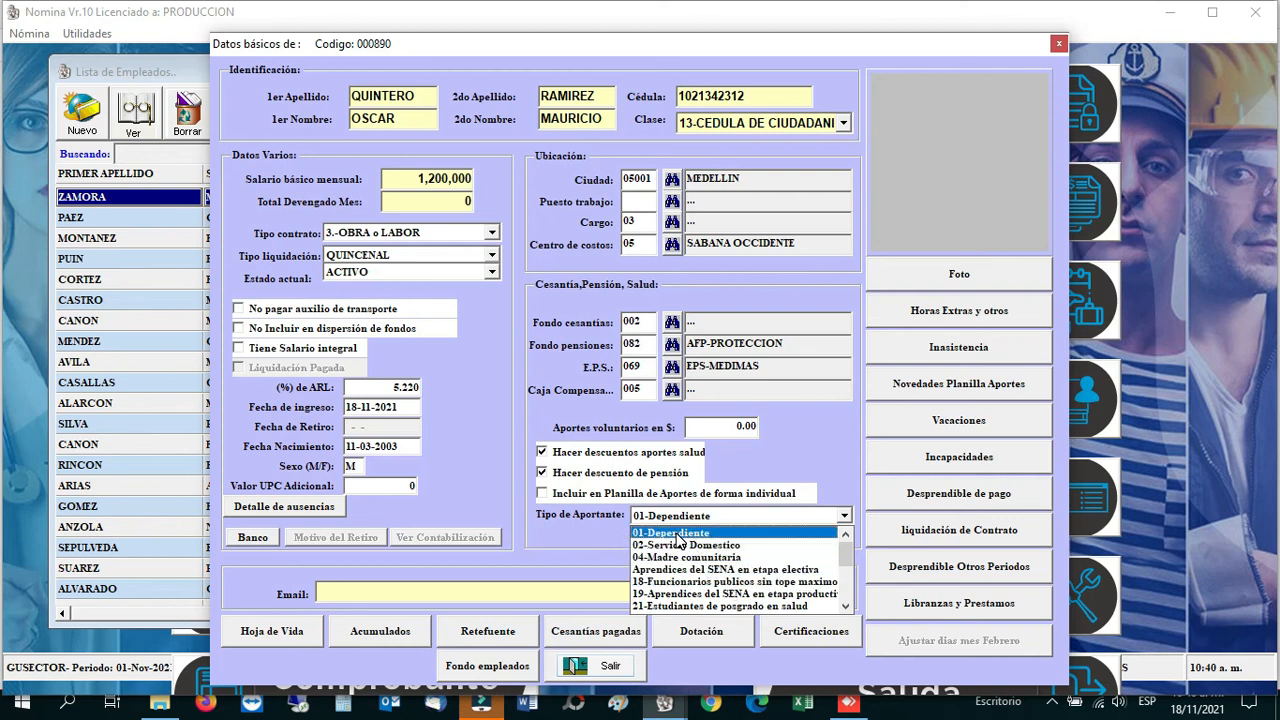
scroll(679, 541, "down", 4)
scroll(677, 541, "up", 4)
left_click(667, 534)
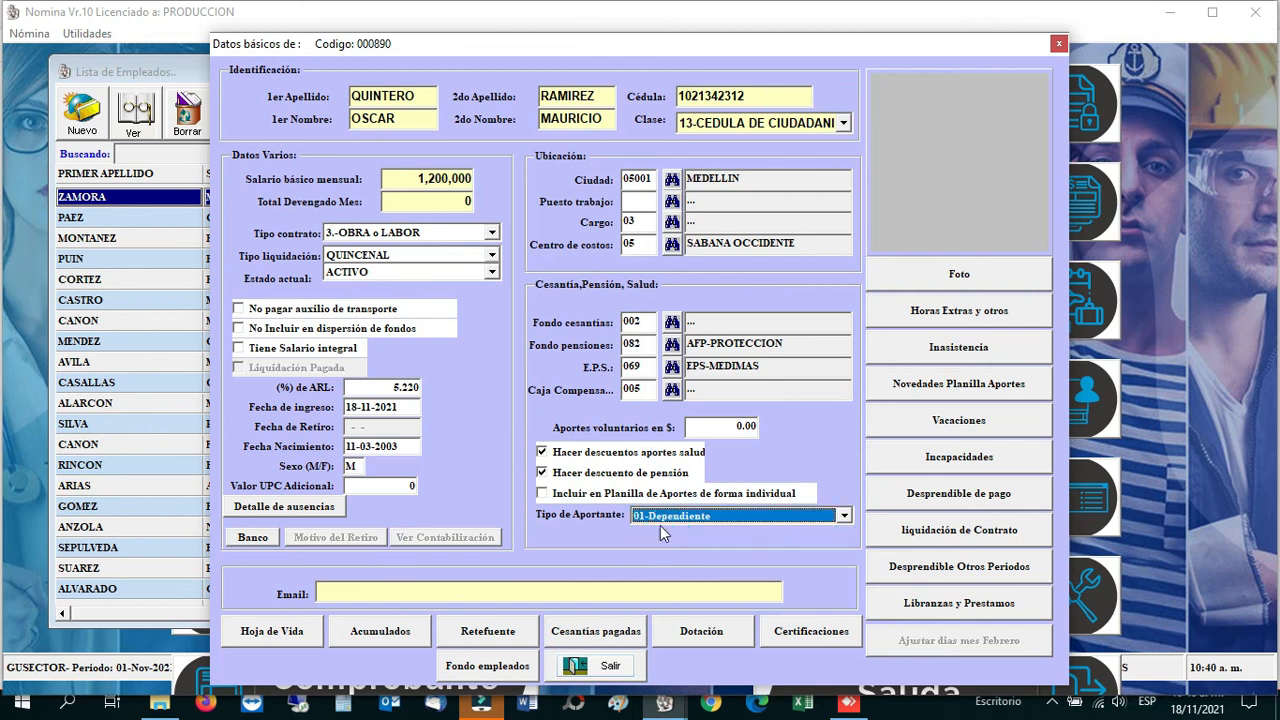
Step: Leave the e-mail field blank and close the Datos básicos form
left_click(322, 591)
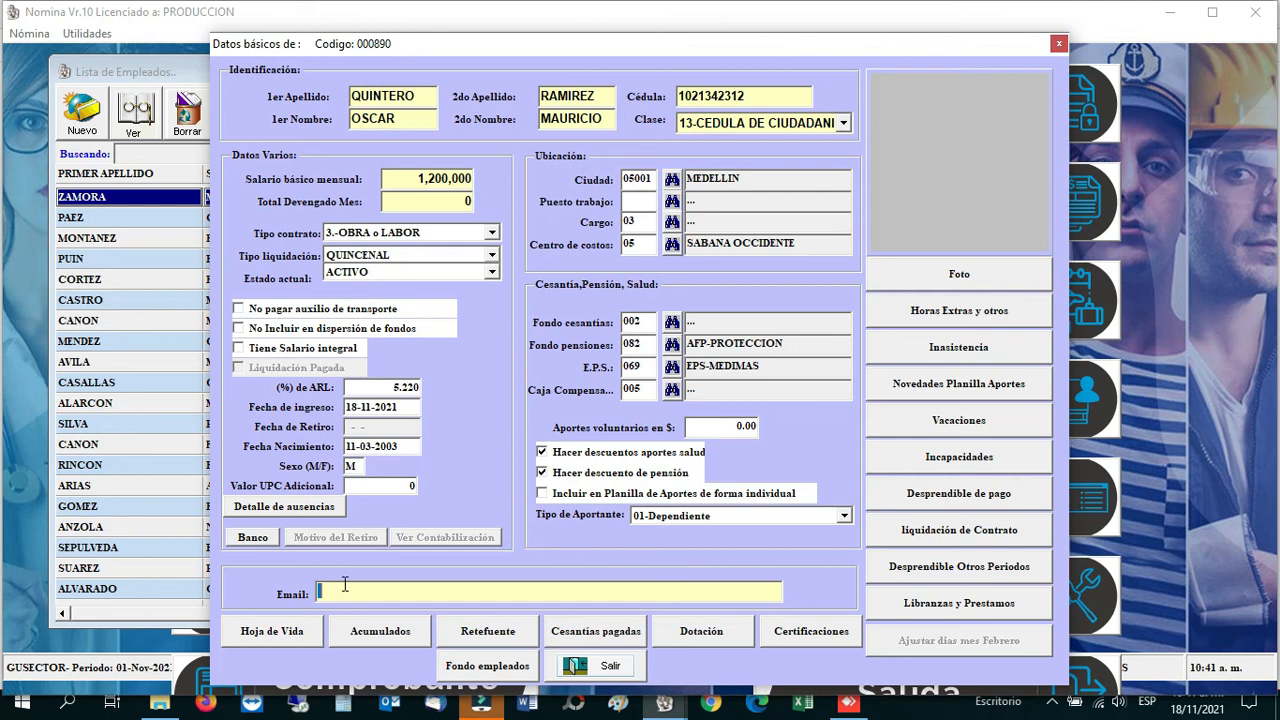
key("Tab")
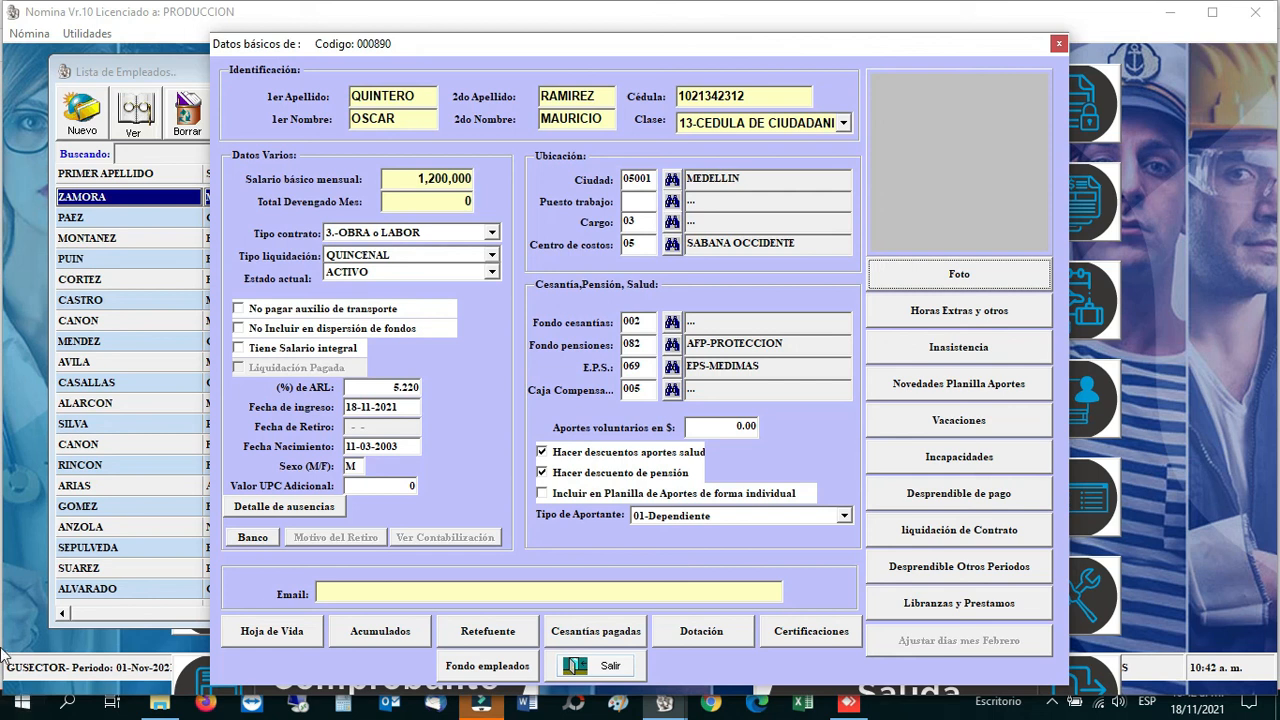
left_click(596, 674)
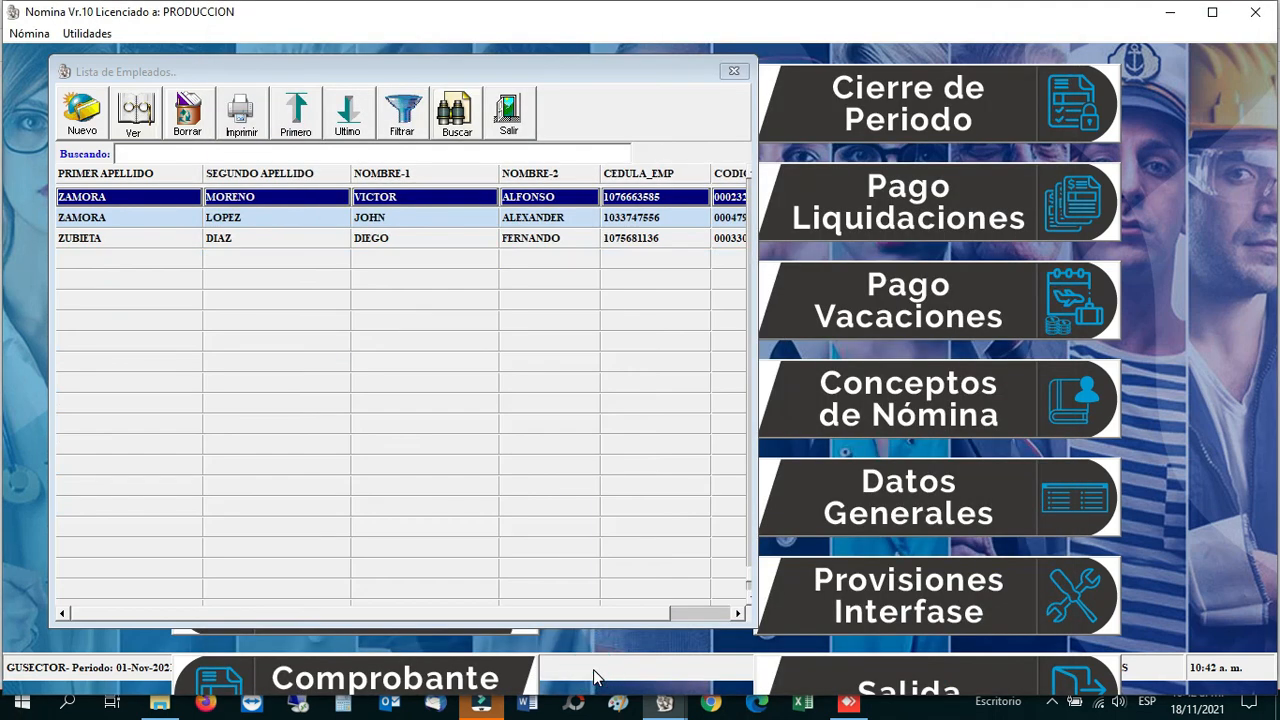